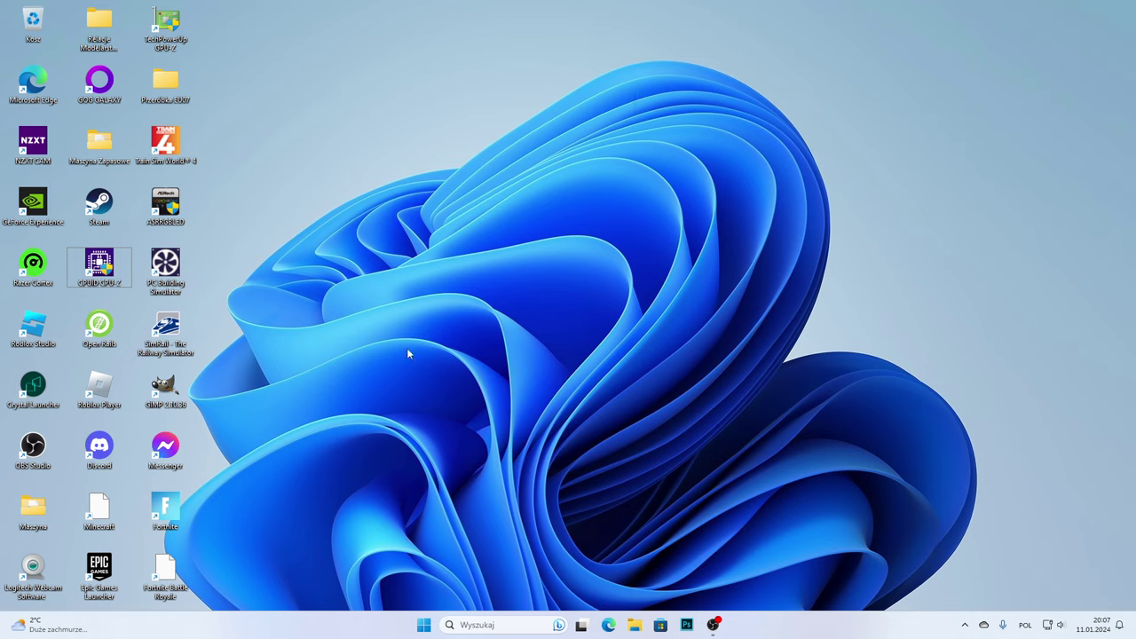
- Open the web browser and search the web for "Neapik RTX Java"
{"action": "left_click", "coordinate": [613, 627]}
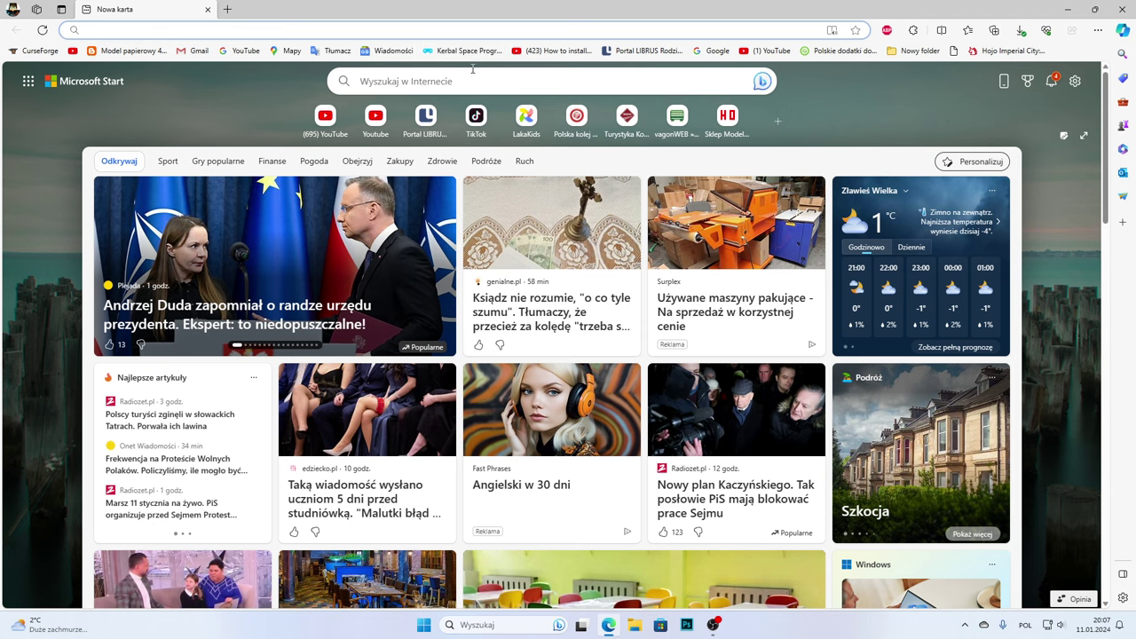
{"action": "left_click", "coordinate": [430, 82]}
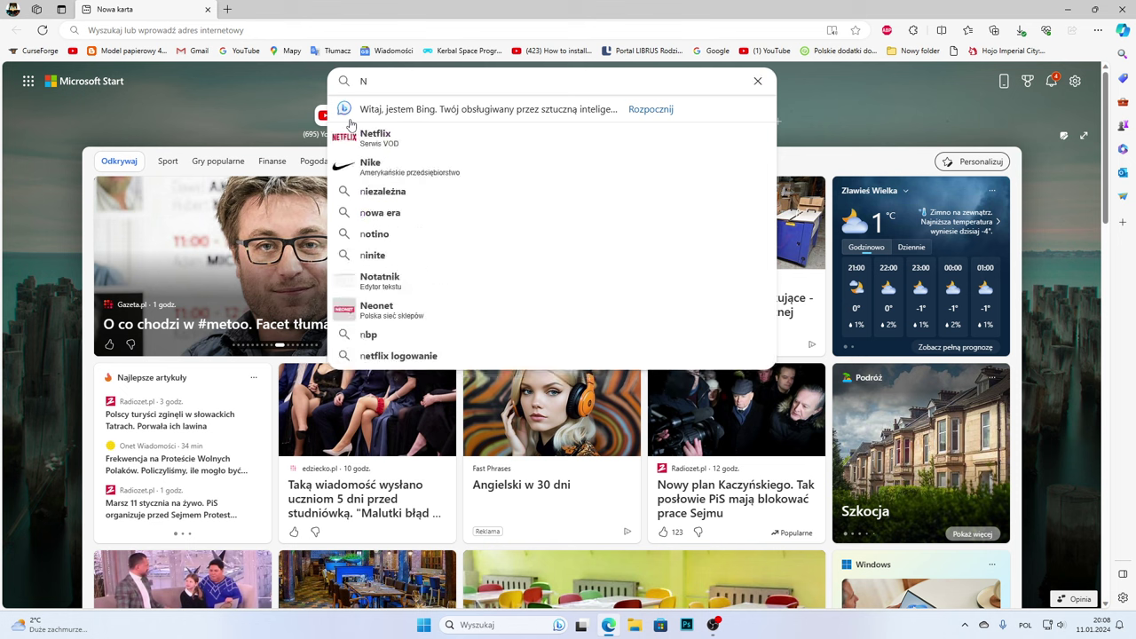
{"action": "type", "text": "apik "}
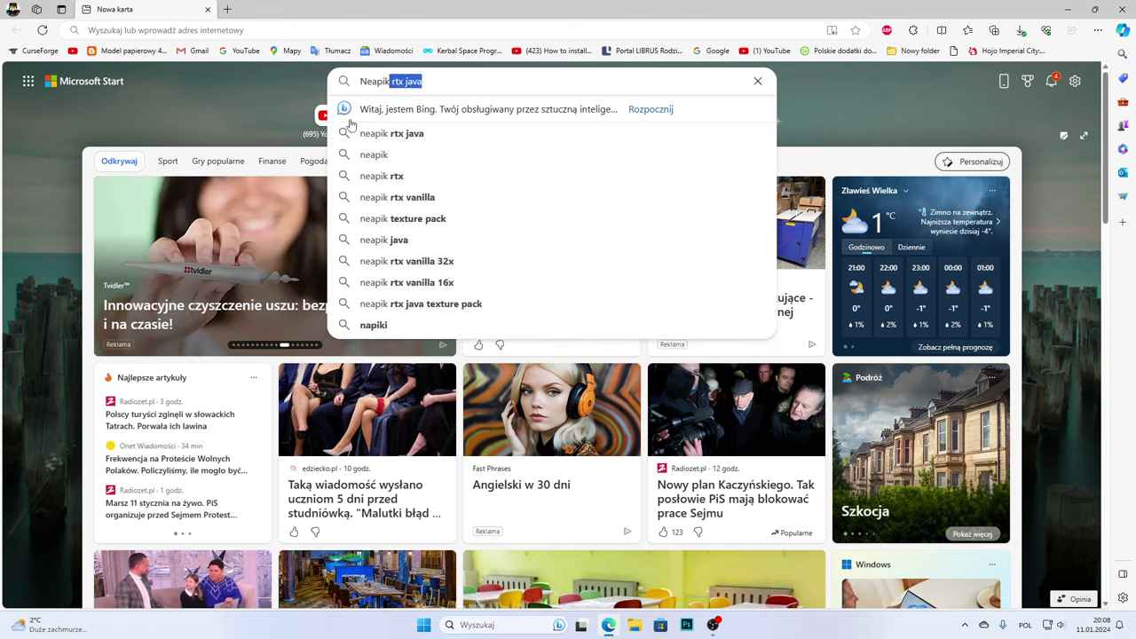
{"action": "type", "text": "RT"}
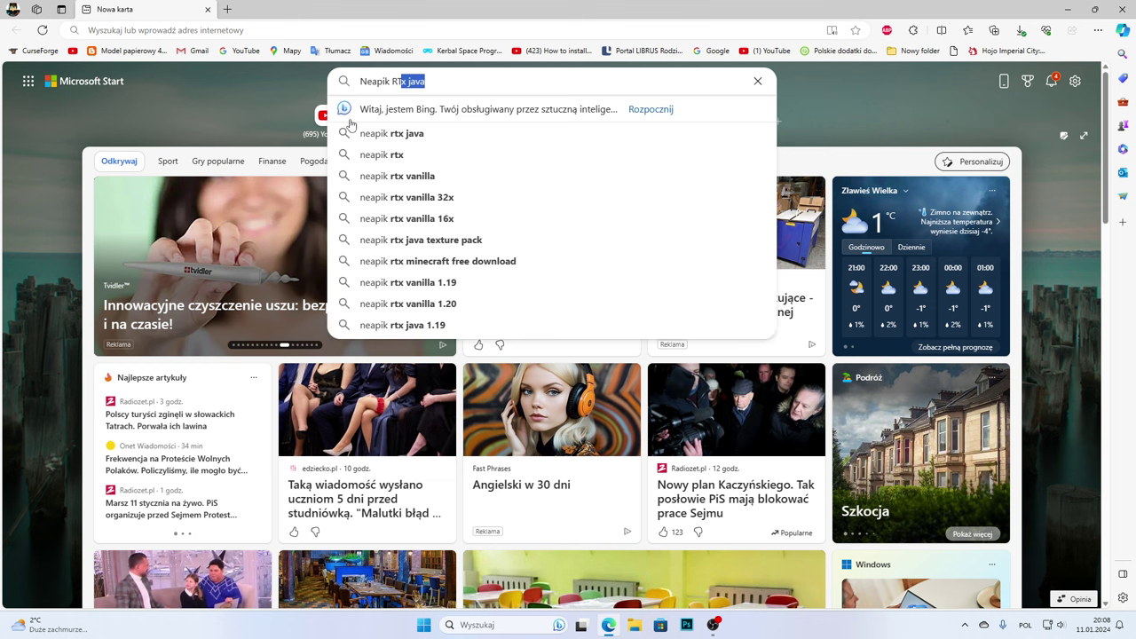
{"action": "key", "text": "alt+shift"}
{"action": "type", "text": "X"}
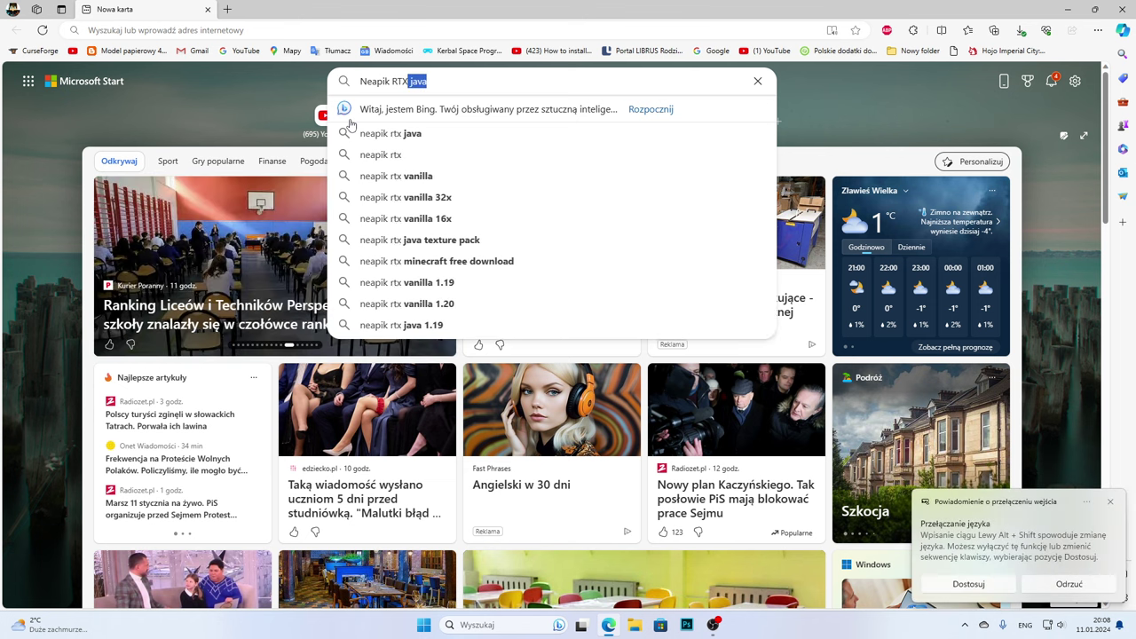
{"action": "type", "text": " Java"}
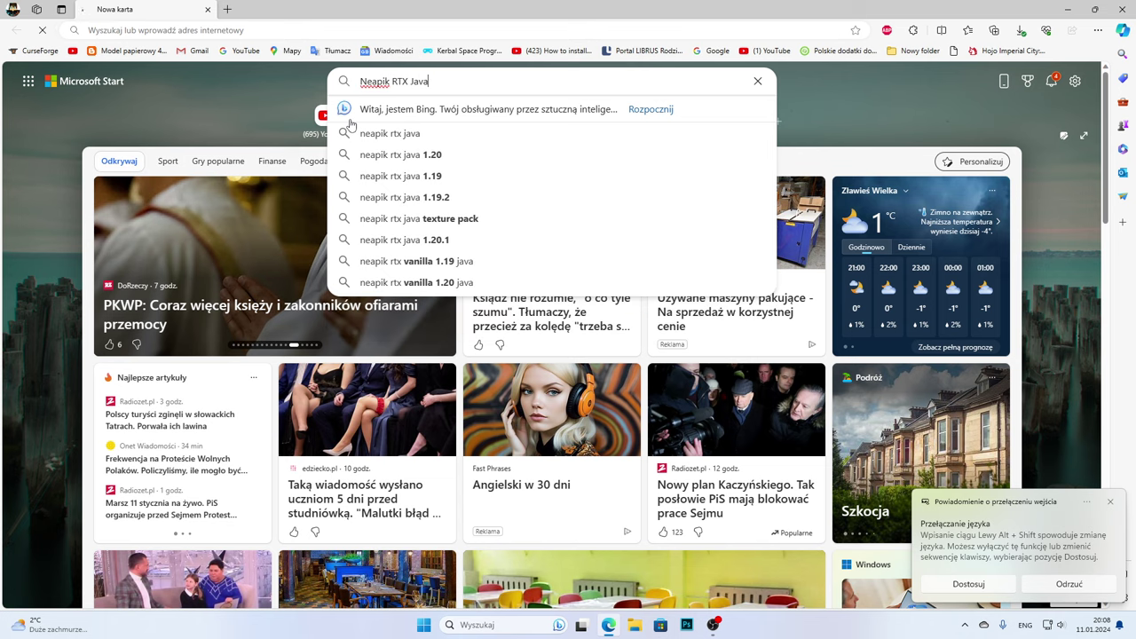
{"action": "key", "text": "Return"}
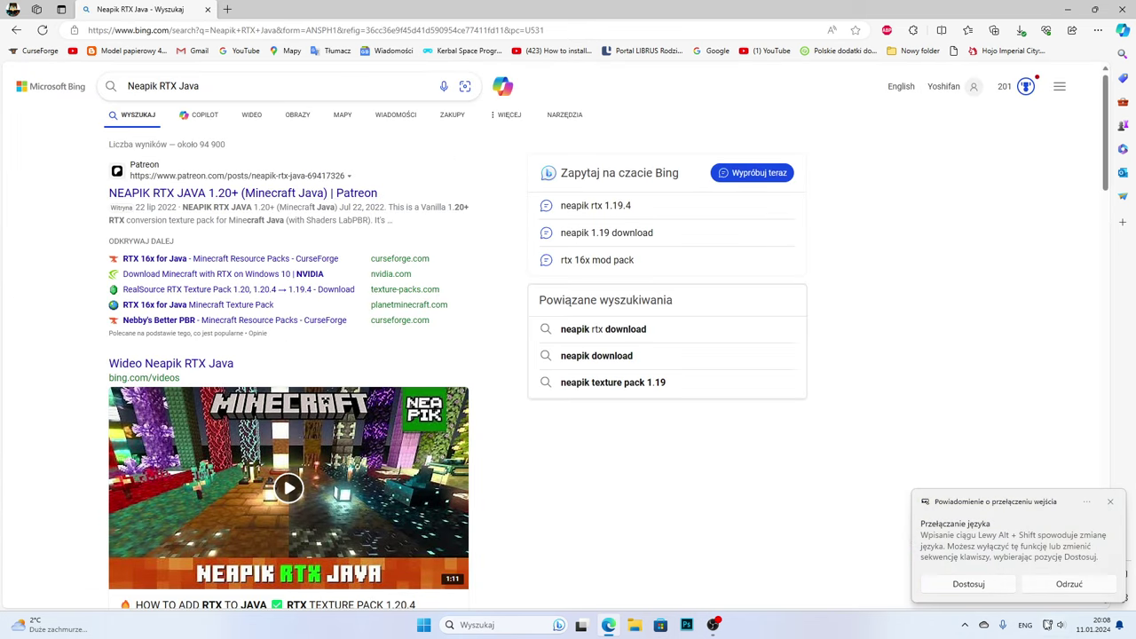
{"action": "key", "text": "alt+shift"}
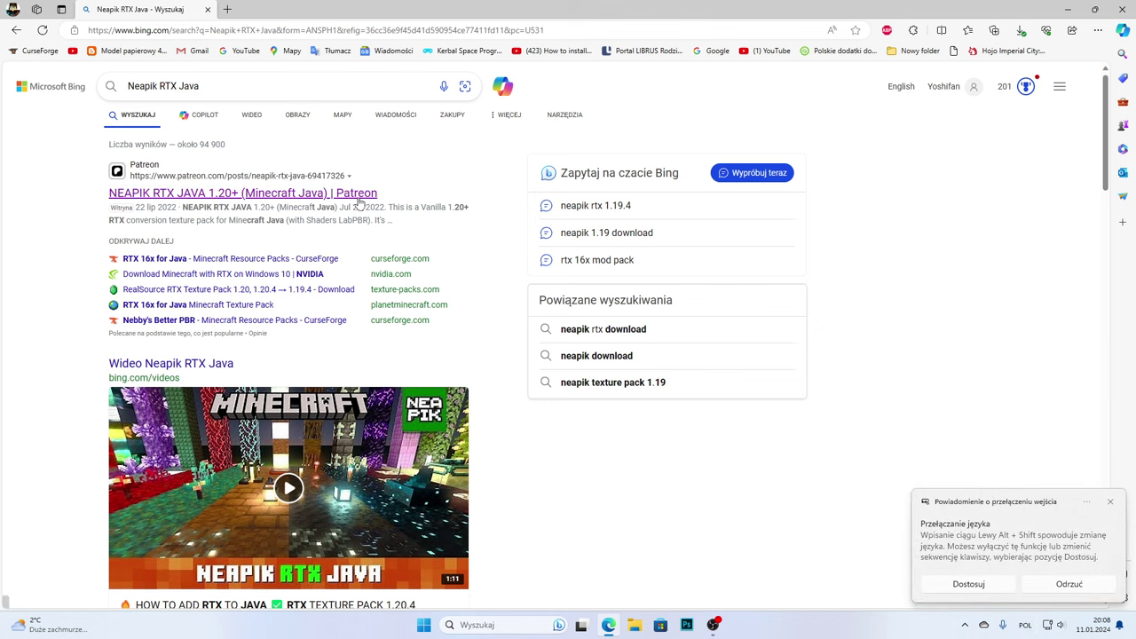
- Open the Patreon result for NEAPIK RTX JAVA 1.20+ and download NEAPIK RTX JAVA 1.20.2.zip
{"action": "left_click", "coordinate": [325, 193]}
{"action": "left_click", "coordinate": [113, 9]}
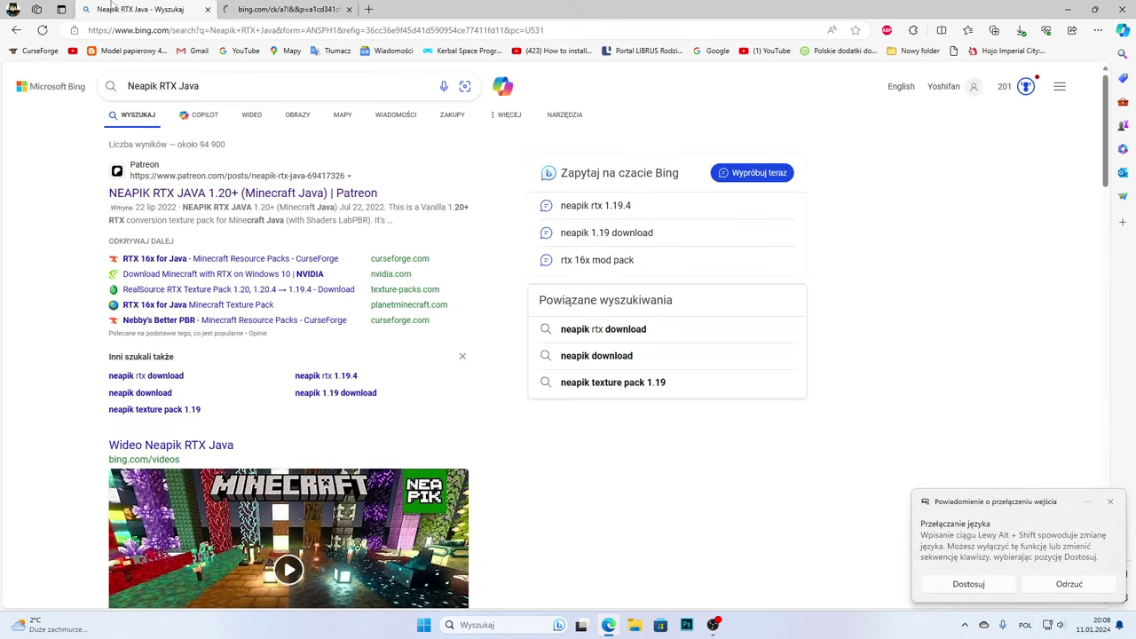
{"action": "scroll", "coordinate": [204, 7], "scroll_direction": "down", "scroll_amount": 4}
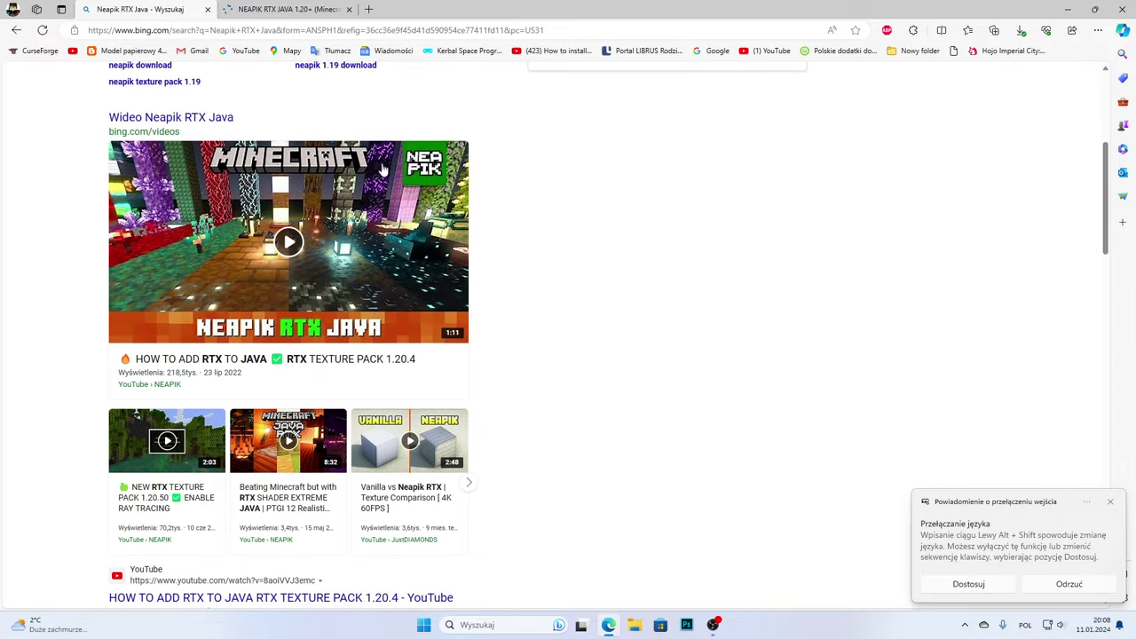
{"action": "left_click", "coordinate": [291, 9]}
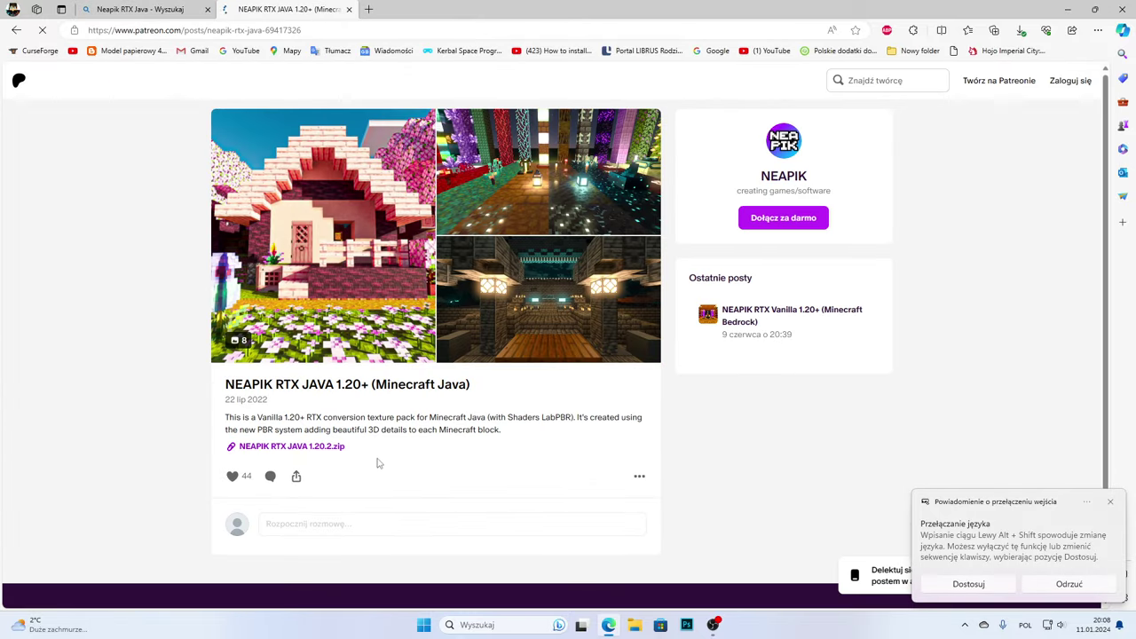
{"action": "left_click", "coordinate": [321, 449]}
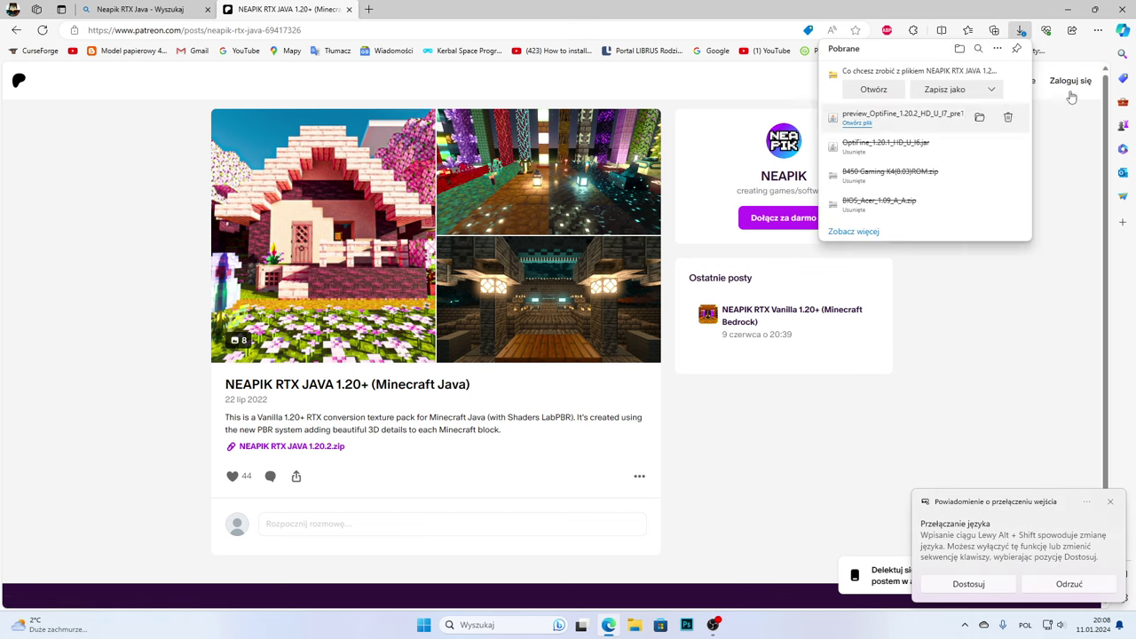
{"action": "left_click", "coordinate": [991, 89]}
{"action": "left_click", "coordinate": [981, 115]}
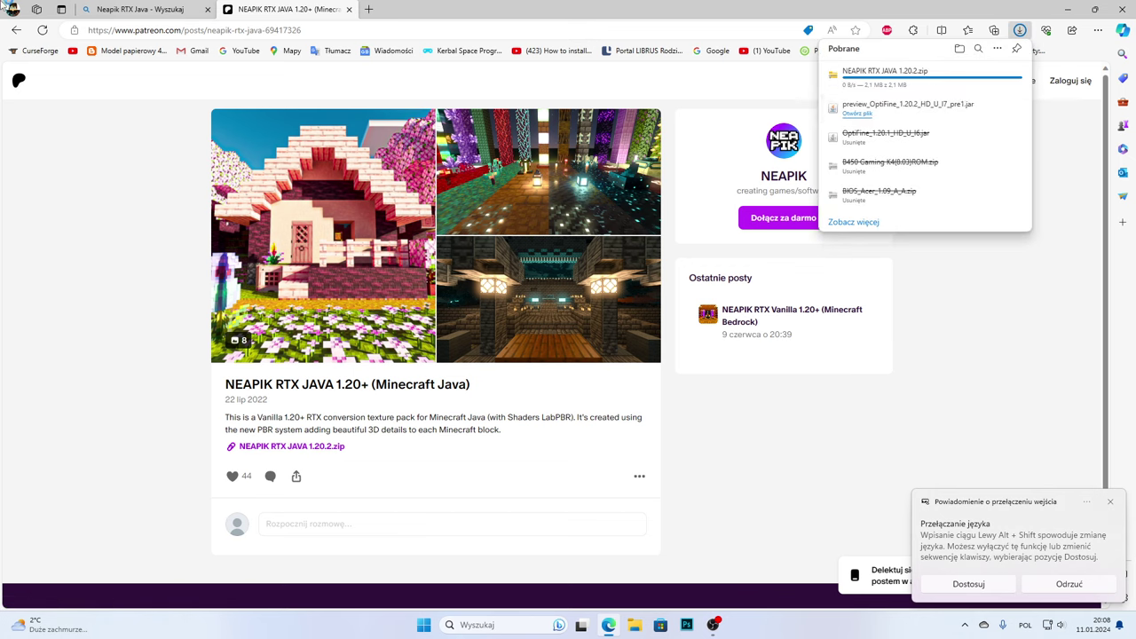
- Return to the Neapik RTX Java search results, dismiss the input language notification and examine the other results for related texture packs
{"action": "left_click", "coordinate": [16, 29]}
{"action": "scroll", "coordinate": [159, 340], "scroll_direction": "down", "scroll_amount": 5}
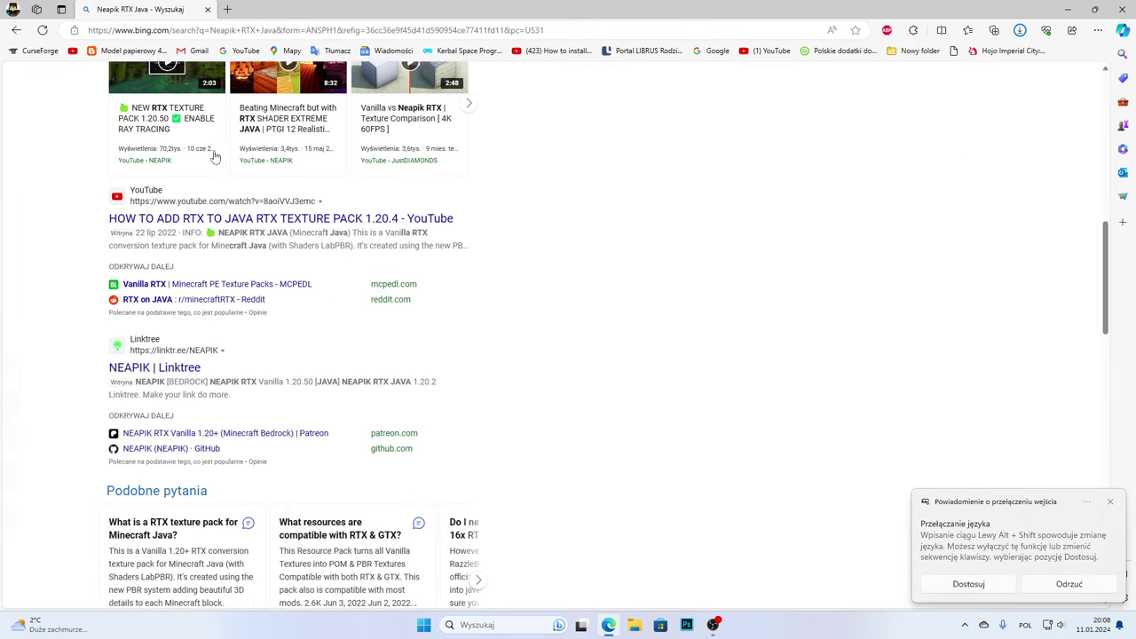
{"action": "scroll", "coordinate": [227, 421], "scroll_direction": "down", "scroll_amount": 2}
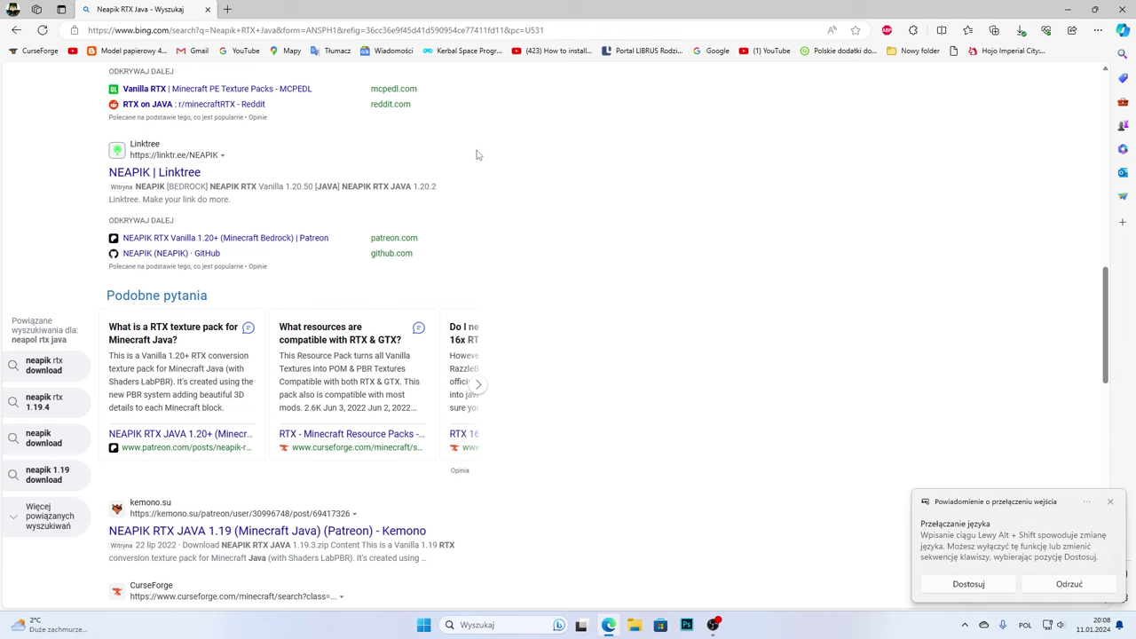
{"action": "scroll", "coordinate": [476, 156], "scroll_direction": "up", "scroll_amount": 6}
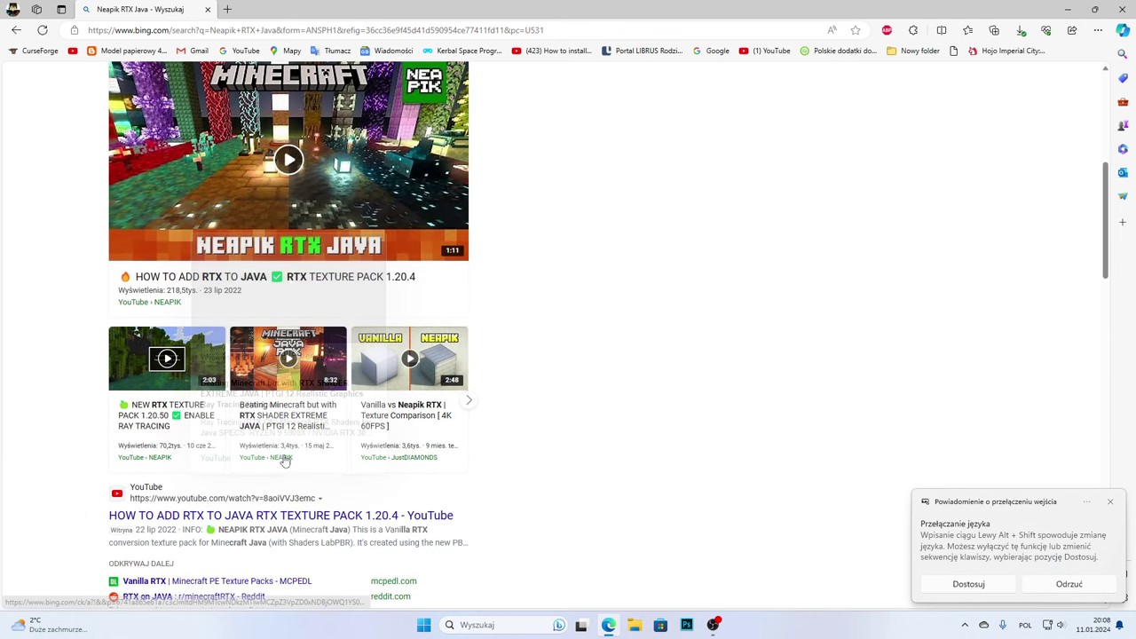
{"action": "scroll", "coordinate": [284, 461], "scroll_direction": "down", "scroll_amount": 1}
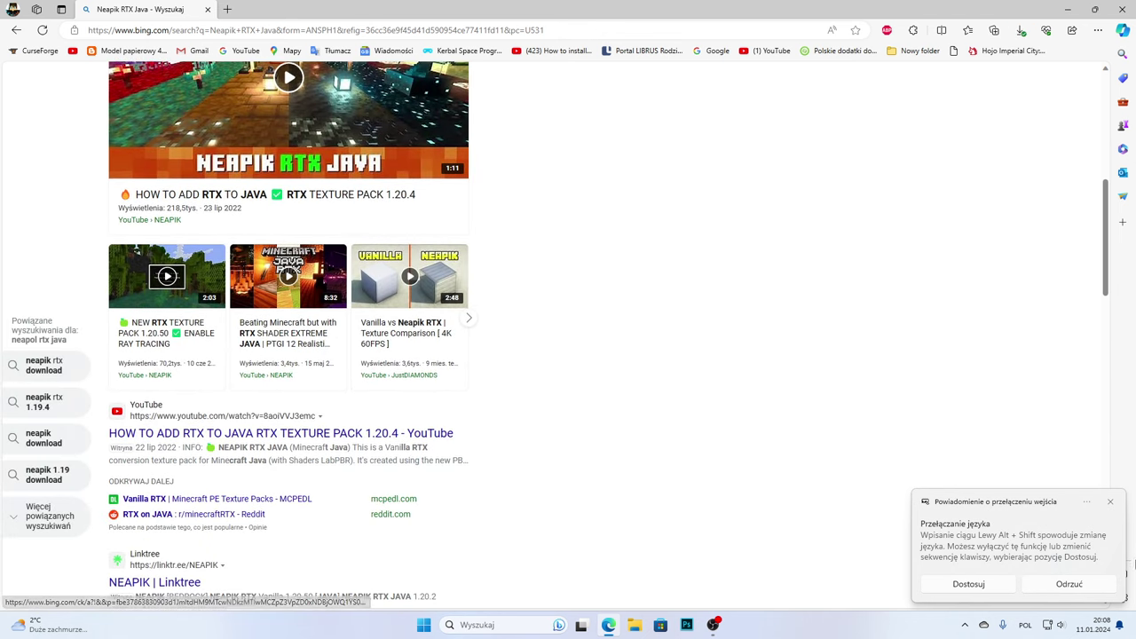
{"action": "left_click", "coordinate": [1109, 502]}
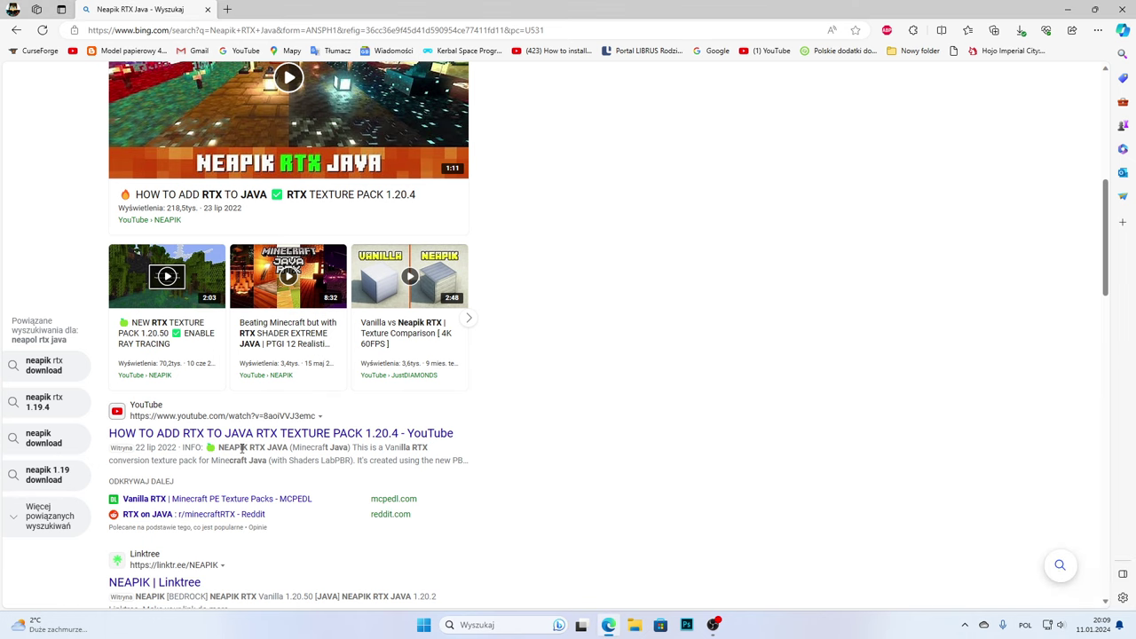
{"action": "scroll", "coordinate": [266, 413], "scroll_direction": "down", "scroll_amount": 2}
{"action": "scroll", "coordinate": [319, 431], "scroll_direction": "down", "scroll_amount": 1}
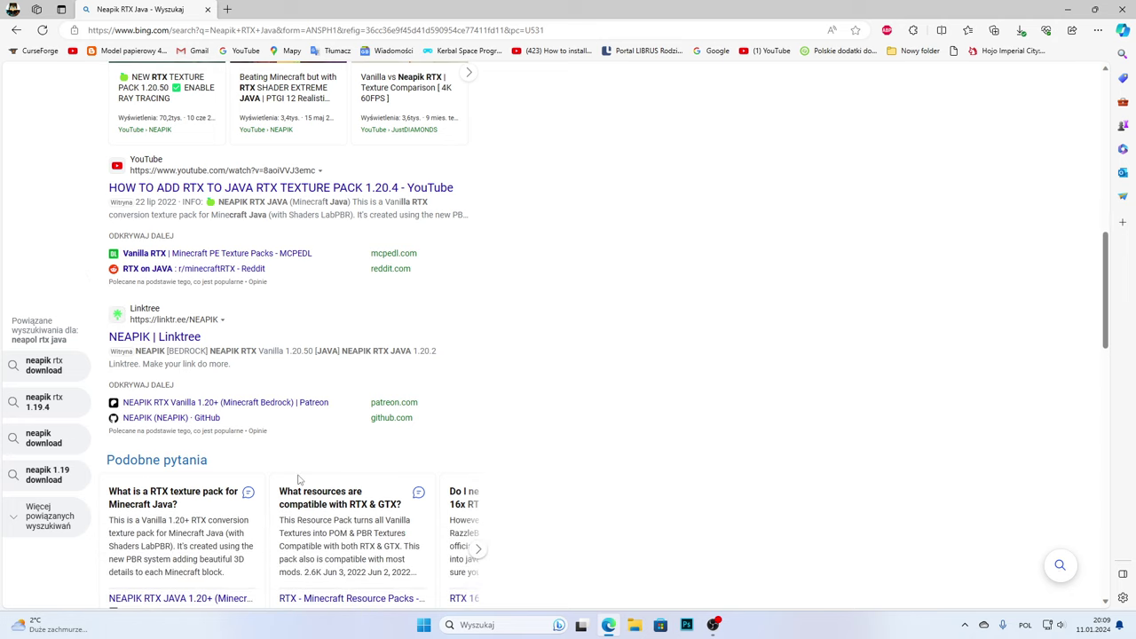
{"action": "scroll", "coordinate": [634, 322], "scroll_direction": "up", "scroll_amount": 6}
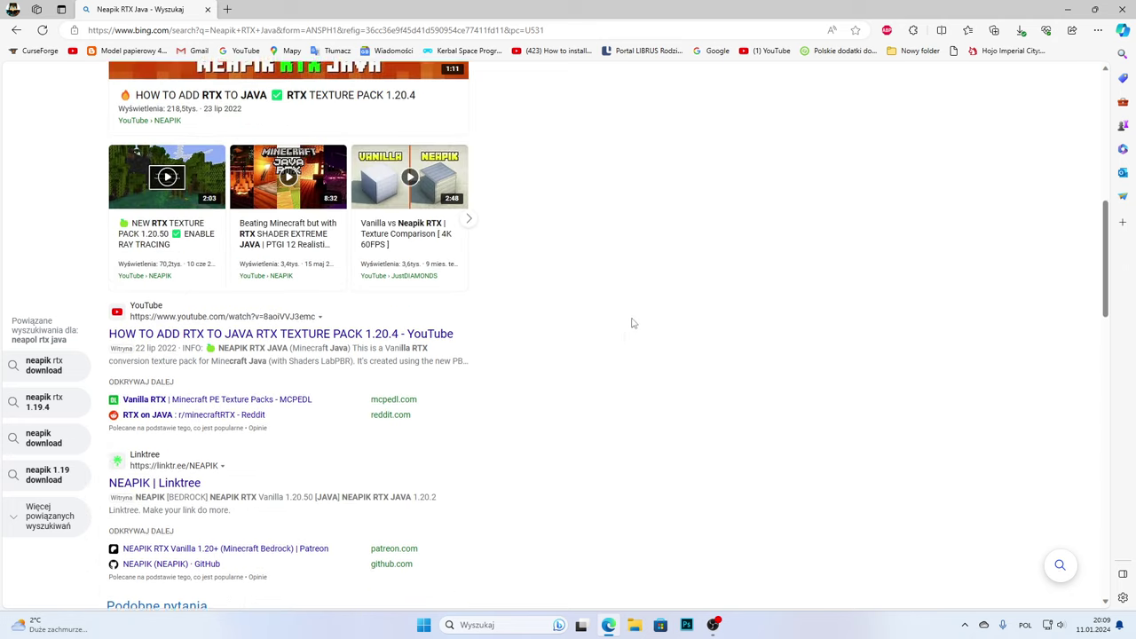
{"action": "scroll", "coordinate": [466, 355], "scroll_direction": "up", "scroll_amount": 3}
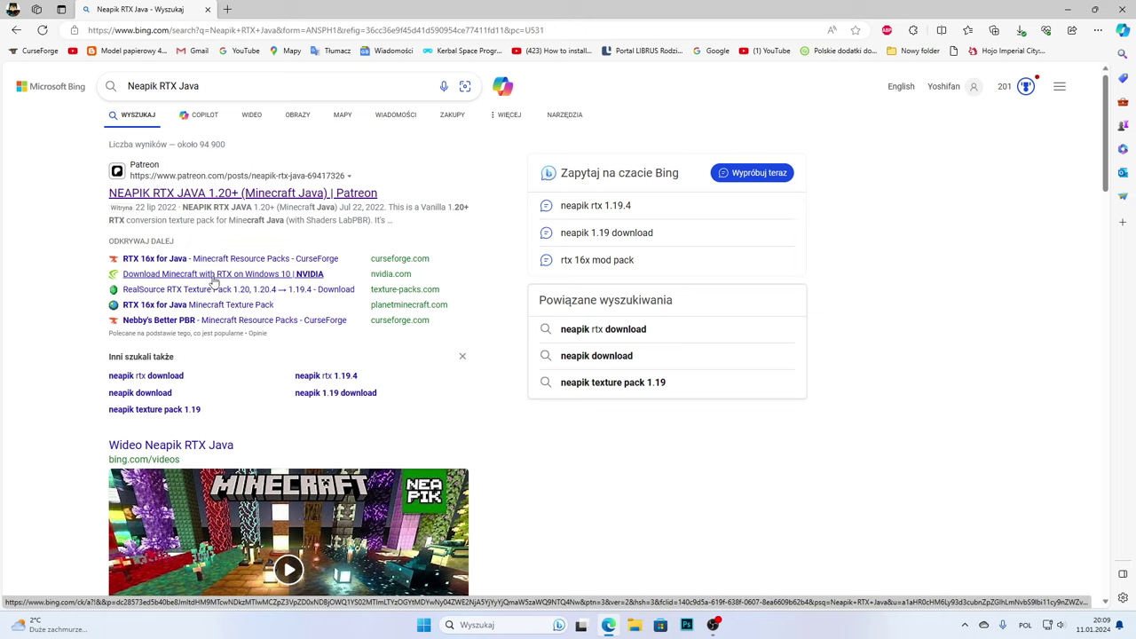
- View NVIDIA's Minecraft with RTX page from the search results, accepting its cookies, and close its tab
{"action": "left_click", "coordinate": [285, 276]}
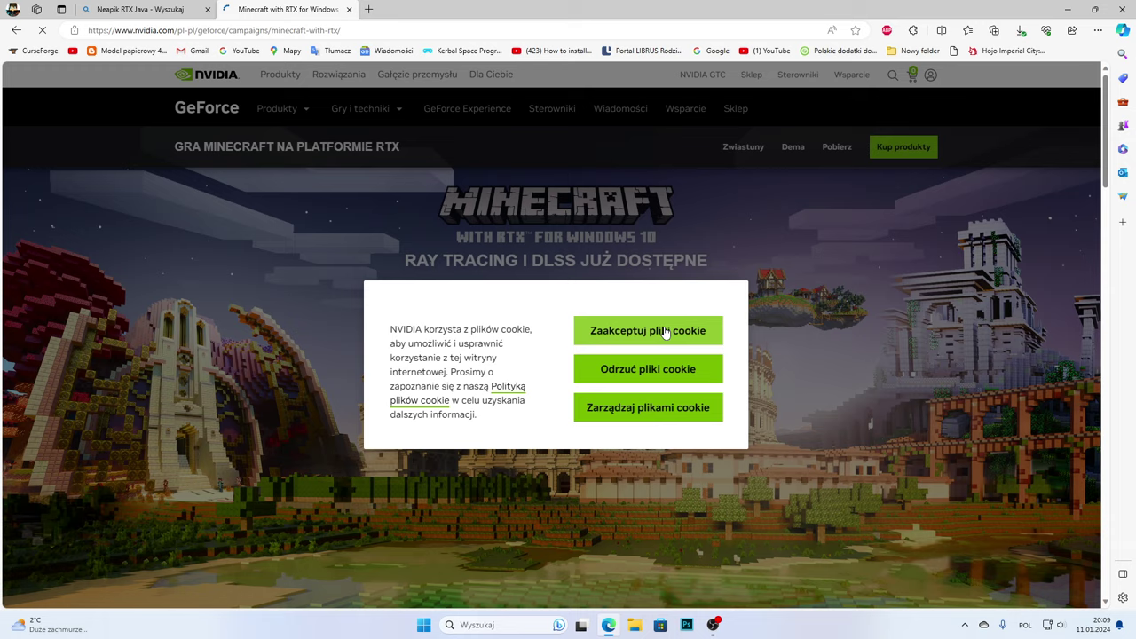
{"action": "left_click", "coordinate": [654, 331]}
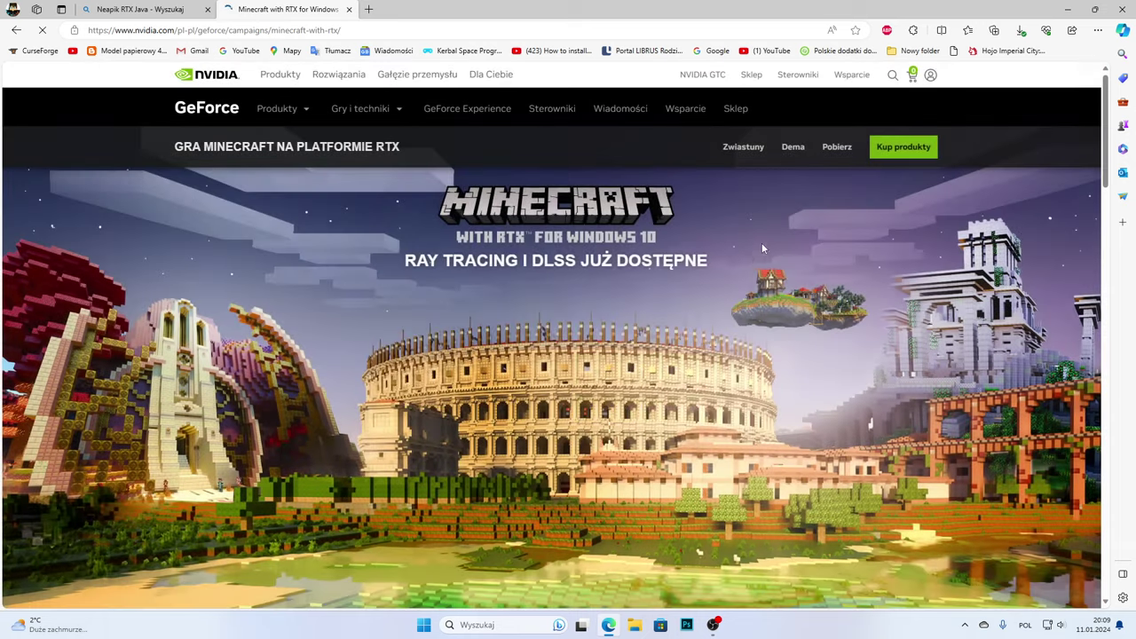
{"action": "scroll", "coordinate": [761, 242], "scroll_direction": "down", "scroll_amount": 4}
{"action": "scroll", "coordinate": [604, 101], "scroll_direction": "up", "scroll_amount": 4}
{"action": "left_click", "coordinate": [349, 8]}
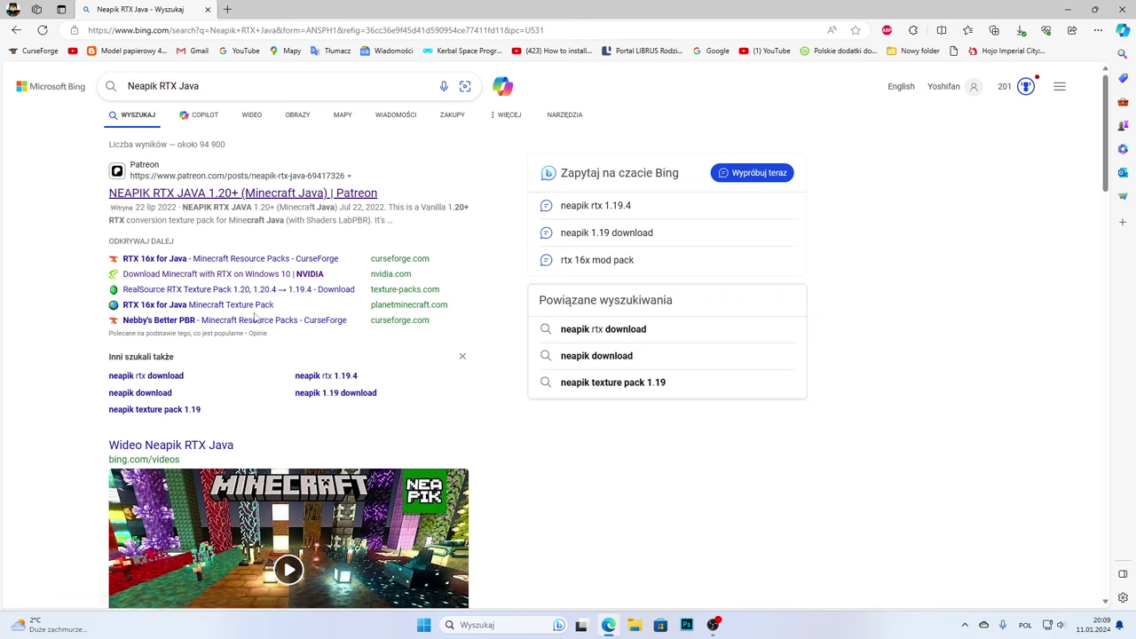
- Replace the Neapik search results tab with a new tab and search the web for "Seus PTGI"
{"action": "scroll", "coordinate": [302, 311], "scroll_direction": "down", "scroll_amount": 6}
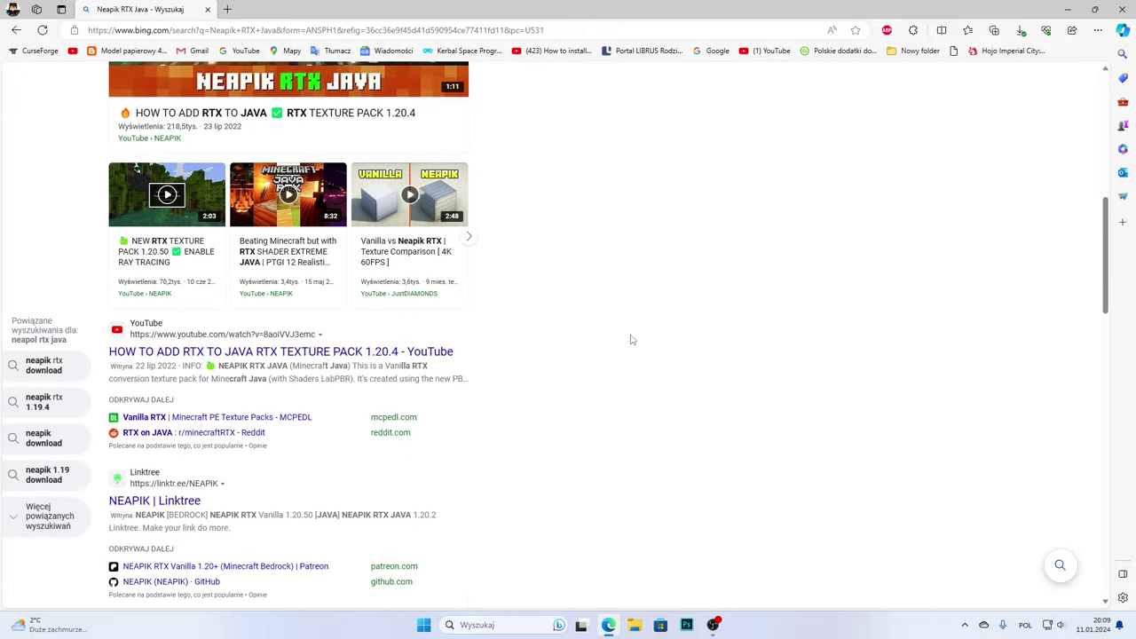
{"action": "scroll", "coordinate": [373, 271], "scroll_direction": "down", "scroll_amount": 8}
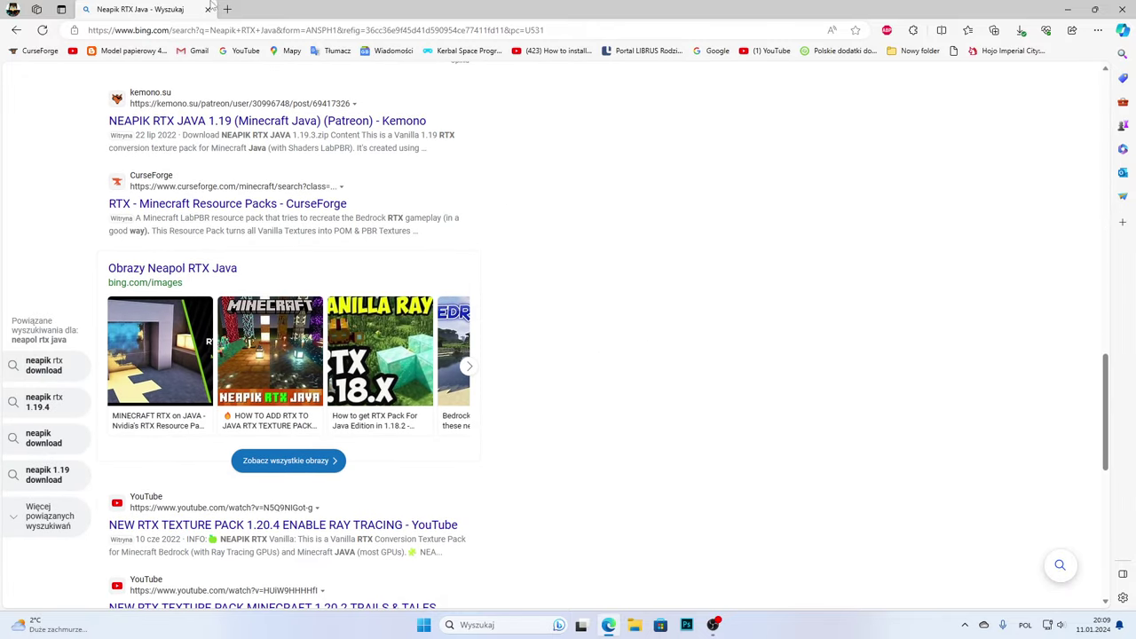
{"action": "left_click", "coordinate": [229, 9]}
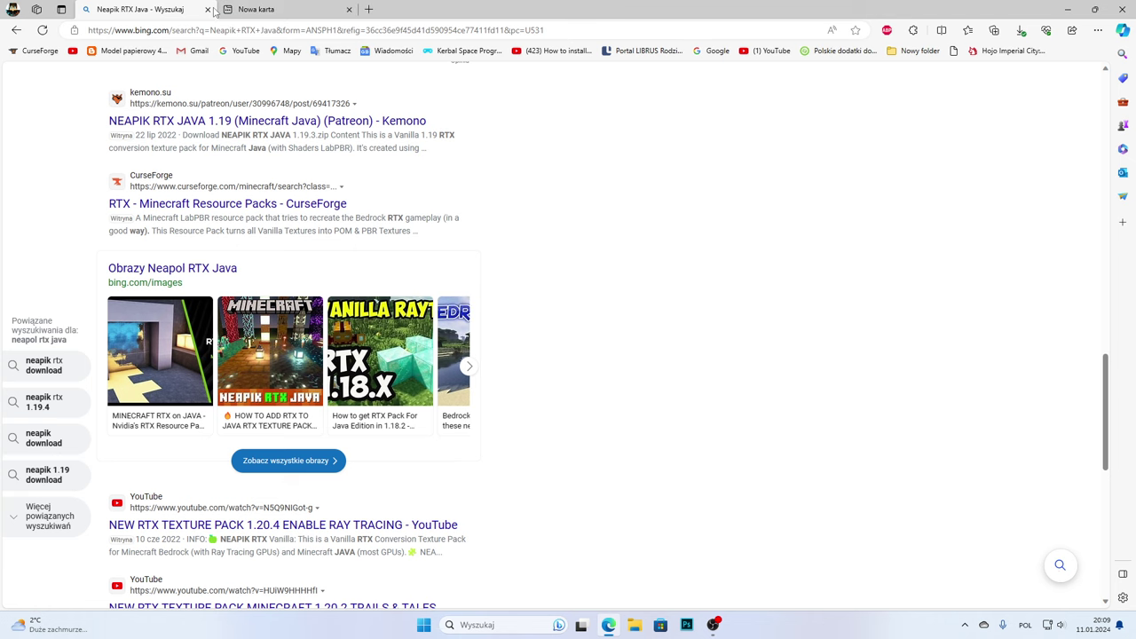
{"action": "left_click", "coordinate": [208, 10]}
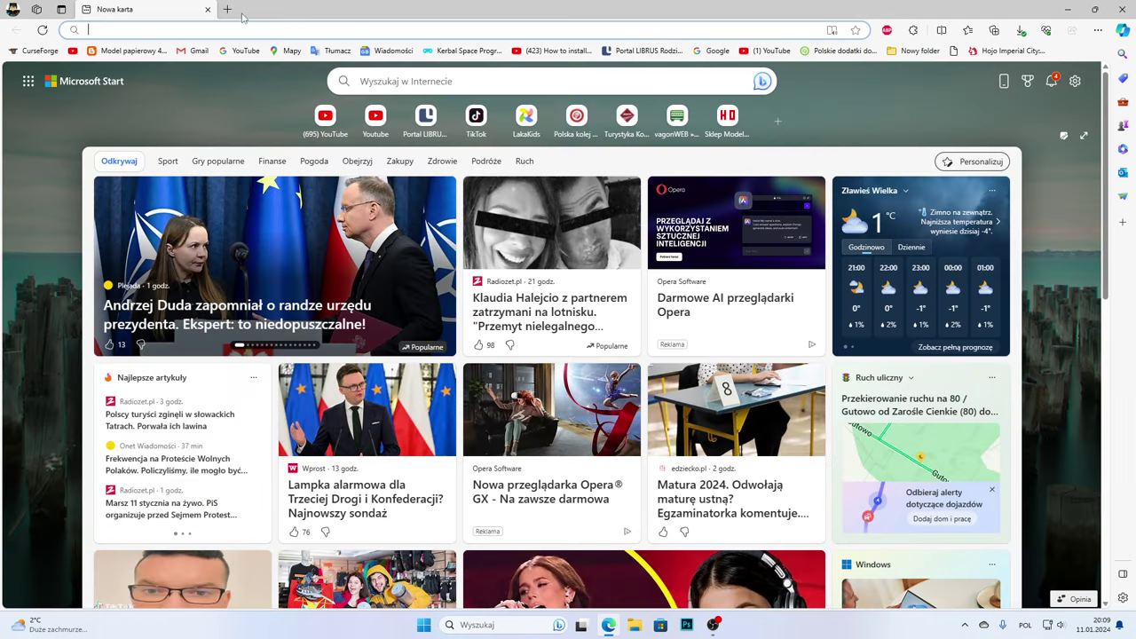
{"action": "left_click", "coordinate": [366, 80]}
{"action": "type", "text": "Seus"}
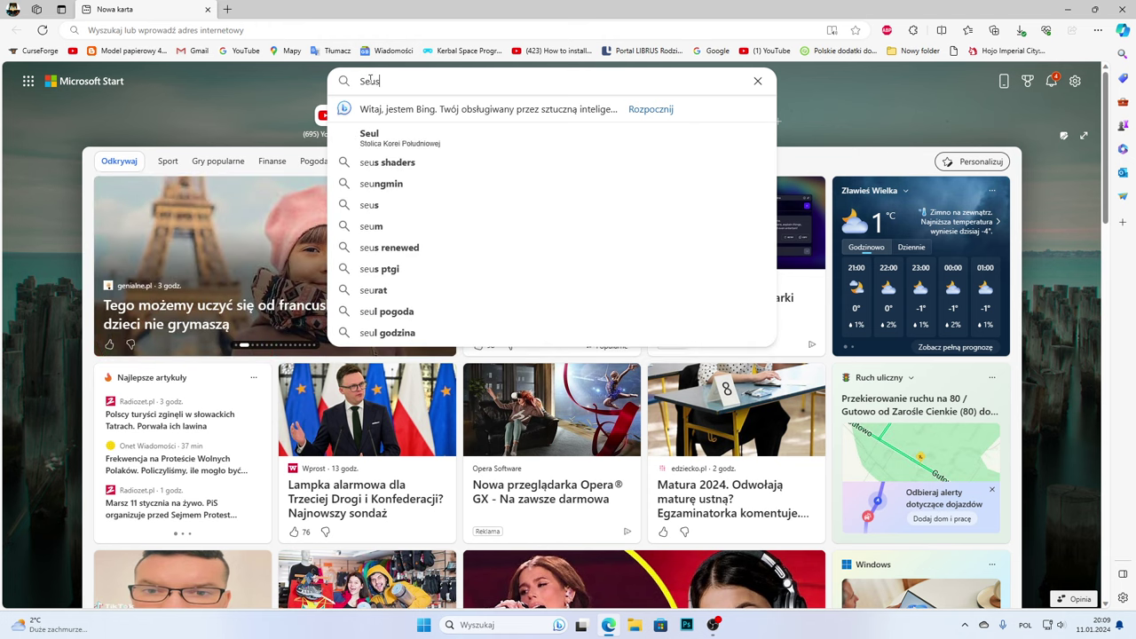
{"action": "type", "text": " PTGI"}
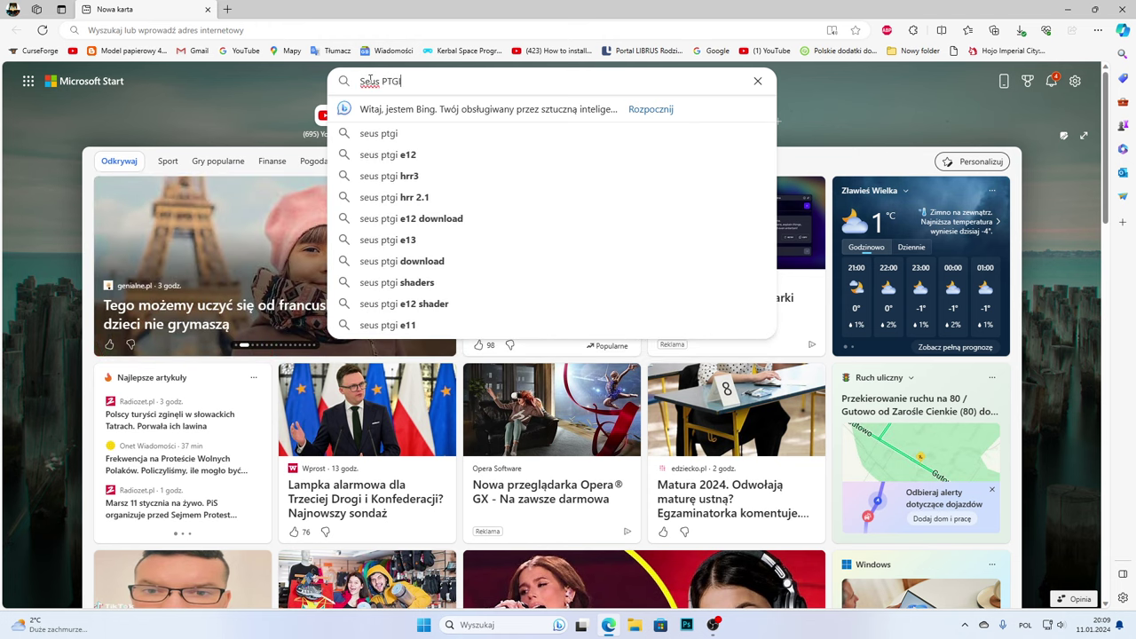
{"action": "key", "text": "Return"}
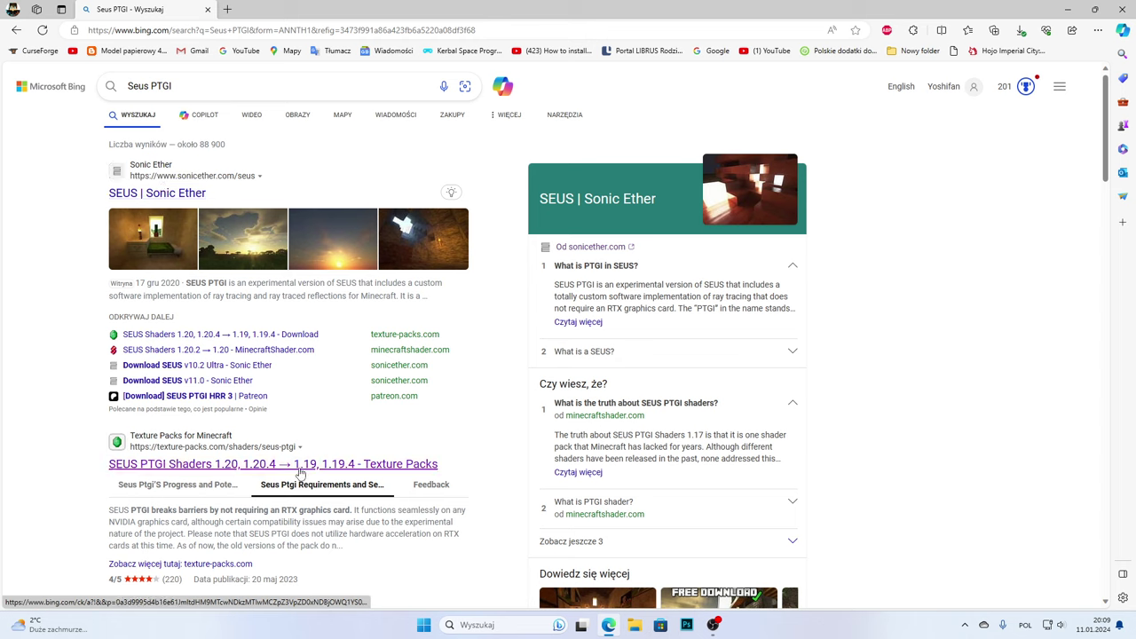
- Open the SEUS | Sonic Ether result and look through the page for the SEUS PTGI downloads
{"action": "left_click", "coordinate": [163, 194]}
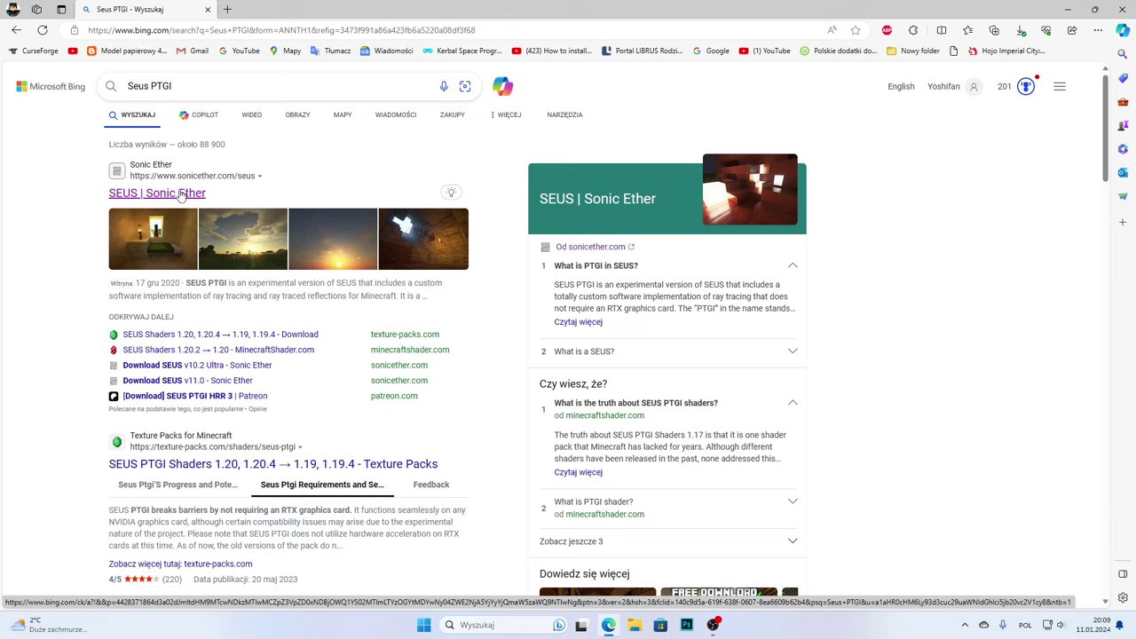
{"action": "left_click", "coordinate": [195, 200]}
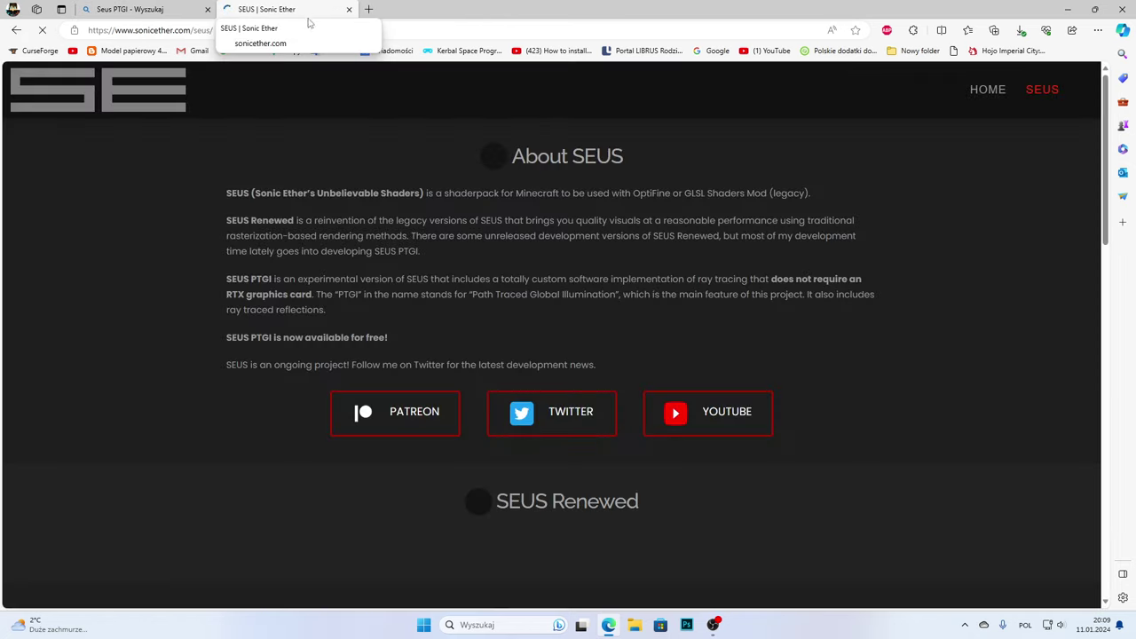
{"action": "scroll", "coordinate": [471, 170], "scroll_direction": "down", "scroll_amount": 5}
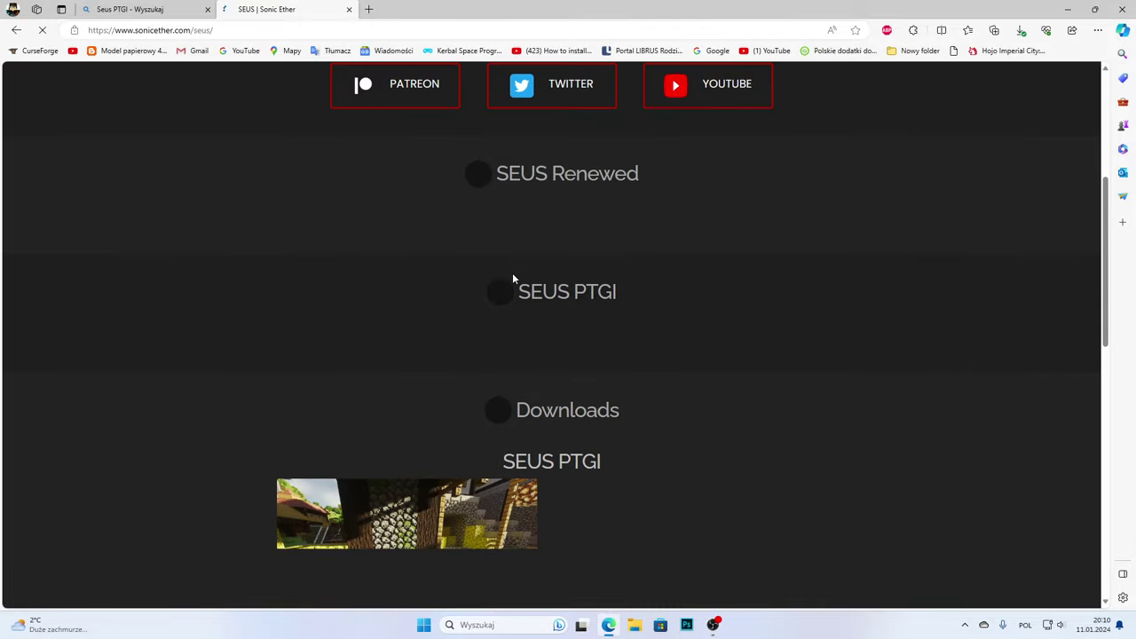
{"action": "scroll", "coordinate": [607, 284], "scroll_direction": "down", "scroll_amount": 3}
{"action": "scroll", "coordinate": [856, 360], "scroll_direction": "up", "scroll_amount": 10}
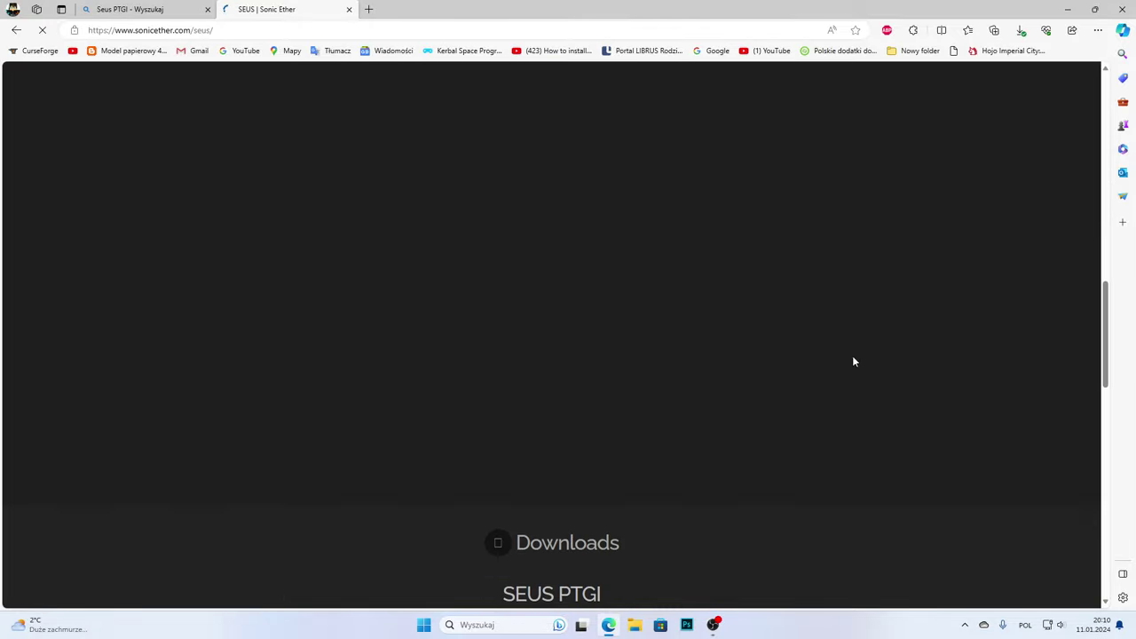
- Look through the SEUS PTGI downloads and open the download page for SEUS PTGI E12
{"action": "scroll", "coordinate": [371, 206], "scroll_direction": "up", "scroll_amount": 1}
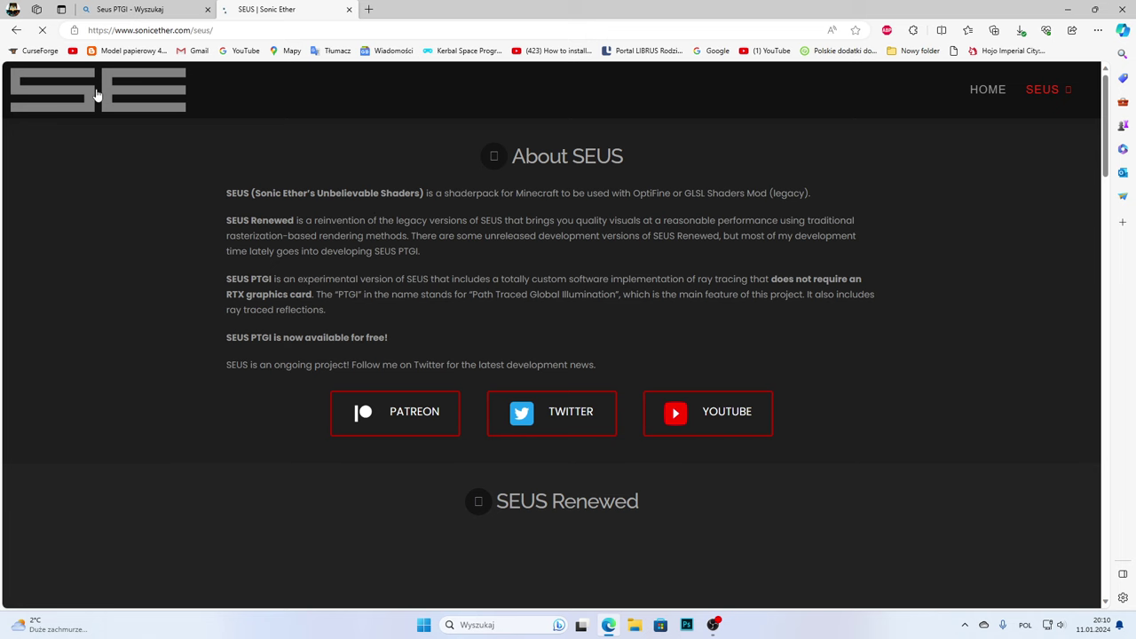
{"action": "scroll", "coordinate": [775, 258], "scroll_direction": "down", "scroll_amount": 10}
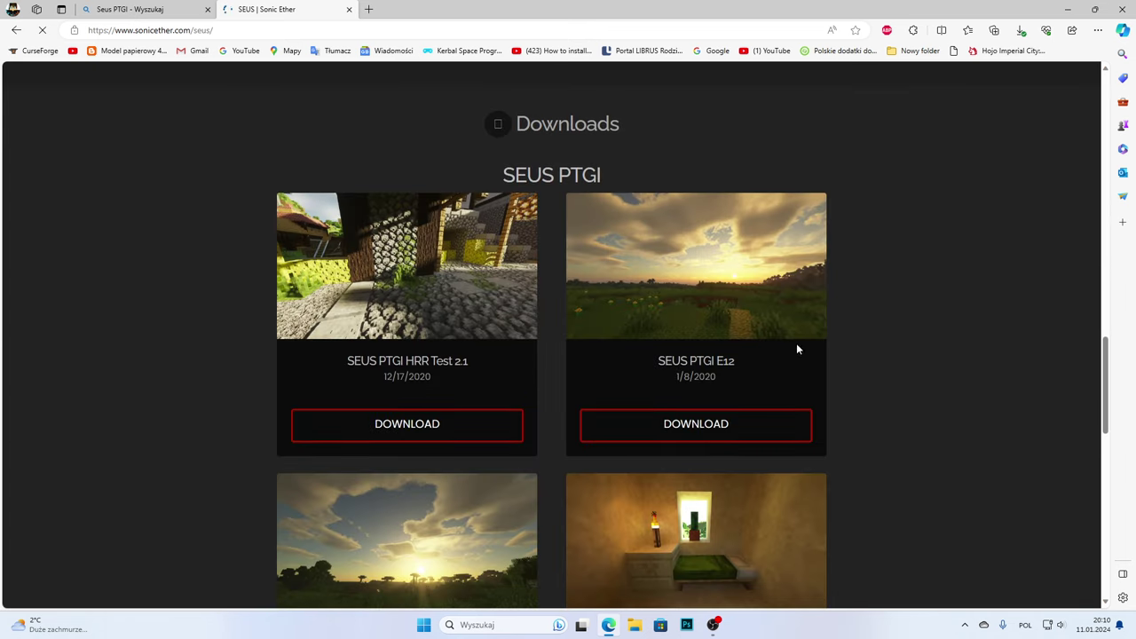
{"action": "scroll", "coordinate": [725, 178], "scroll_direction": "down", "scroll_amount": 3}
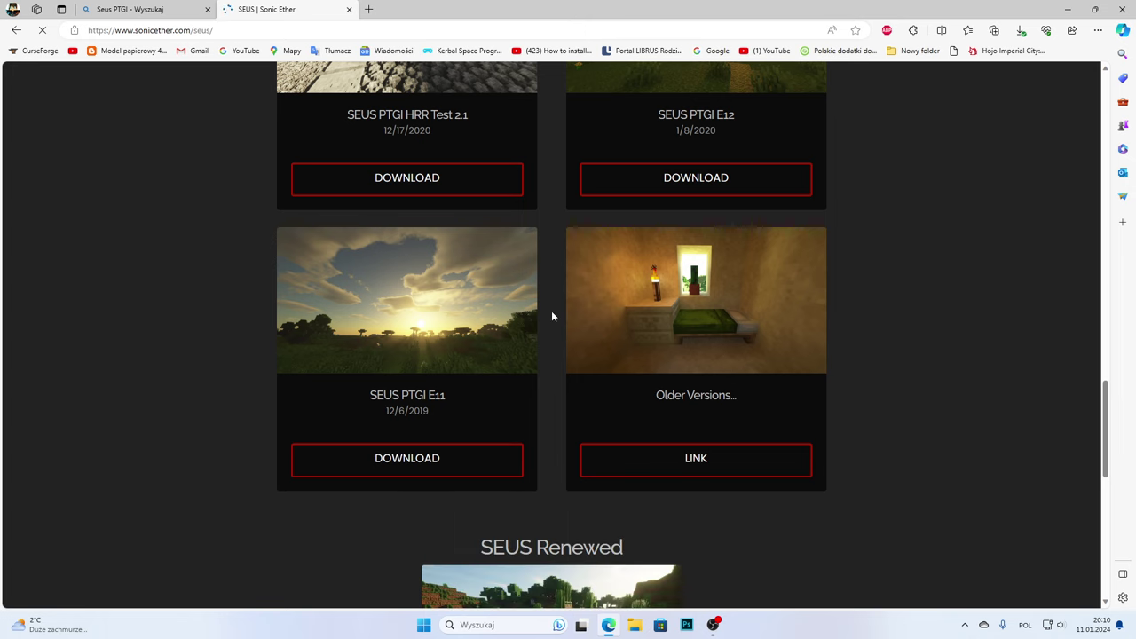
{"action": "scroll", "coordinate": [733, 358], "scroll_direction": "up", "scroll_amount": 4}
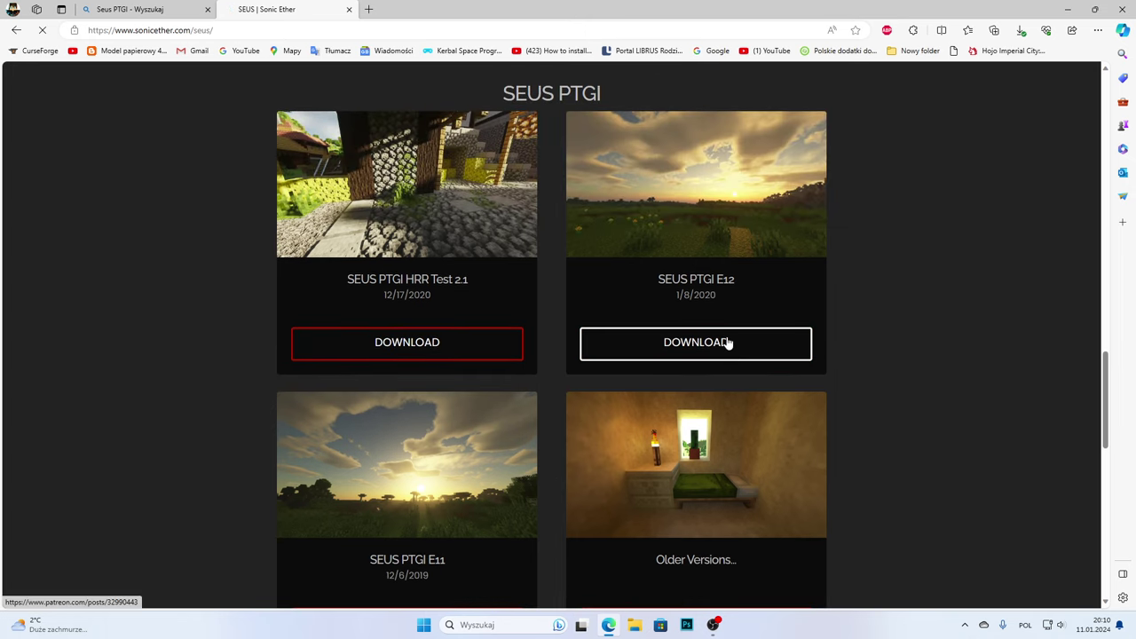
{"action": "scroll", "coordinate": [727, 342], "scroll_direction": "down", "scroll_amount": 3}
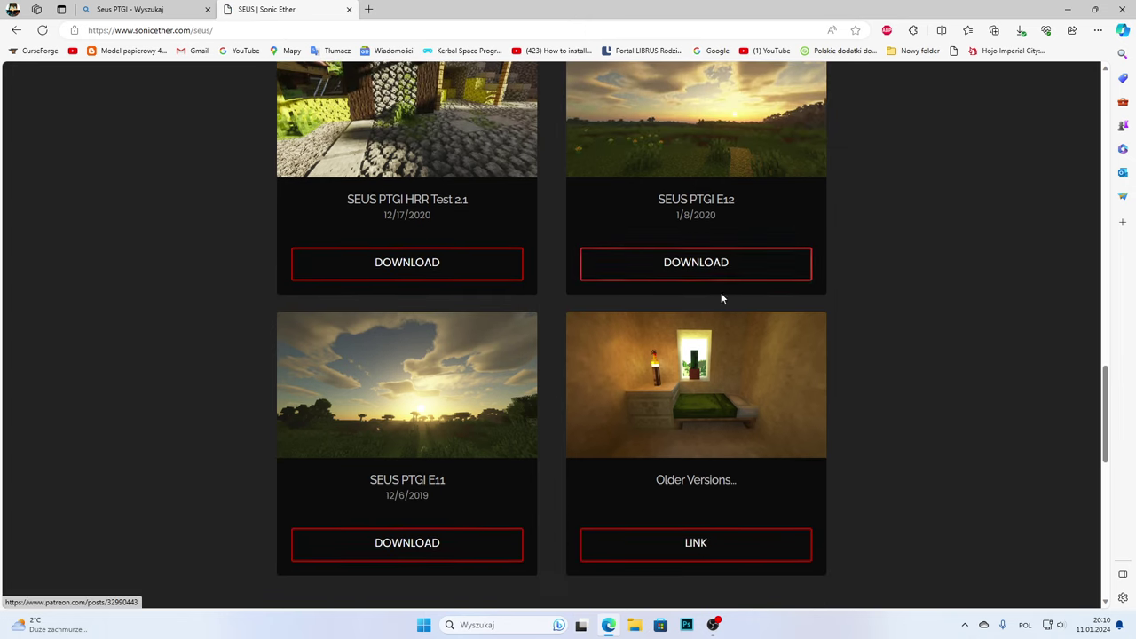
{"action": "left_click", "coordinate": [682, 259]}
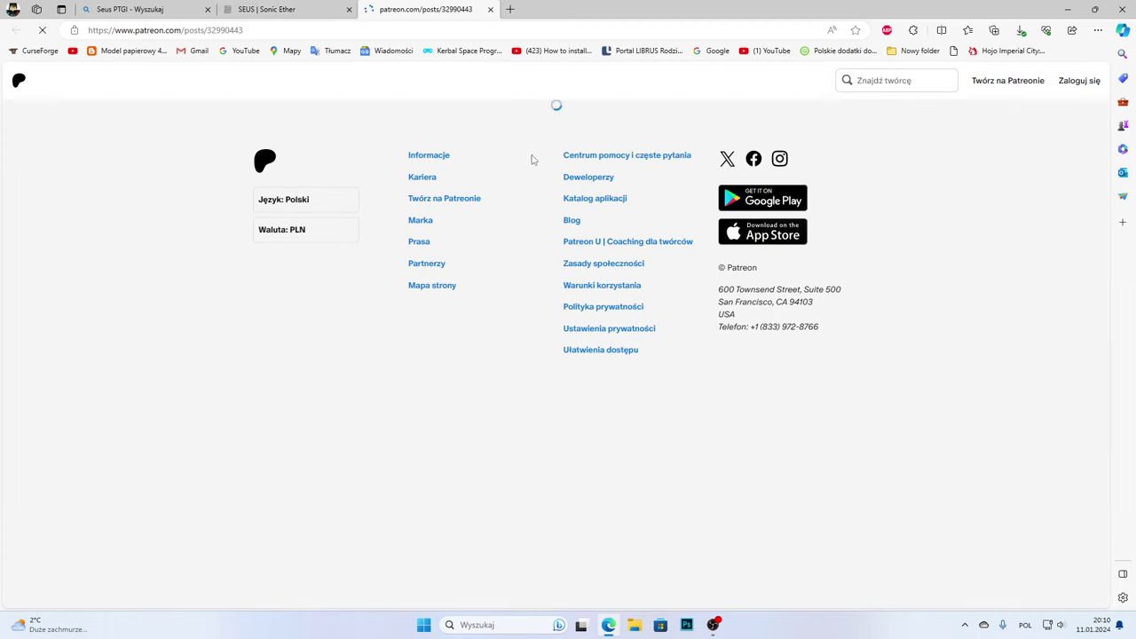
- Return to the SEUS page and look through the remaining downloads, including SEUS Renewed and Legacy SEUS
{"action": "left_click", "coordinate": [293, 9]}
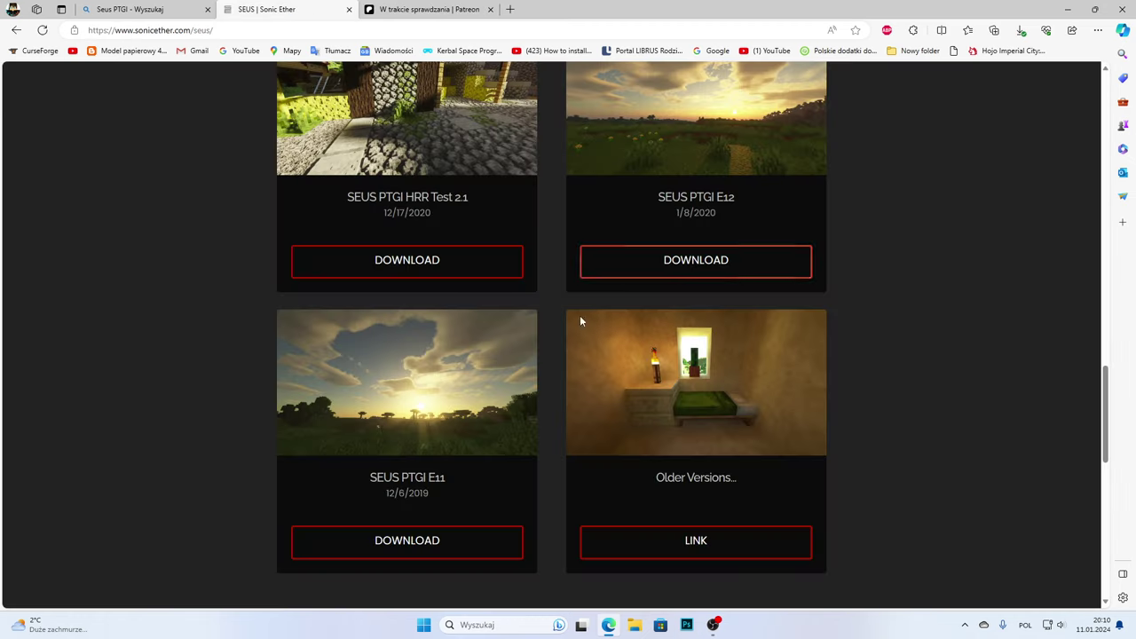
{"action": "scroll", "coordinate": [573, 318], "scroll_direction": "down", "scroll_amount": 3}
{"action": "scroll", "coordinate": [744, 321], "scroll_direction": "up", "scroll_amount": 4}
{"action": "scroll", "coordinate": [768, 322], "scroll_direction": "down", "scroll_amount": 4}
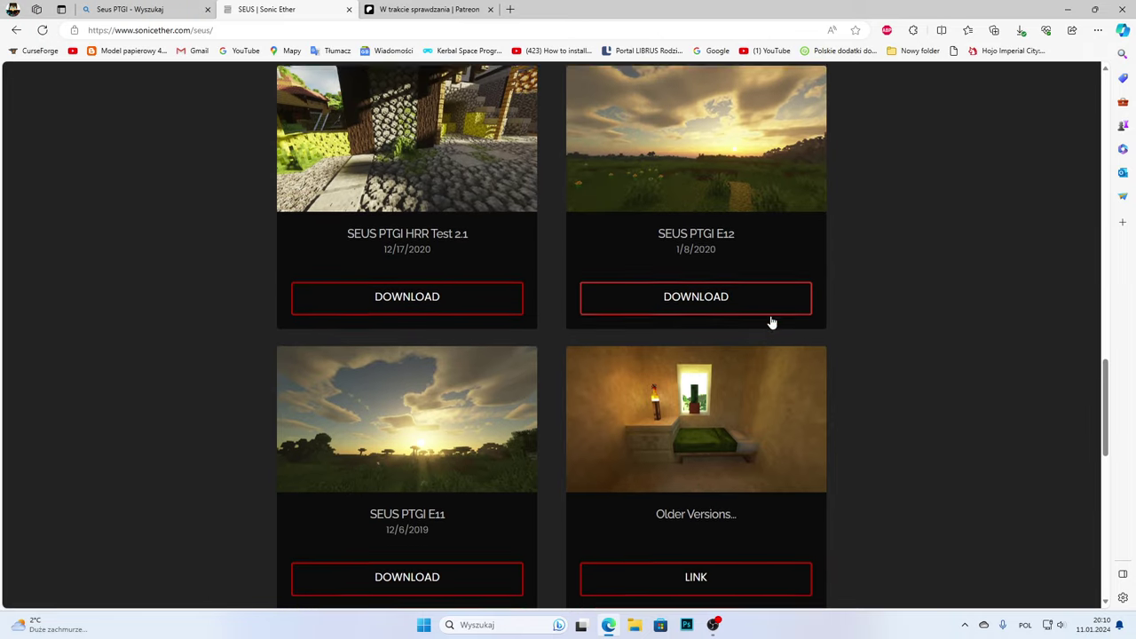
{"action": "scroll", "coordinate": [772, 262], "scroll_direction": "down", "scroll_amount": 5}
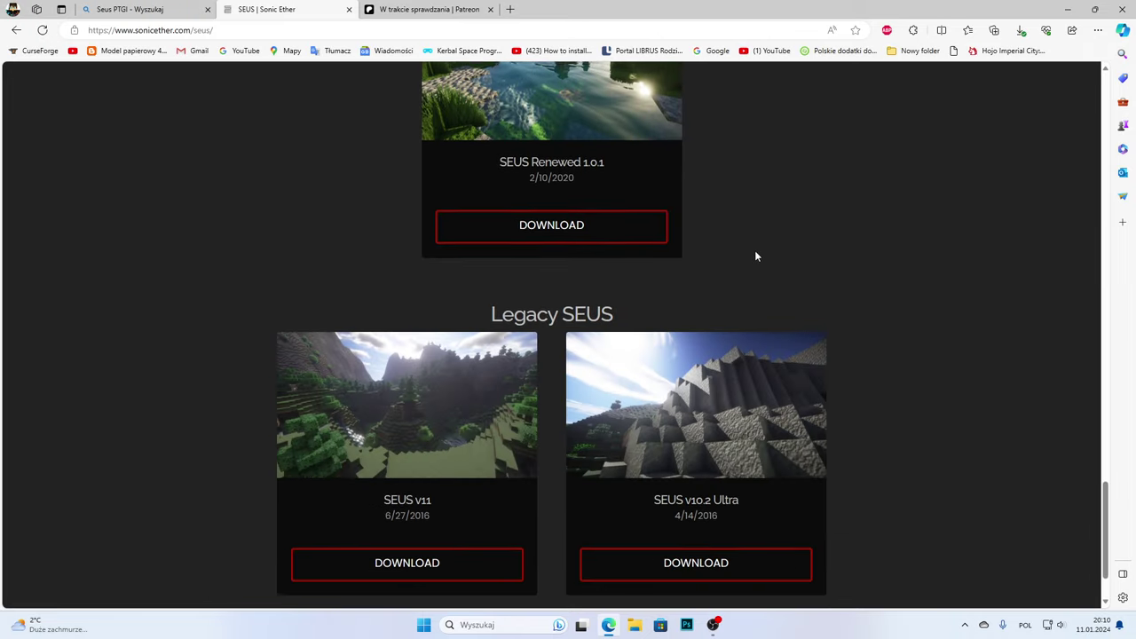
{"action": "scroll", "coordinate": [748, 245], "scroll_direction": "down", "scroll_amount": 1}
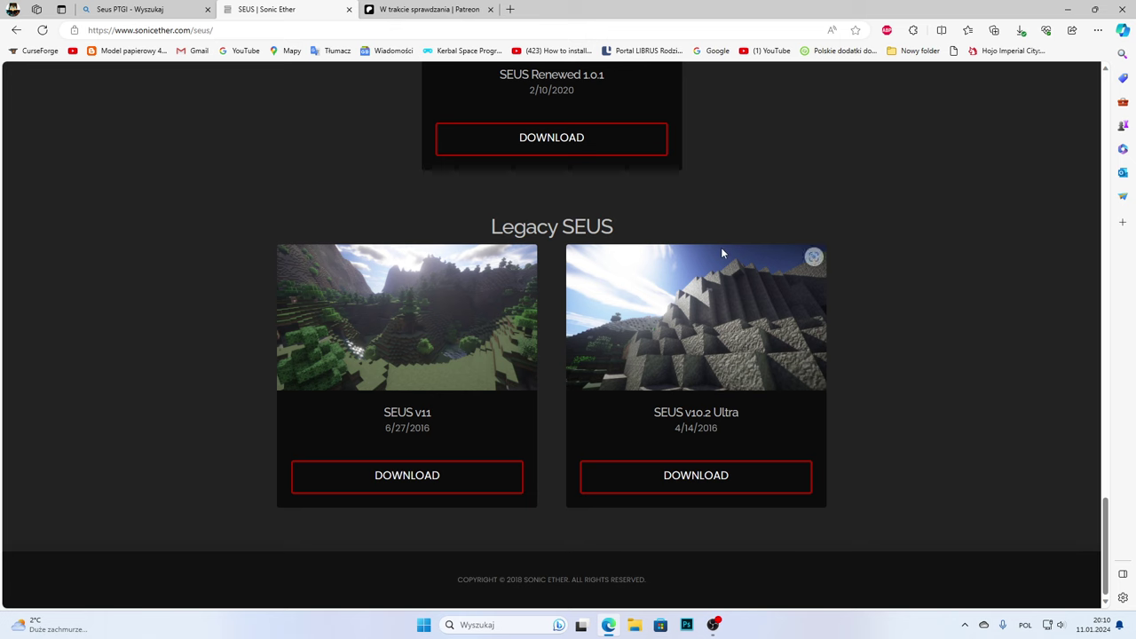
- Check the Patreon page for SEUS PTGI E12, close its tab and return to the SEUS PTGI downloads
{"action": "left_click", "coordinate": [417, 7]}
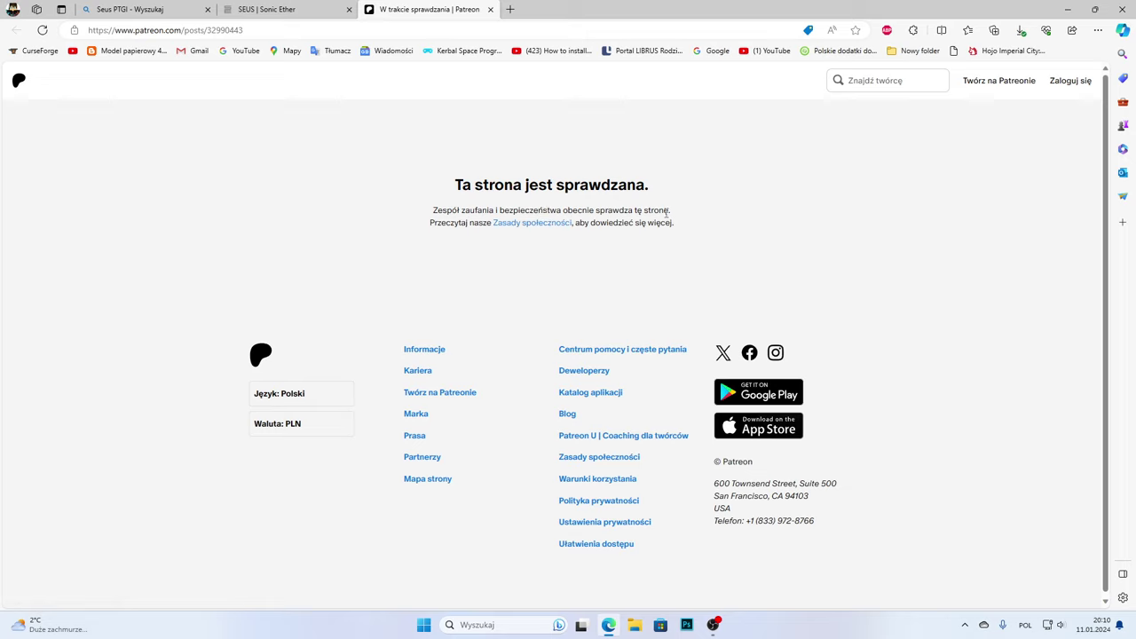
{"action": "left_click", "coordinate": [282, 11]}
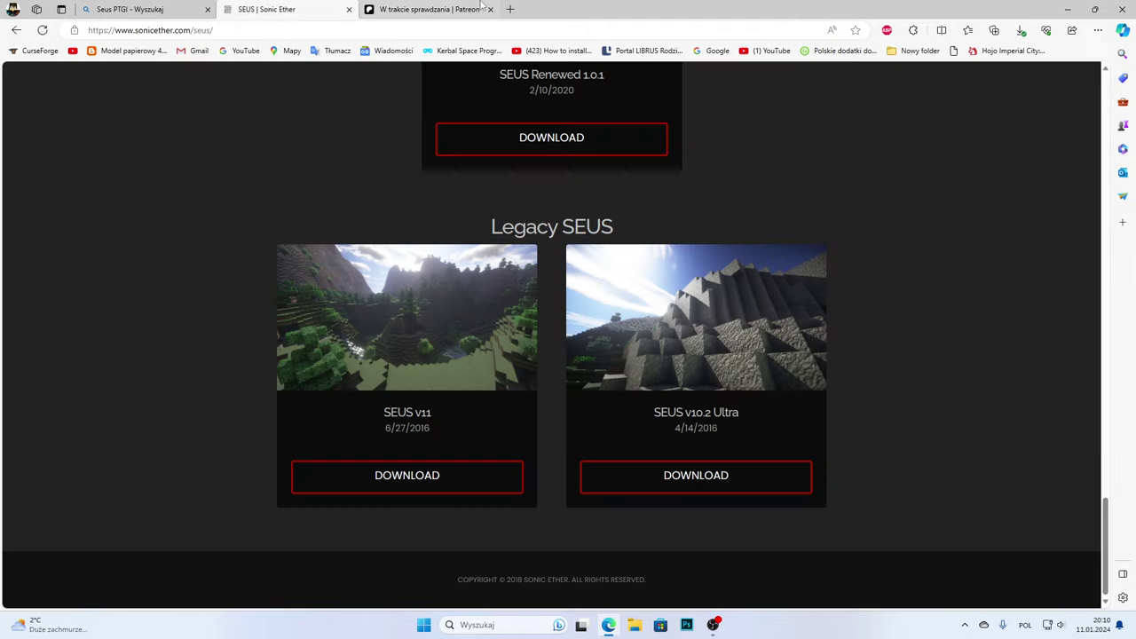
{"action": "left_click", "coordinate": [489, 10]}
{"action": "scroll", "coordinate": [657, 266], "scroll_direction": "up", "scroll_amount": 8}
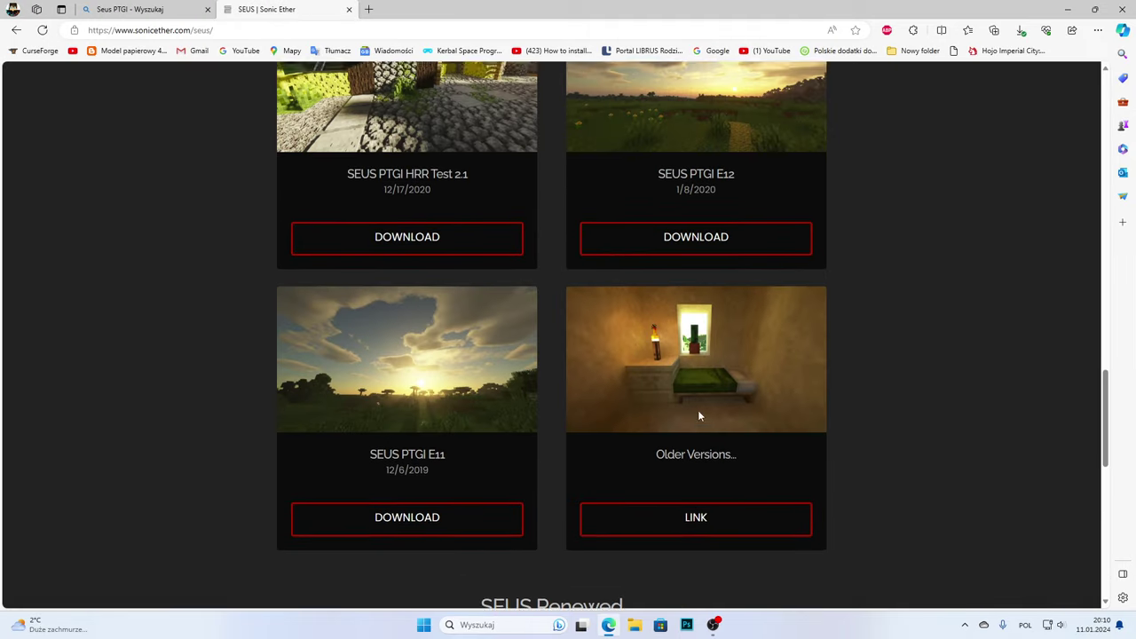
{"action": "scroll", "coordinate": [417, 428], "scroll_direction": "up", "scroll_amount": 3}
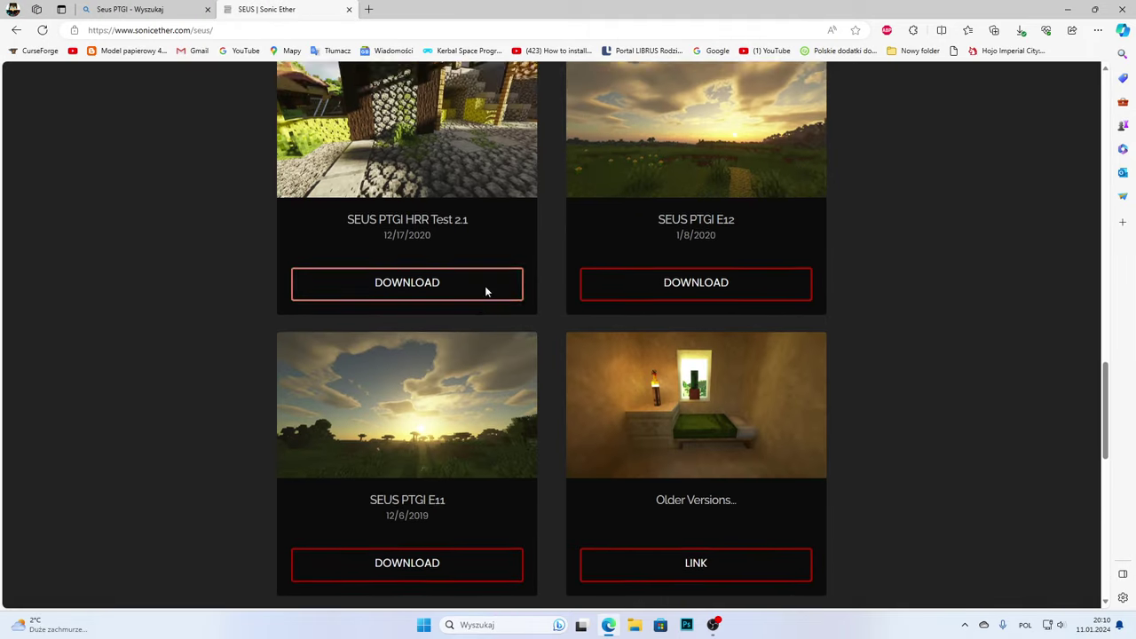
- Return to the web search results and search for "Seus PTGI HRR 4"
{"action": "left_click", "coordinate": [16, 30]}
{"action": "left_click", "coordinate": [199, 84]}
{"action": "type", "text": "GRR"}
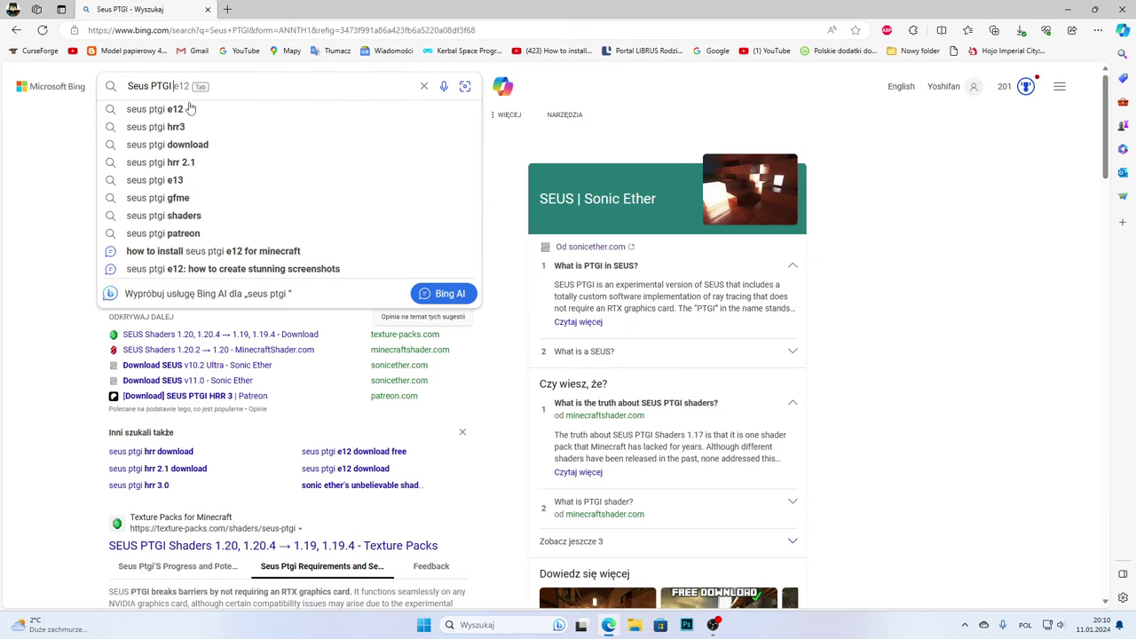
{"action": "key", "text": "BackSpace"}
{"action": "key", "text": "BackSpace"}
{"action": "key", "text": "BackSpace"}
{"action": "key", "text": "BackSpace"}
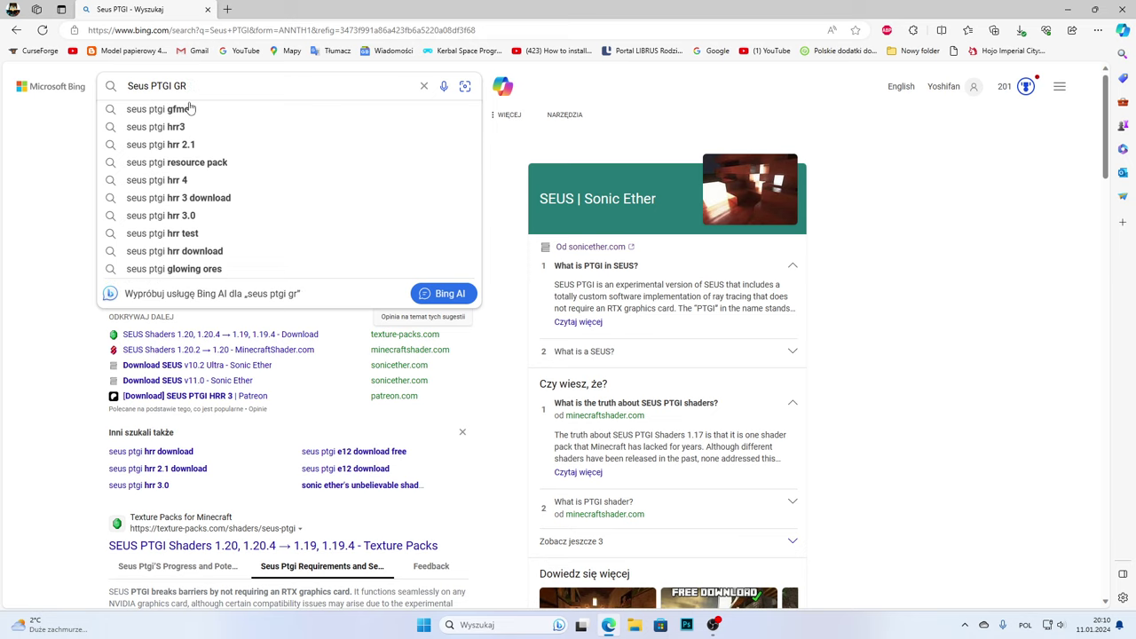
{"action": "type", "text": "HRR"}
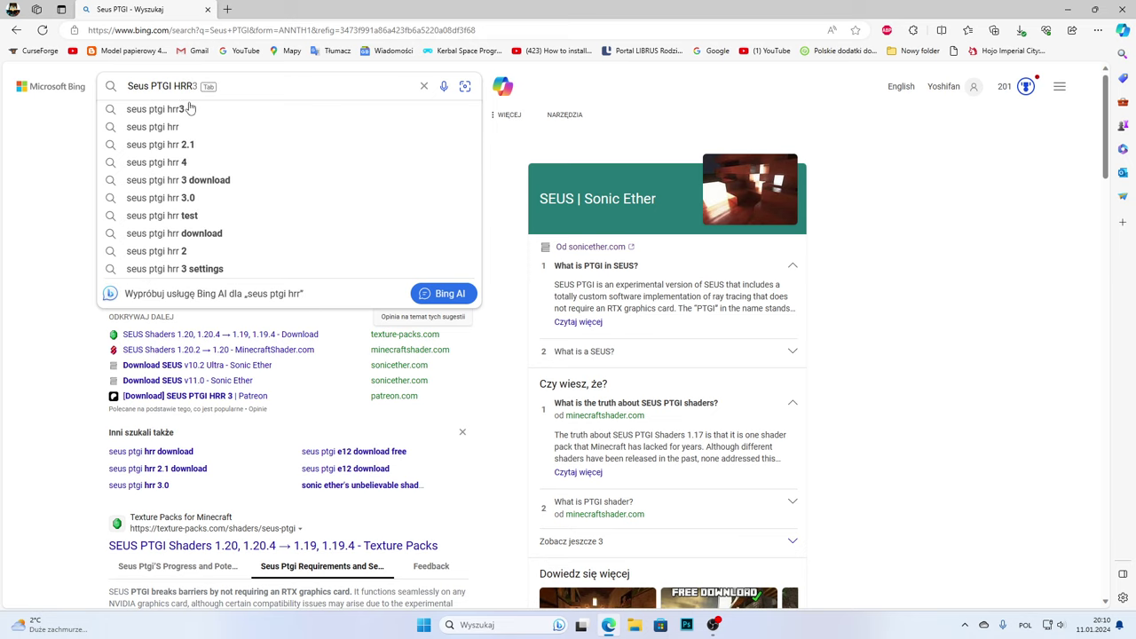
{"action": "type", "text": " 4"}
{"action": "key", "text": "Return"}
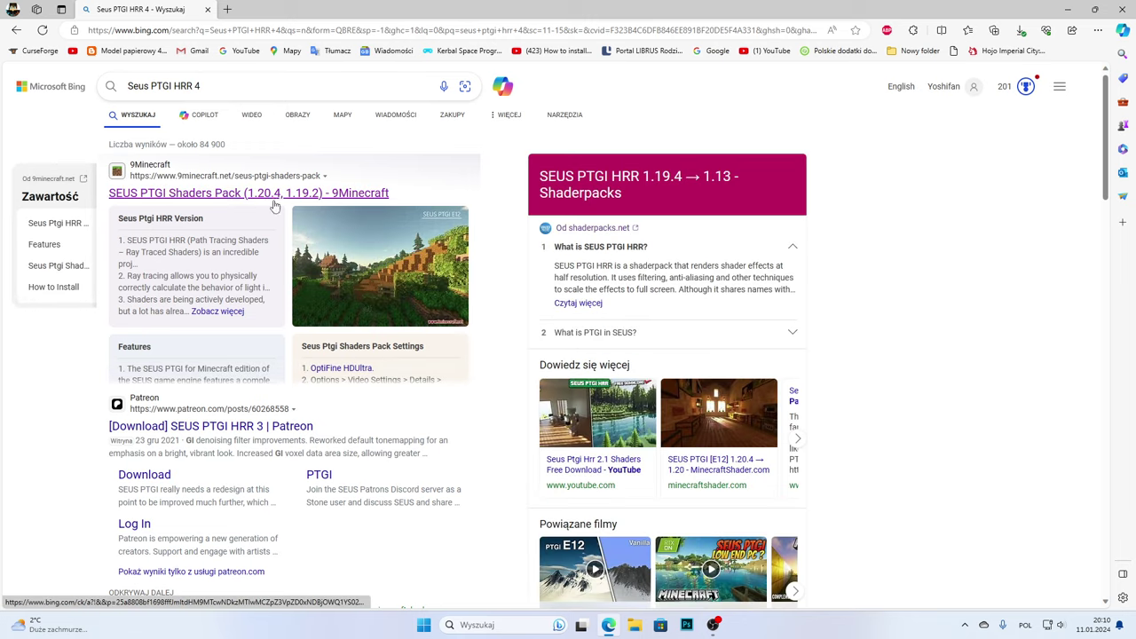
- Look through the search results and open the "[Download] SEUS PTGI HRR 3 | Patreon" result
{"action": "scroll", "coordinate": [271, 192], "scroll_direction": "down", "scroll_amount": 1}
{"action": "scroll", "coordinate": [266, 191], "scroll_direction": "down", "scroll_amount": 2}
{"action": "scroll", "coordinate": [261, 200], "scroll_direction": "down", "scroll_amount": 2}
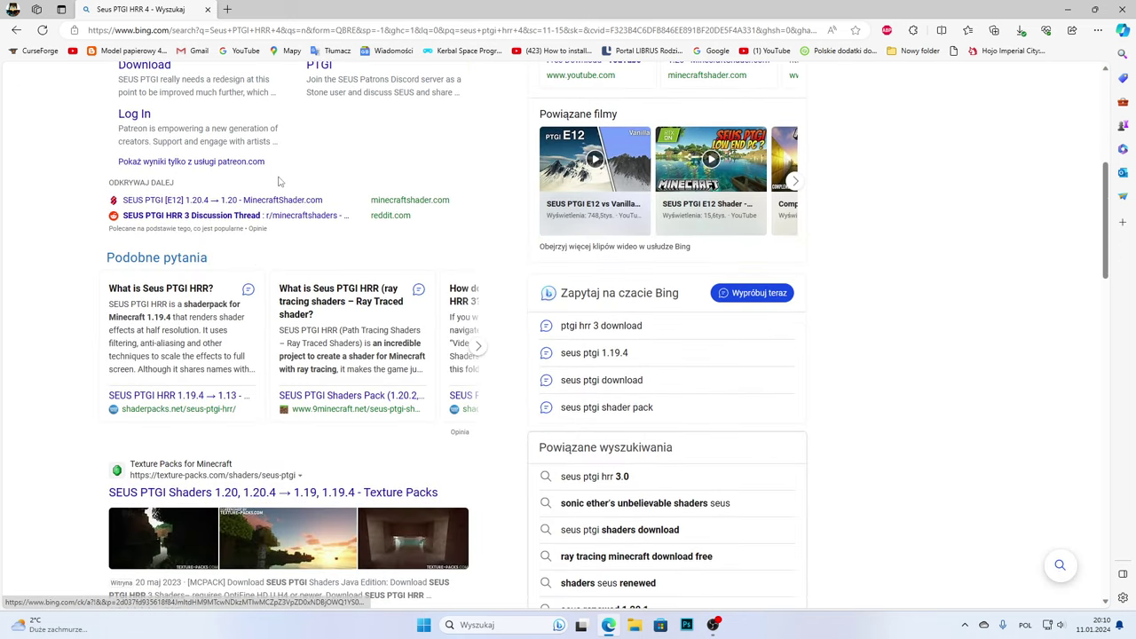
{"action": "scroll", "coordinate": [258, 207], "scroll_direction": "up", "scroll_amount": 3}
{"action": "left_click", "coordinate": [249, 262]}
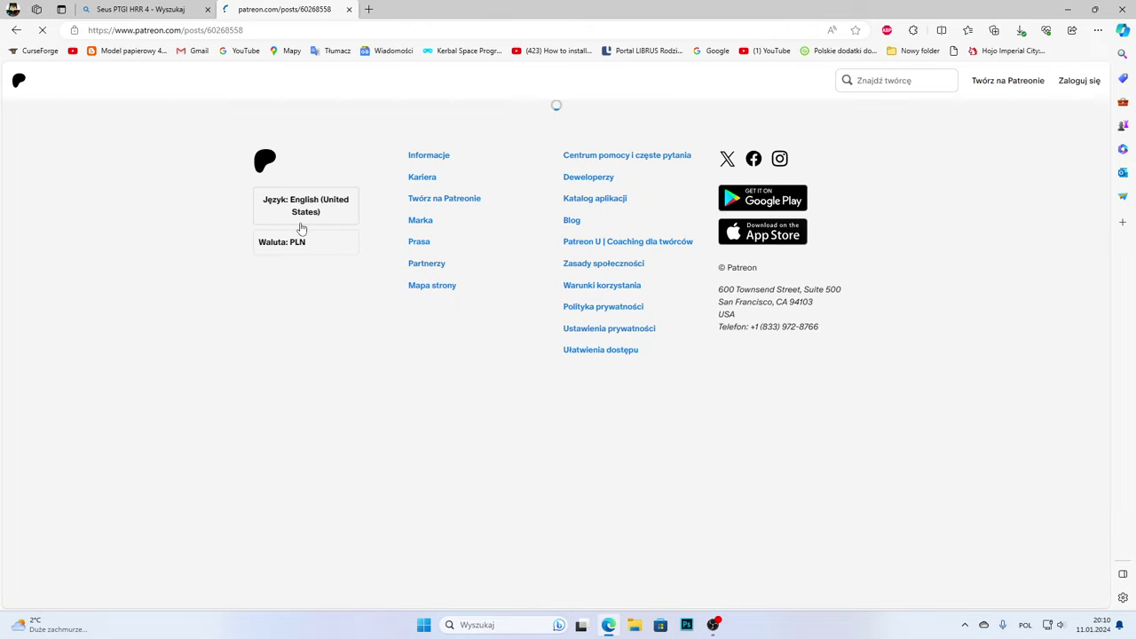
{"action": "left_click", "coordinate": [15, 30]}
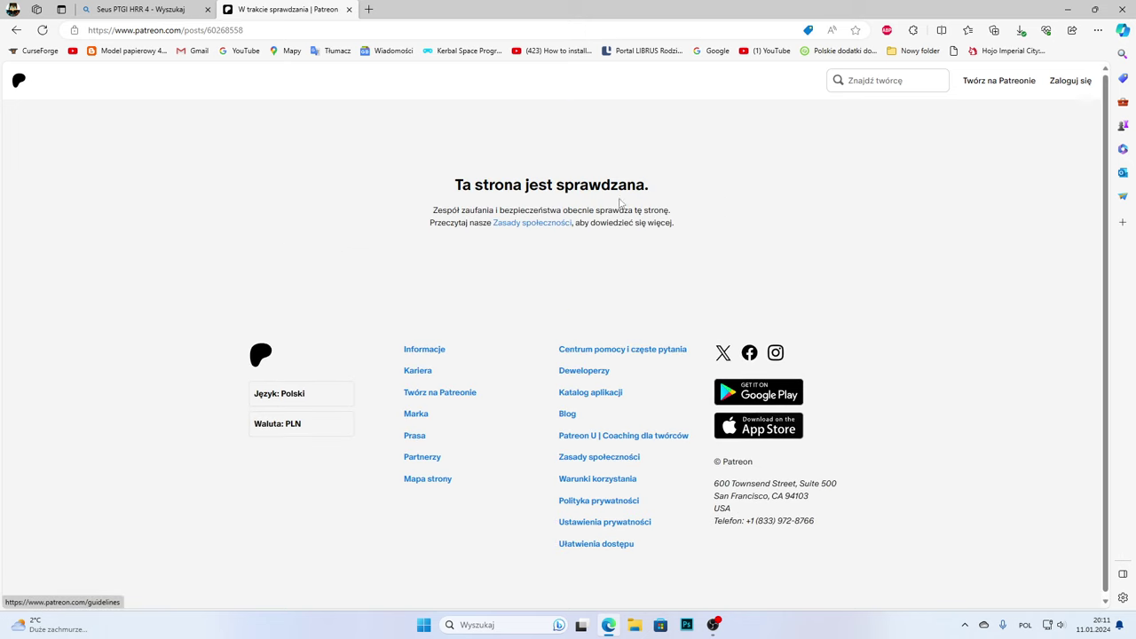
- Search Patreon's creators for "SEUS PTGI" and return to the web search results
{"action": "left_click", "coordinate": [880, 78]}
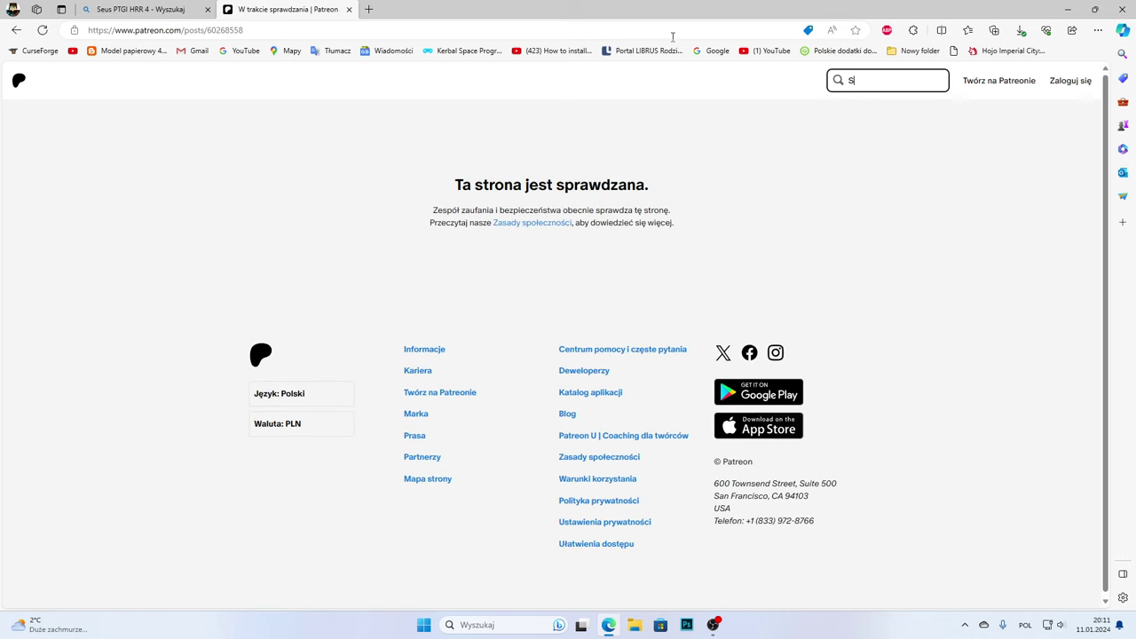
{"action": "type", "text": "SE"}
{"action": "key", "text": "BackSpace"}
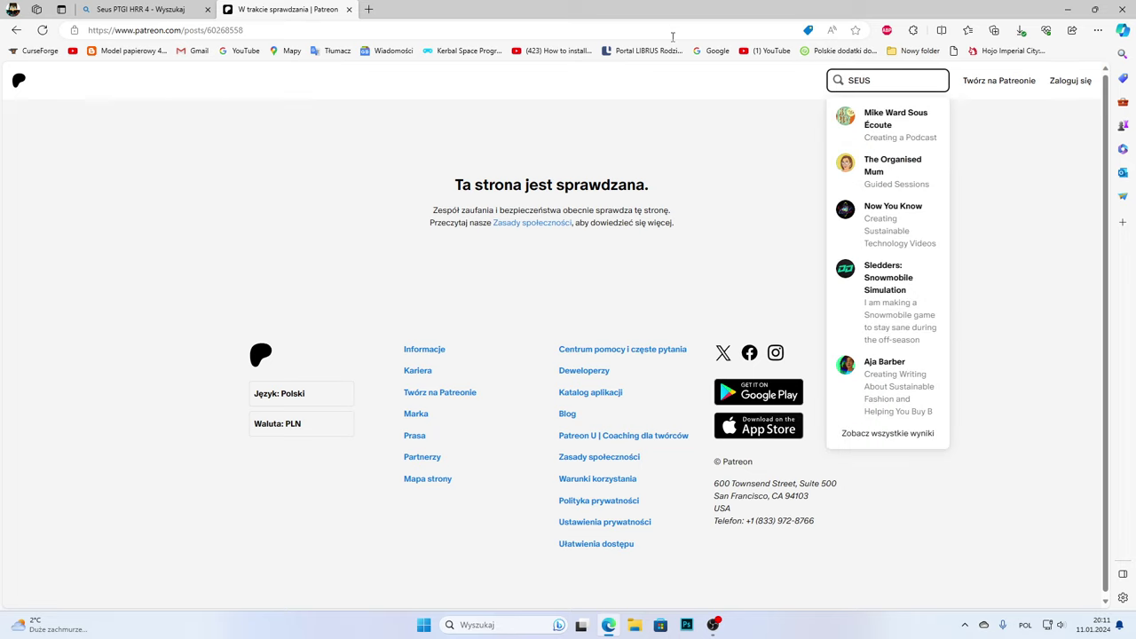
{"action": "type", "text": "GI"}
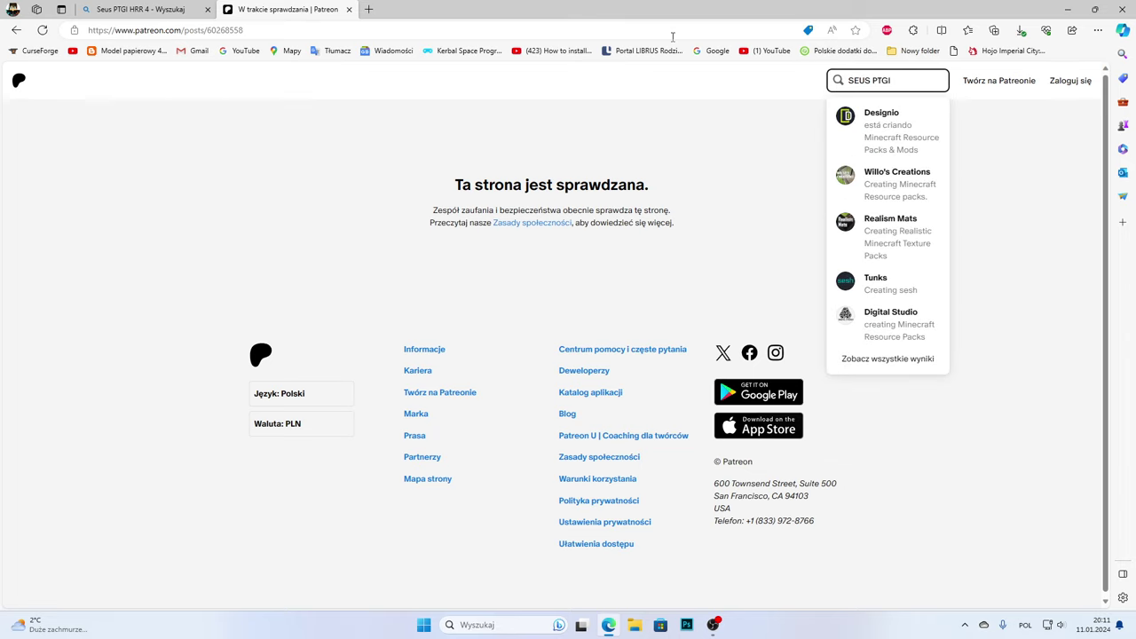
{"action": "left_click", "coordinate": [16, 31]}
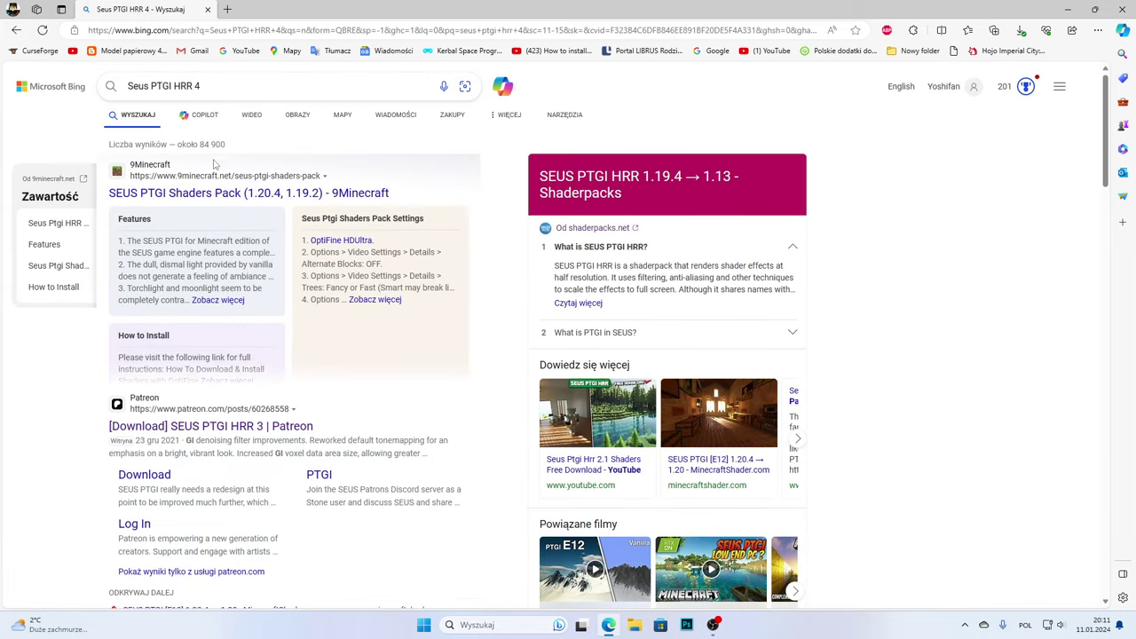
- Open the SEUS | Sonic Ether result from the search results and look through its galleries
{"action": "scroll", "coordinate": [284, 175], "scroll_direction": "down", "scroll_amount": 10}
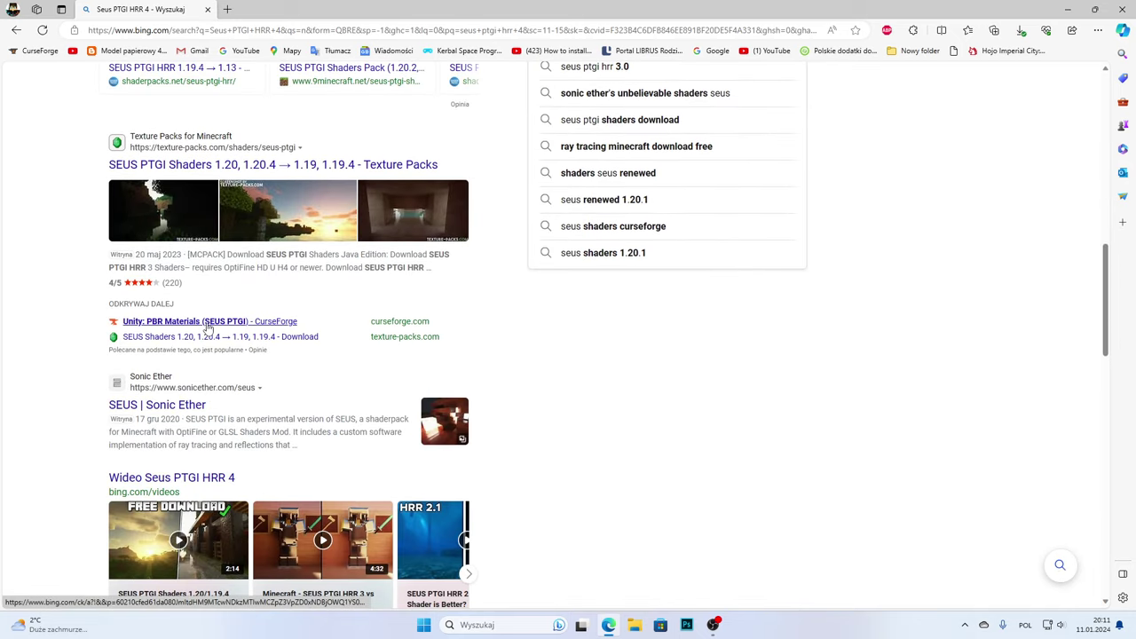
{"action": "scroll", "coordinate": [203, 333], "scroll_direction": "down", "scroll_amount": 2}
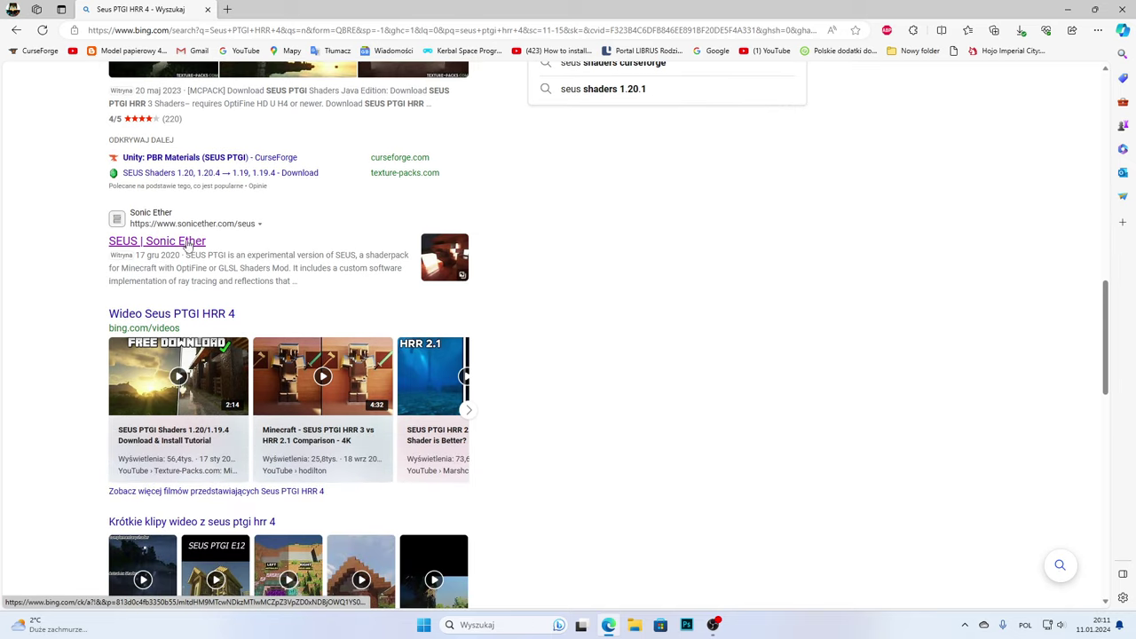
{"action": "left_click", "coordinate": [188, 250]}
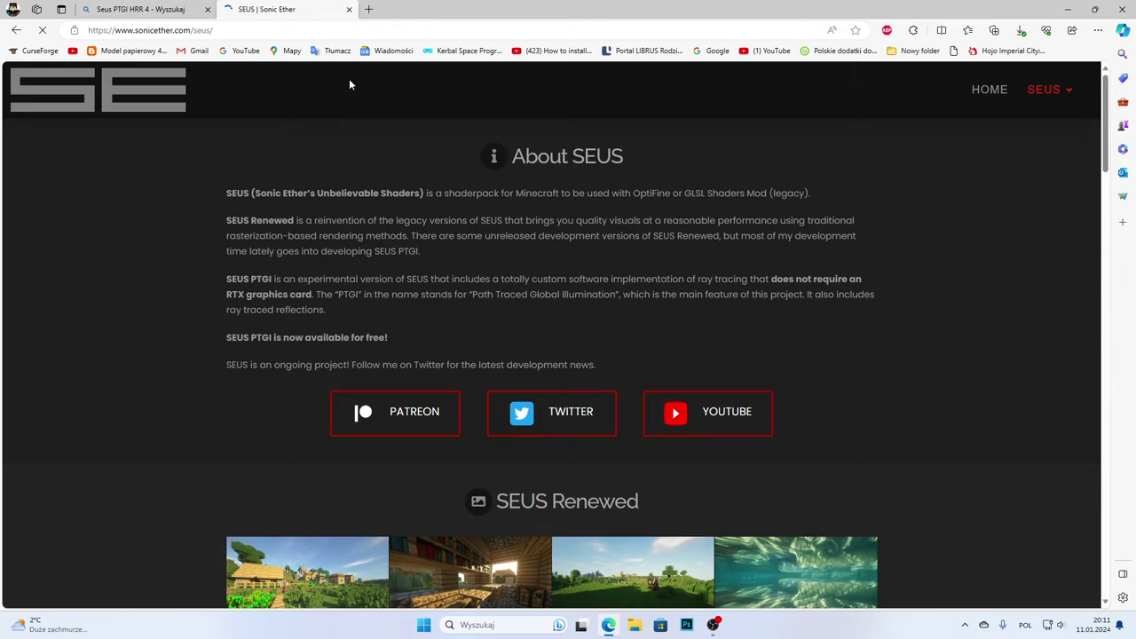
{"action": "scroll", "coordinate": [494, 377], "scroll_direction": "down", "scroll_amount": 7}
{"action": "scroll", "coordinate": [494, 377], "scroll_direction": "down", "scroll_amount": 5}
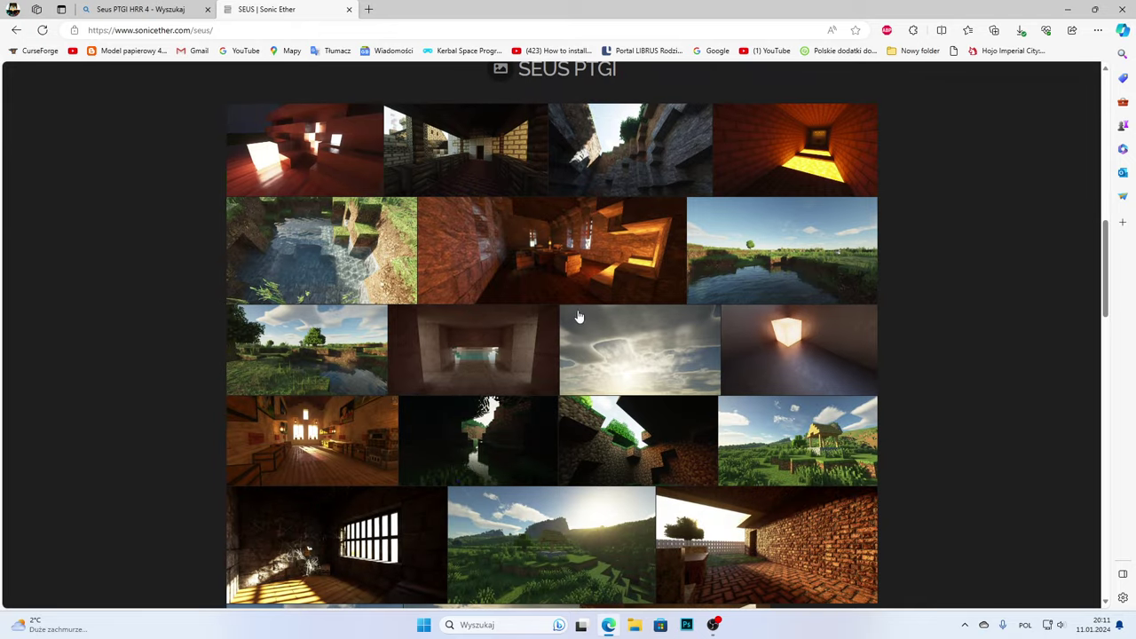
{"action": "scroll", "coordinate": [609, 291], "scroll_direction": "up", "scroll_amount": 15}
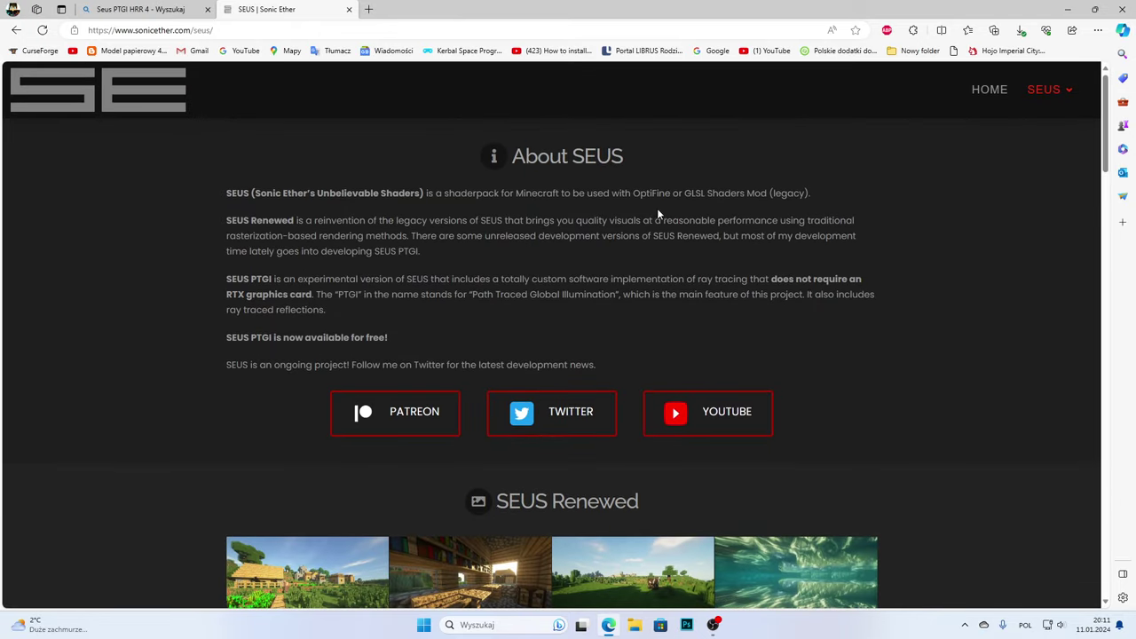
- Open the download page for SEUS PTGI HRR Test 2.1 and close its tab after checking it
{"action": "scroll", "coordinate": [656, 207], "scroll_direction": "down", "scroll_amount": 10}
{"action": "scroll", "coordinate": [620, 397], "scroll_direction": "down", "scroll_amount": 5}
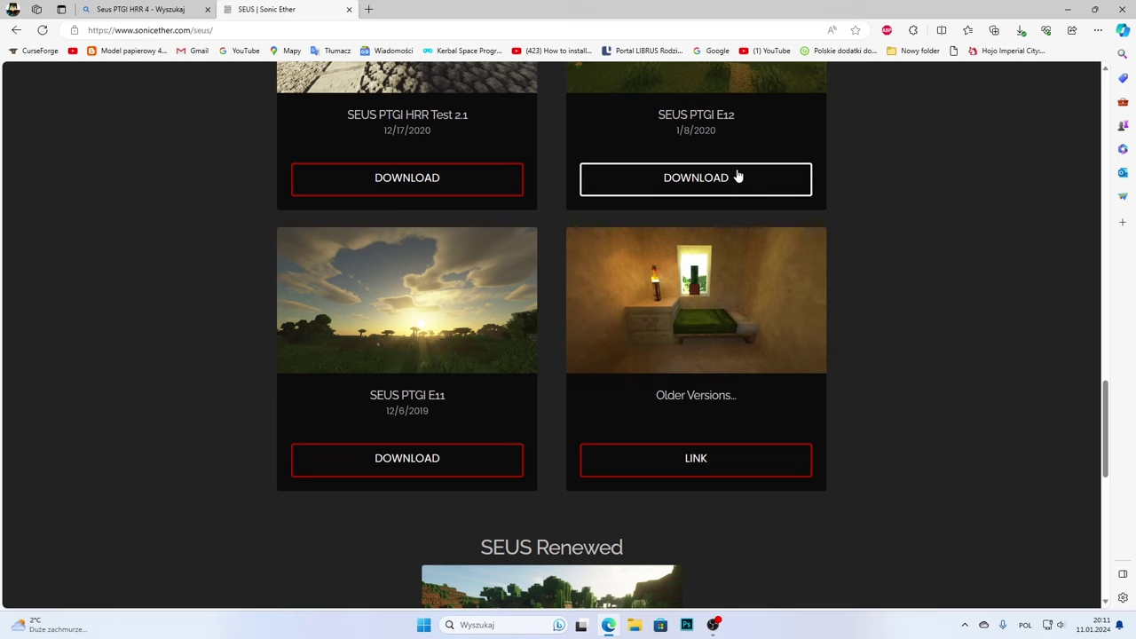
{"action": "left_click", "coordinate": [459, 177]}
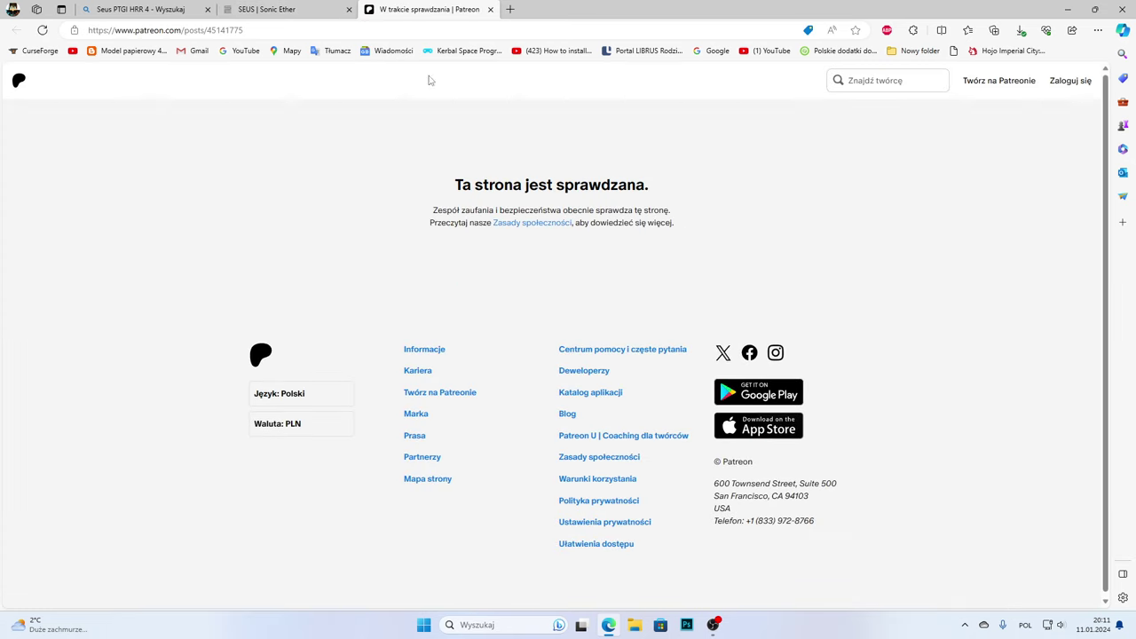
{"action": "left_click", "coordinate": [490, 9]}
- Check the SEUS Renewed and Legacy SEUS downloads and return to the Seus PTGI HRR 4 search results
{"action": "scroll", "coordinate": [472, 170], "scroll_direction": "down", "scroll_amount": 5}
{"action": "scroll", "coordinate": [472, 171], "scroll_direction": "down", "scroll_amount": 3}
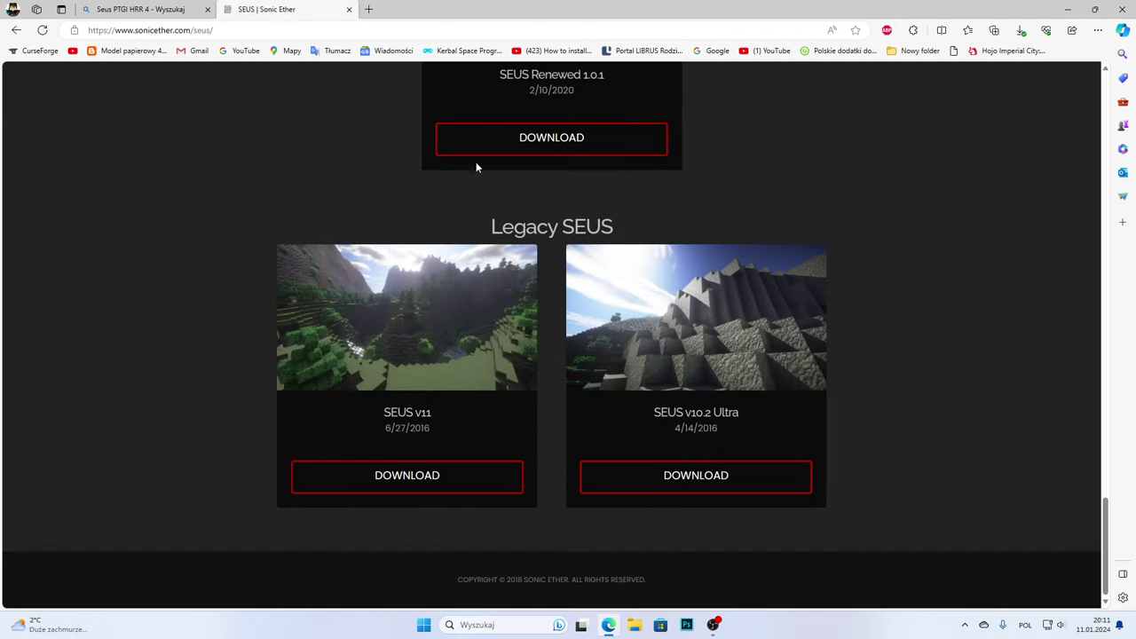
{"action": "scroll", "coordinate": [882, 282], "scroll_direction": "up", "scroll_amount": 4}
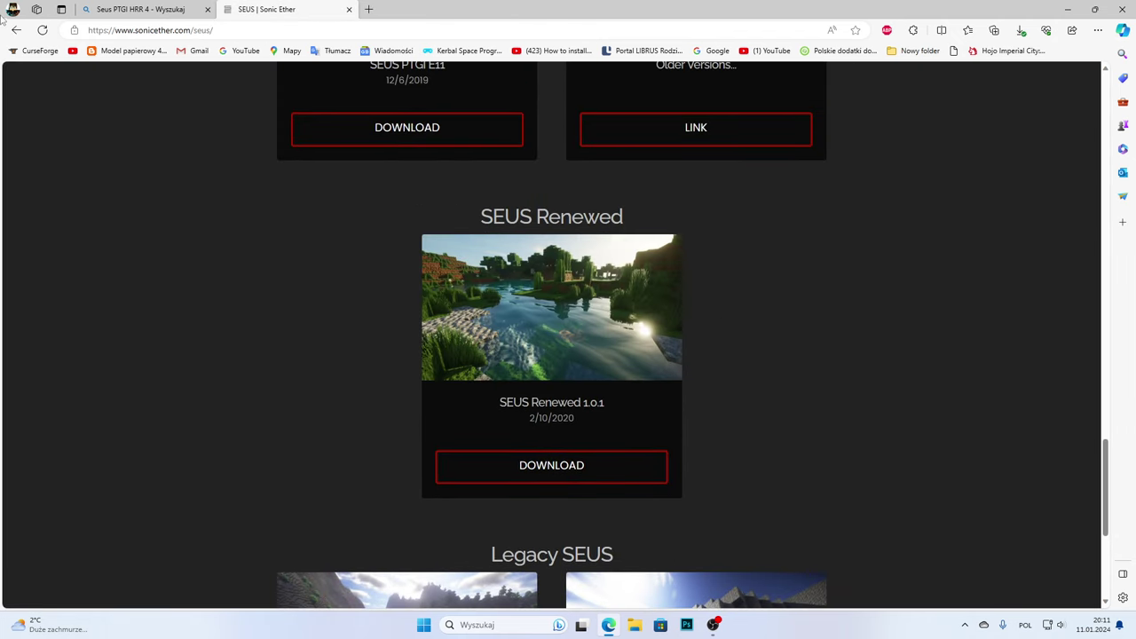
{"action": "left_click", "coordinate": [16, 31]}
{"action": "scroll", "coordinate": [246, 334], "scroll_direction": "down", "scroll_amount": 3}
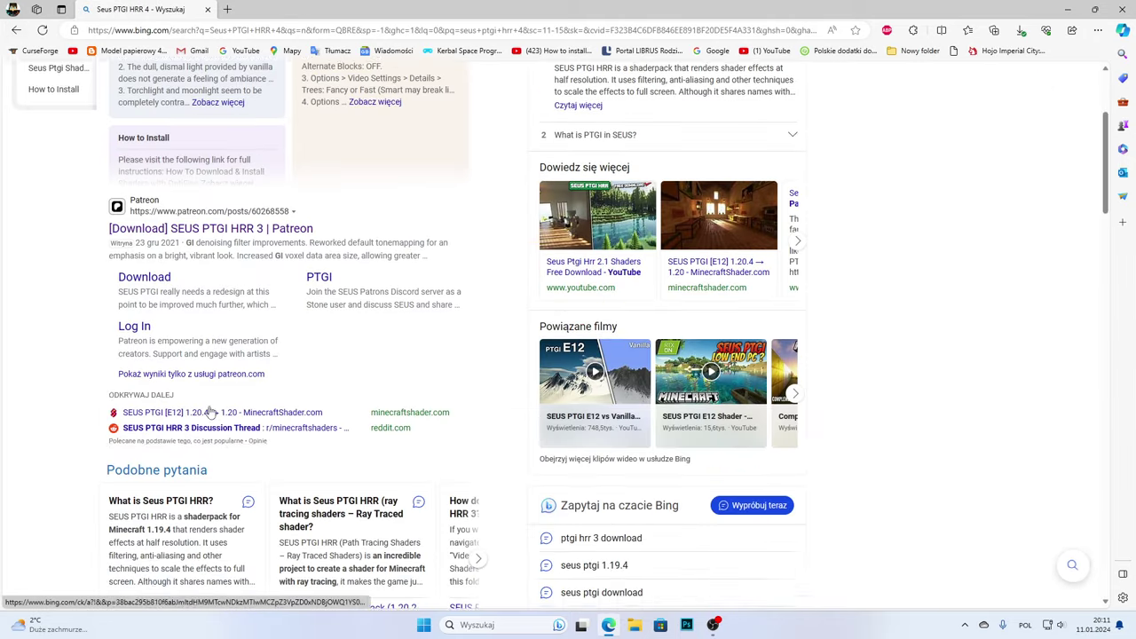
- Look through the Seus PTGI HRR 4 search results, open the Minecraft Polska SEUS Renewed page and close it again
{"action": "scroll", "coordinate": [246, 334], "scroll_direction": "down", "scroll_amount": 3}
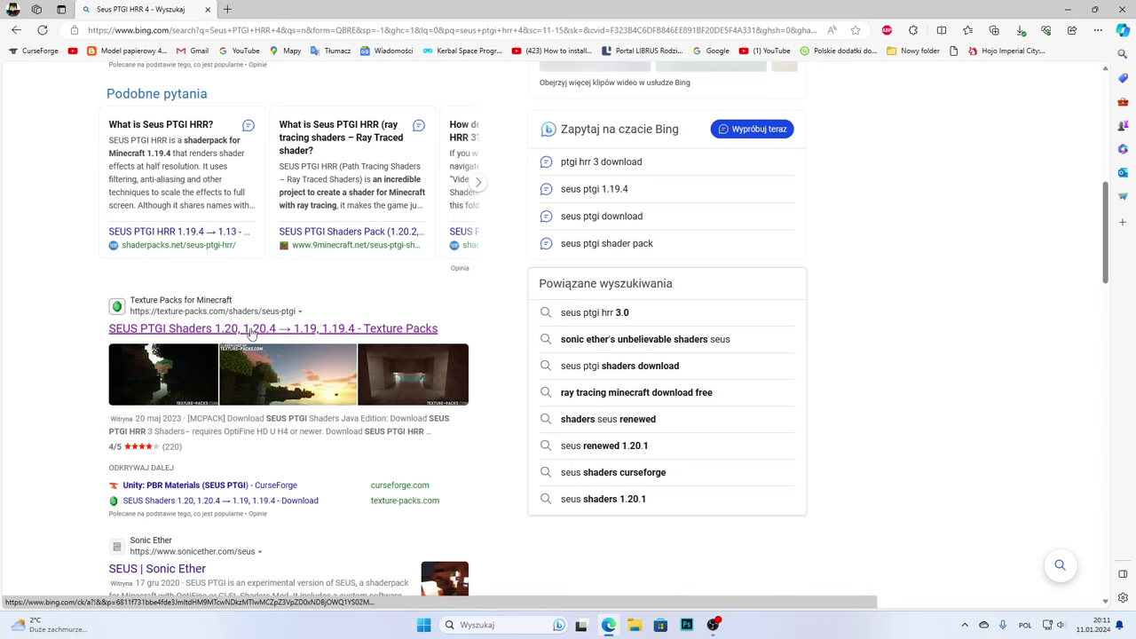
{"action": "scroll", "coordinate": [251, 332], "scroll_direction": "down", "scroll_amount": 10}
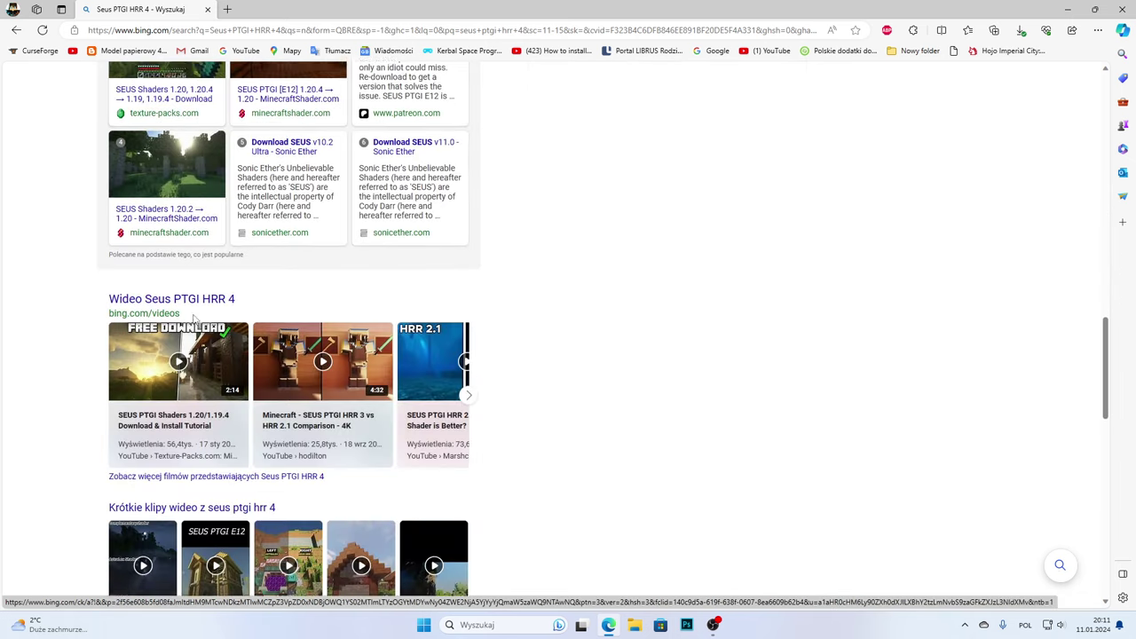
{"action": "scroll", "coordinate": [186, 310], "scroll_direction": "down", "scroll_amount": 2}
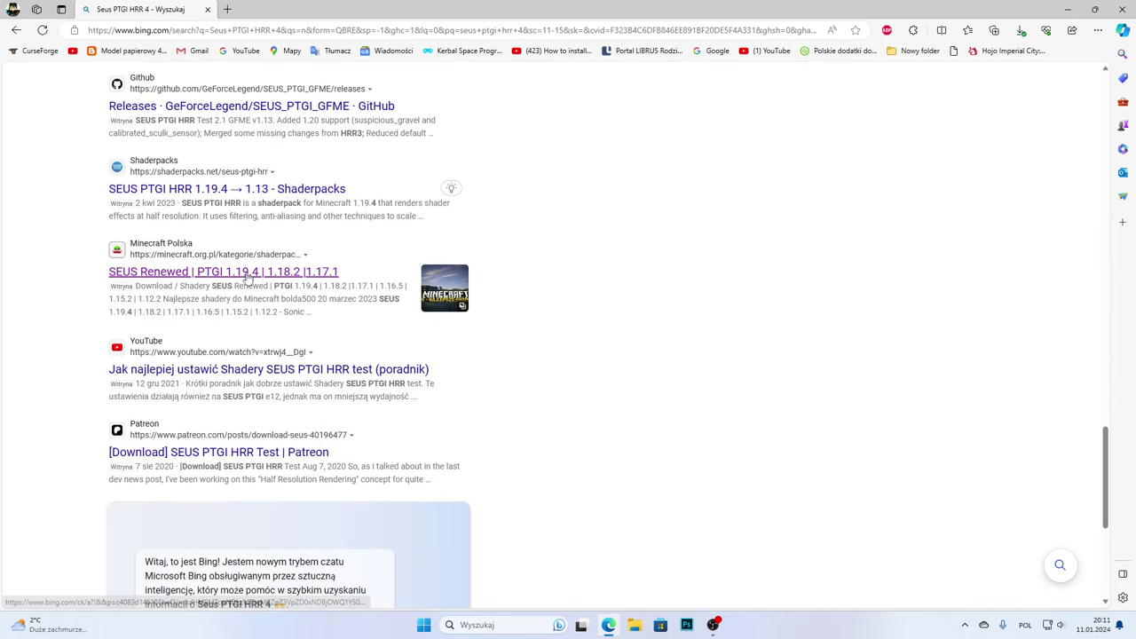
{"action": "left_click", "coordinate": [249, 275]}
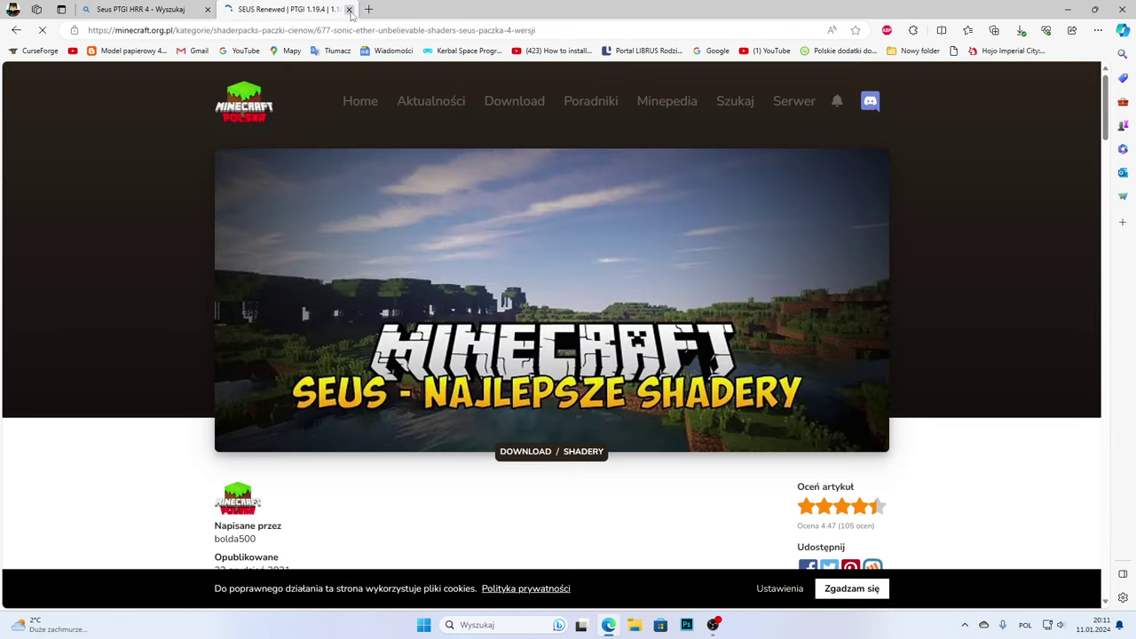
{"action": "left_click", "coordinate": [349, 10]}
- Open the Patreon post for SEUS PTGI HRR Test, skim Patreon's community guidelines linked there, and return to the search results
{"action": "scroll", "coordinate": [386, 182], "scroll_direction": "down", "scroll_amount": 5}
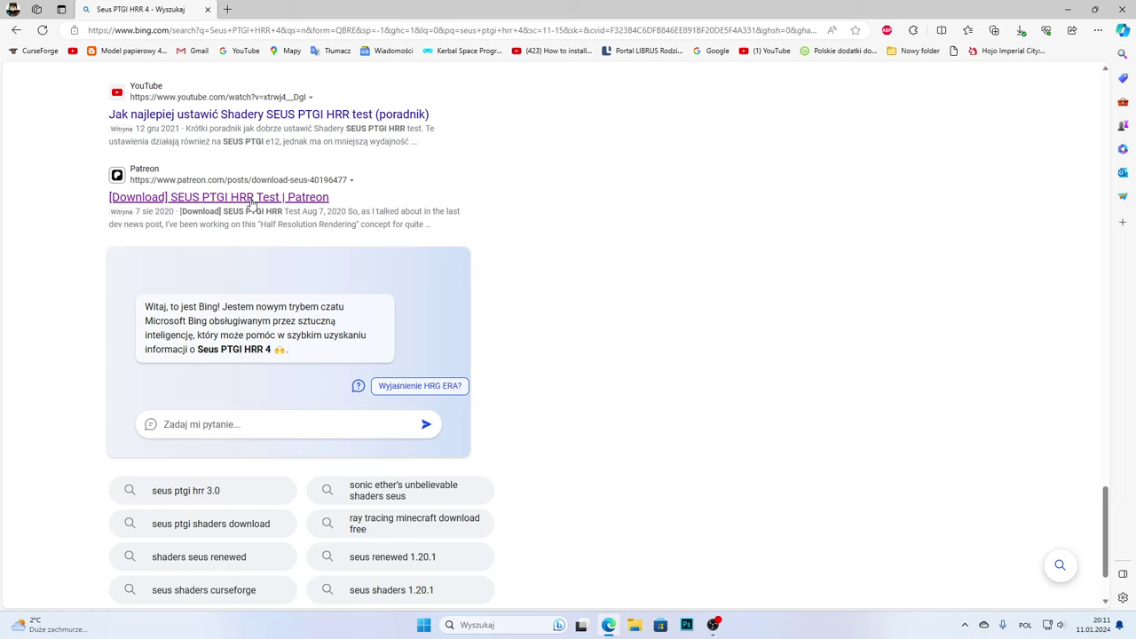
{"action": "left_click", "coordinate": [251, 200]}
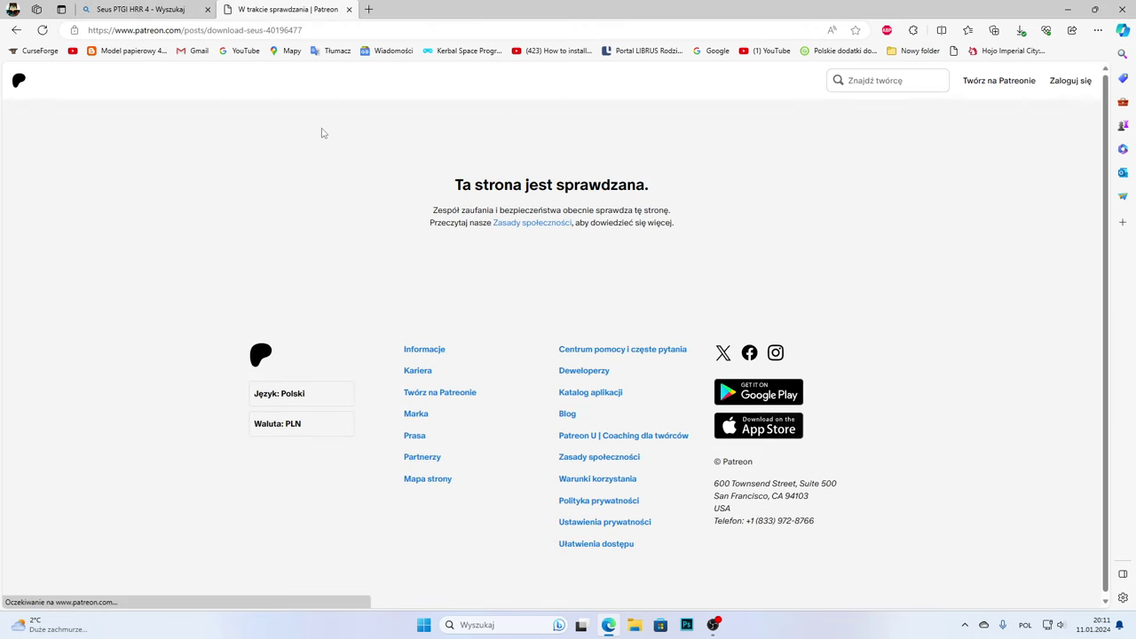
{"action": "left_click", "coordinate": [556, 223]}
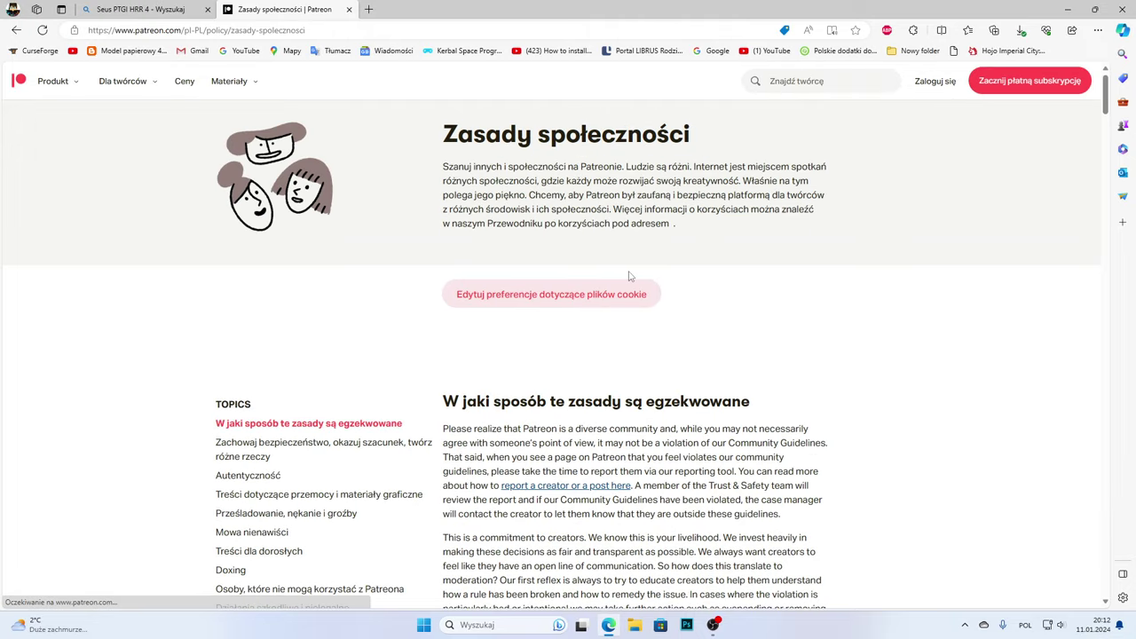
{"action": "scroll", "coordinate": [621, 266], "scroll_direction": "down", "scroll_amount": 10}
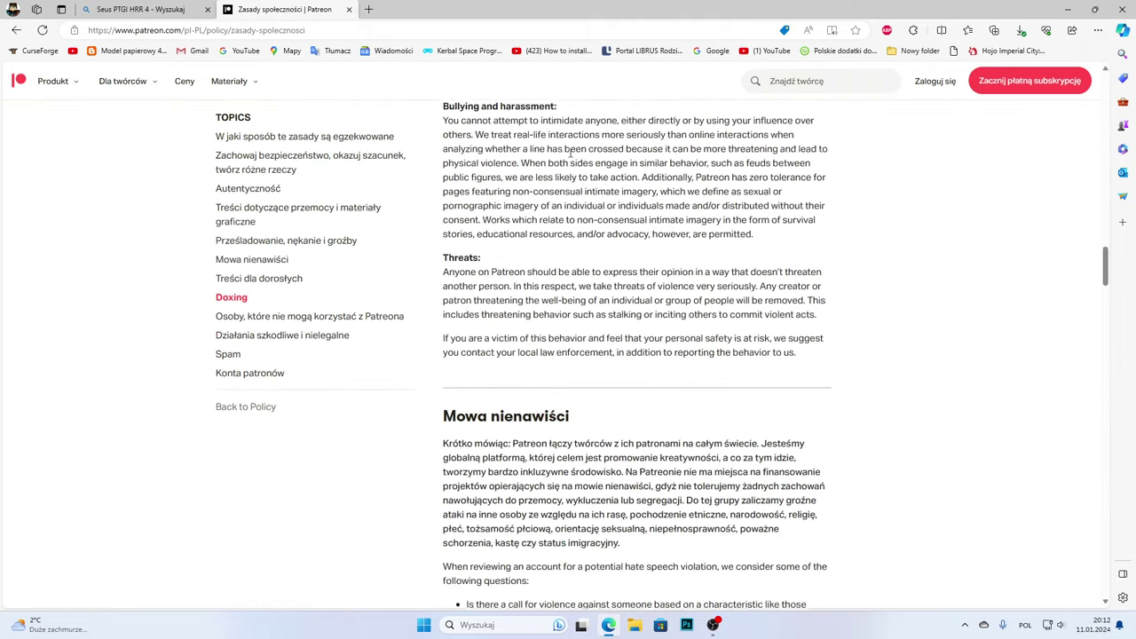
{"action": "scroll", "coordinate": [836, 228], "scroll_direction": "down", "scroll_amount": 15}
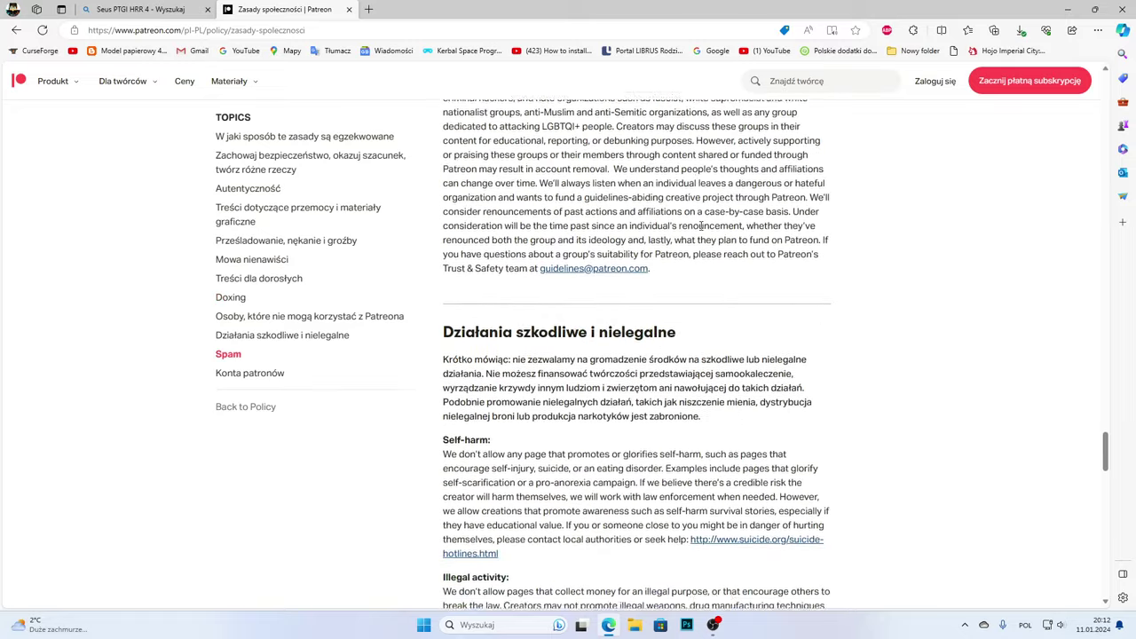
{"action": "scroll", "coordinate": [629, 305], "scroll_direction": "up", "scroll_amount": 2}
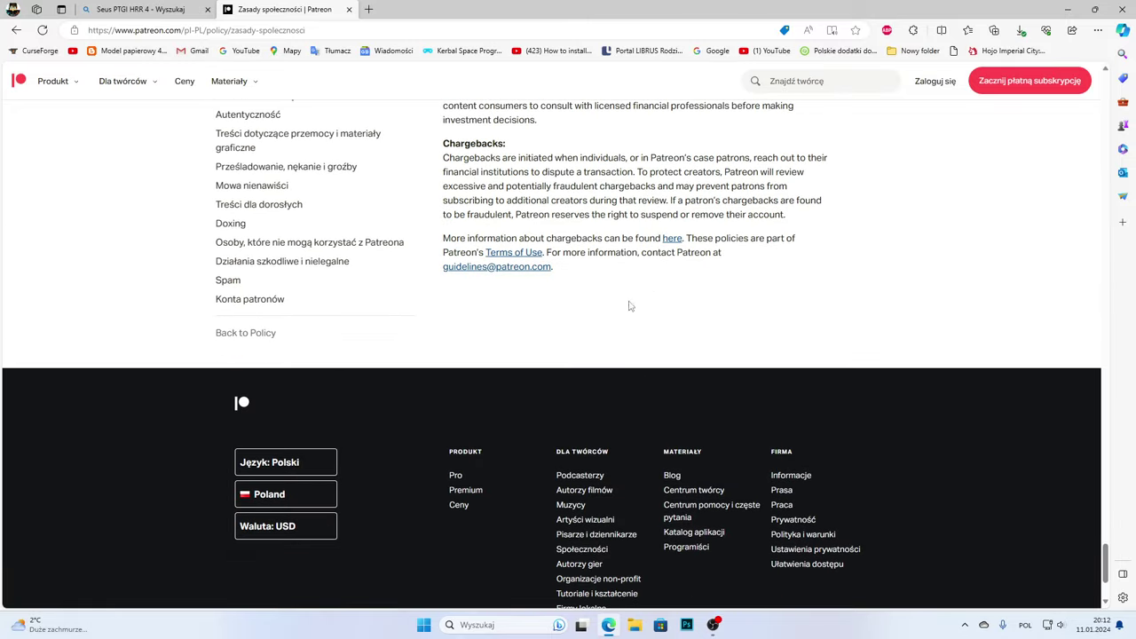
{"action": "scroll", "coordinate": [502, 277], "scroll_direction": "up", "scroll_amount": 3}
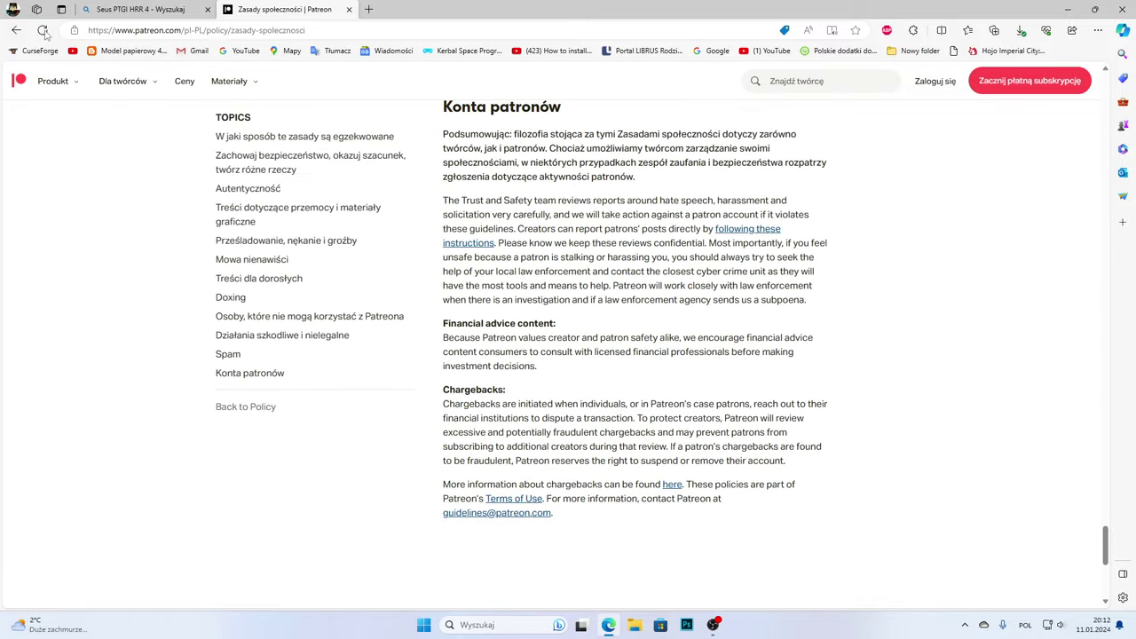
{"action": "left_click", "coordinate": [17, 30]}
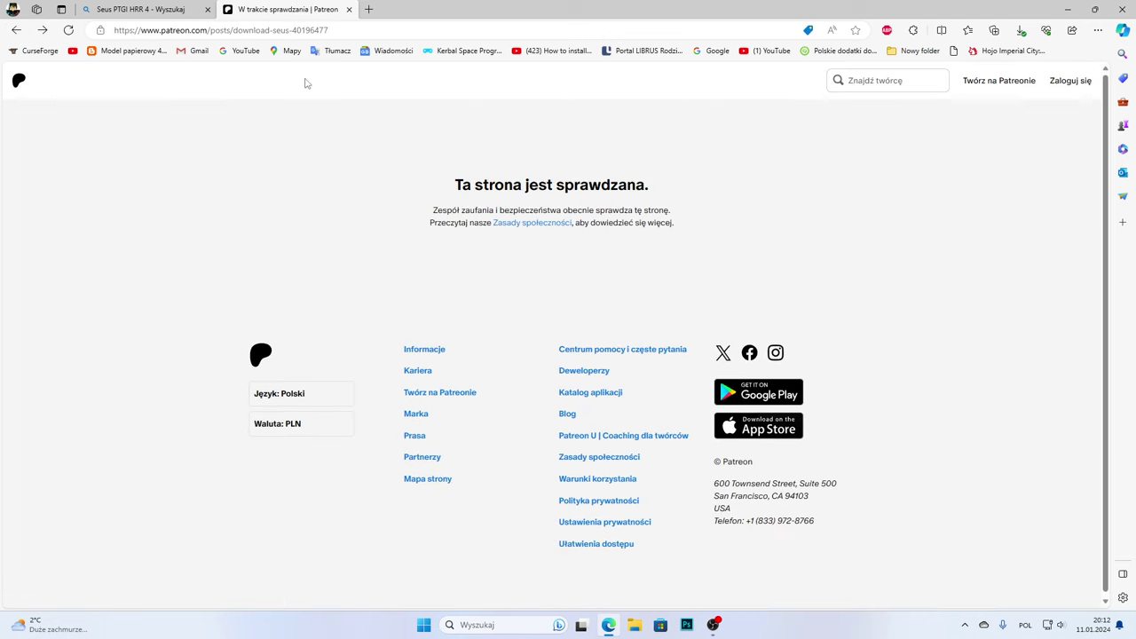
{"action": "left_click", "coordinate": [17, 30]}
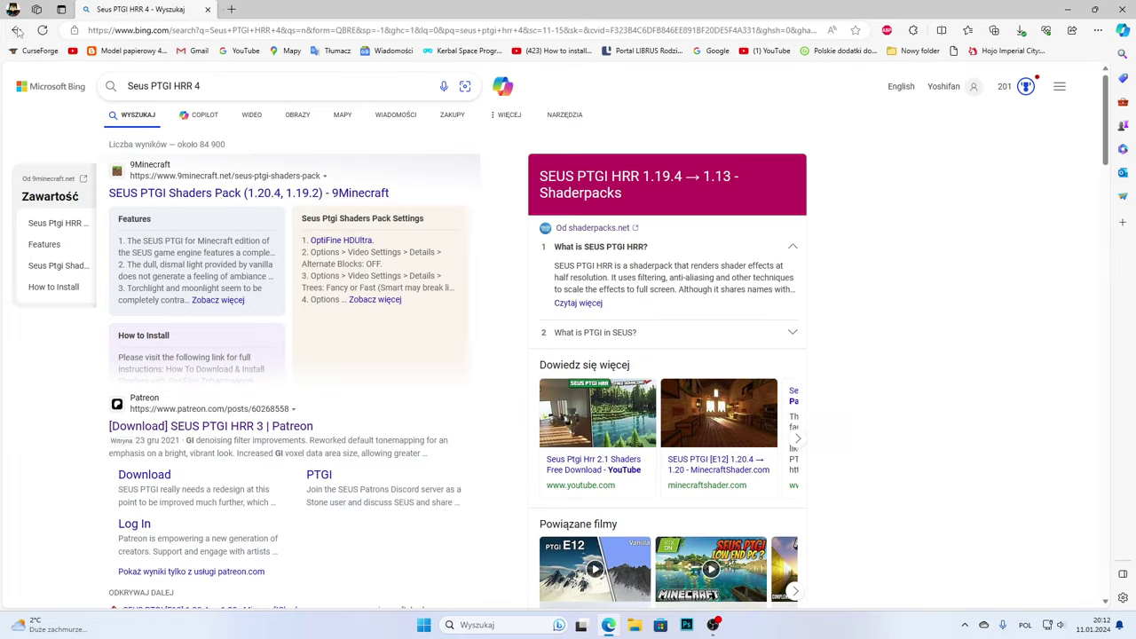
- Open the 9Minecraft result for the SEUS PTGI Shaders Pack (1.20.4, 1.19.2) and find its E and HRR download links
{"action": "left_click", "coordinate": [230, 195]}
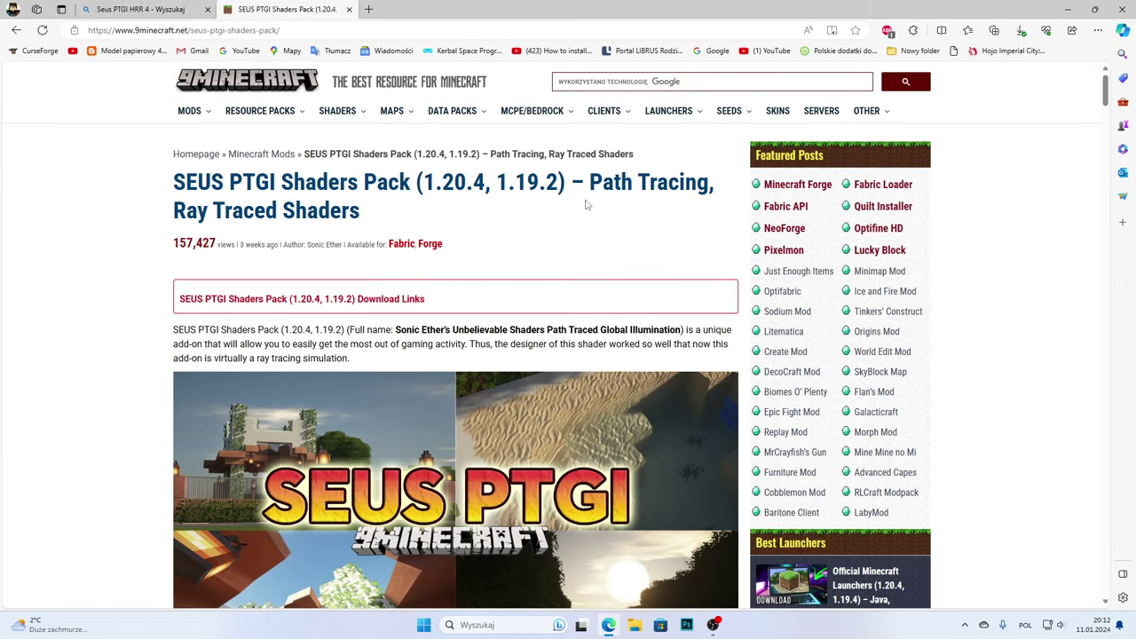
{"action": "left_click", "coordinate": [176, 10]}
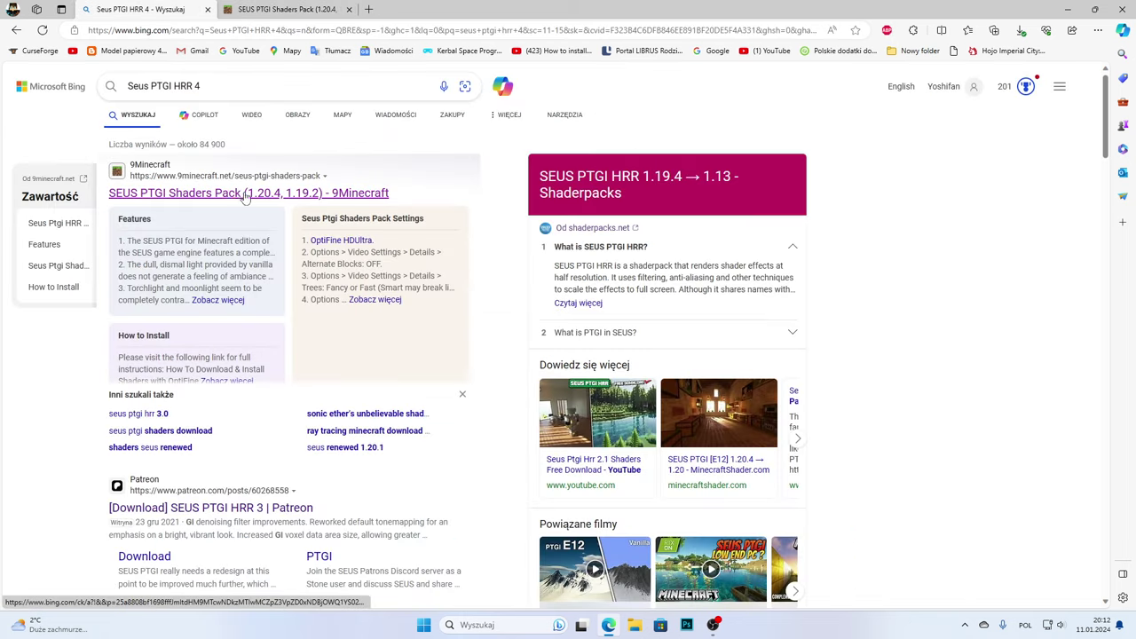
{"action": "left_click", "coordinate": [286, 9]}
{"action": "scroll", "coordinate": [669, 257], "scroll_direction": "down", "scroll_amount": 10}
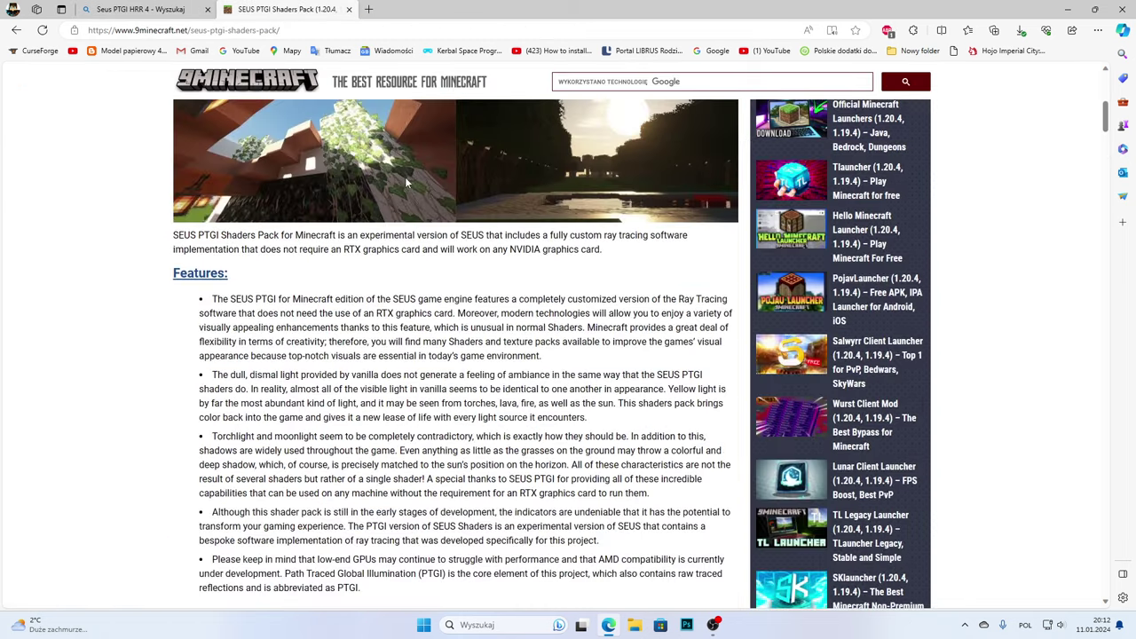
{"action": "scroll", "coordinate": [670, 258], "scroll_direction": "down", "scroll_amount": 15}
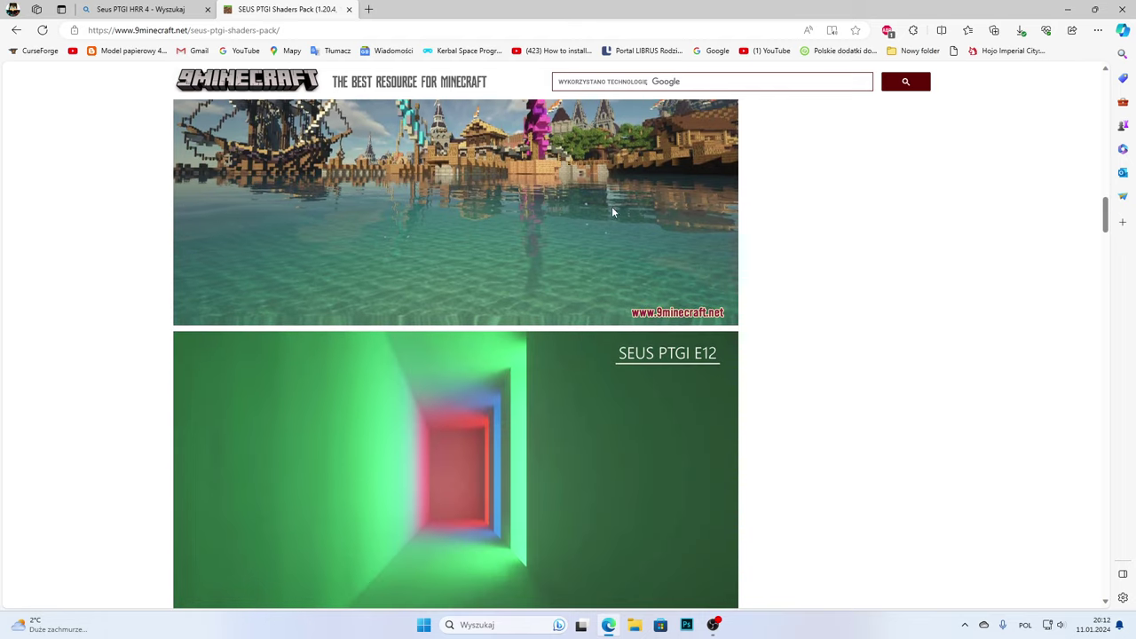
{"action": "scroll", "coordinate": [523, 221], "scroll_direction": "down", "scroll_amount": 5}
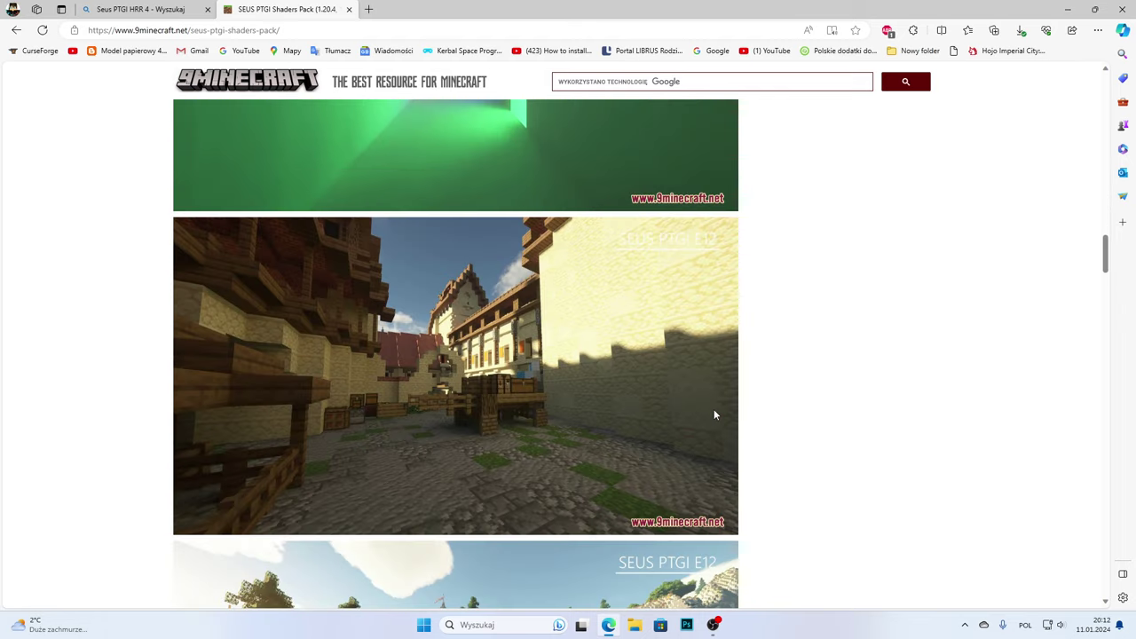
{"action": "scroll", "coordinate": [506, 265], "scroll_direction": "down", "scroll_amount": 10}
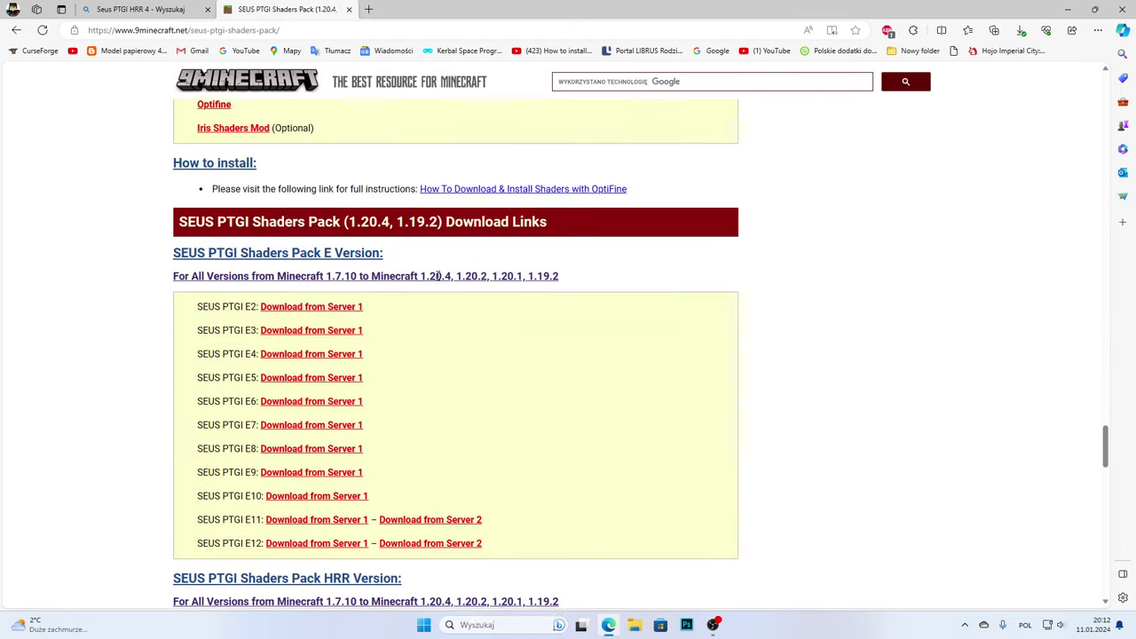
{"action": "scroll", "coordinate": [414, 287], "scroll_direction": "up", "scroll_amount": 1}
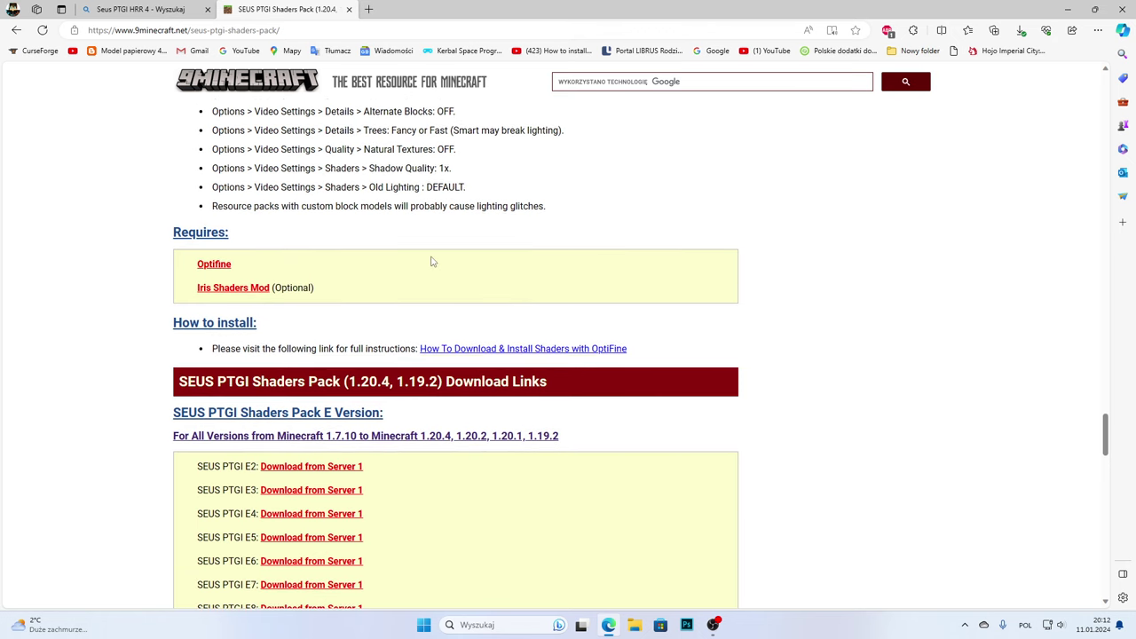
{"action": "scroll", "coordinate": [418, 274], "scroll_direction": "down", "scroll_amount": 2}
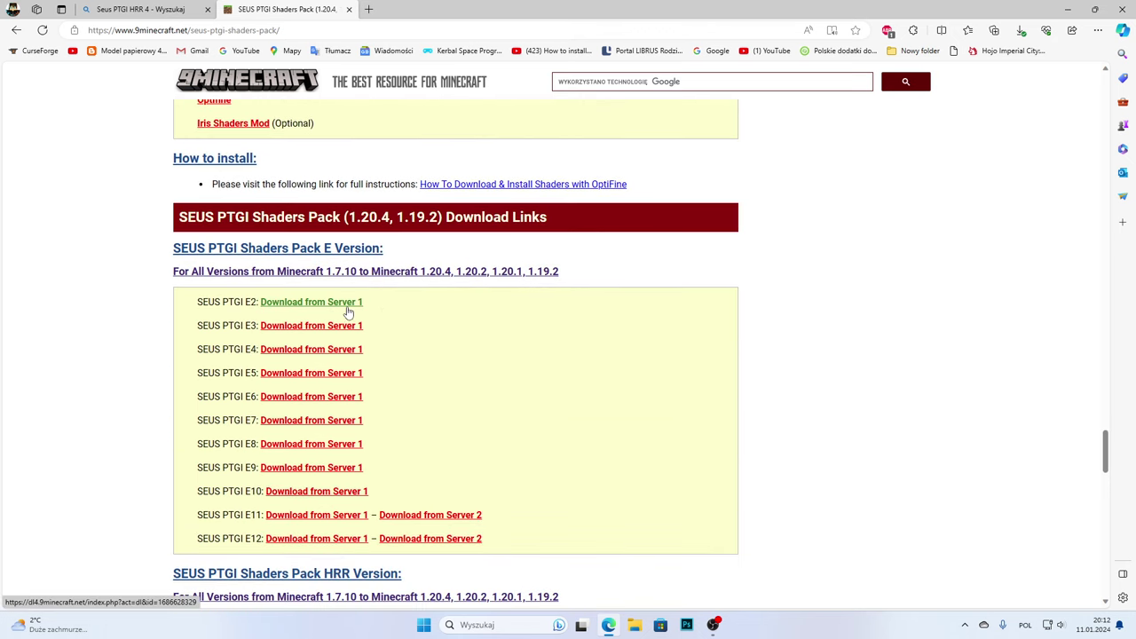
{"action": "scroll", "coordinate": [344, 306], "scroll_direction": "down", "scroll_amount": 4}
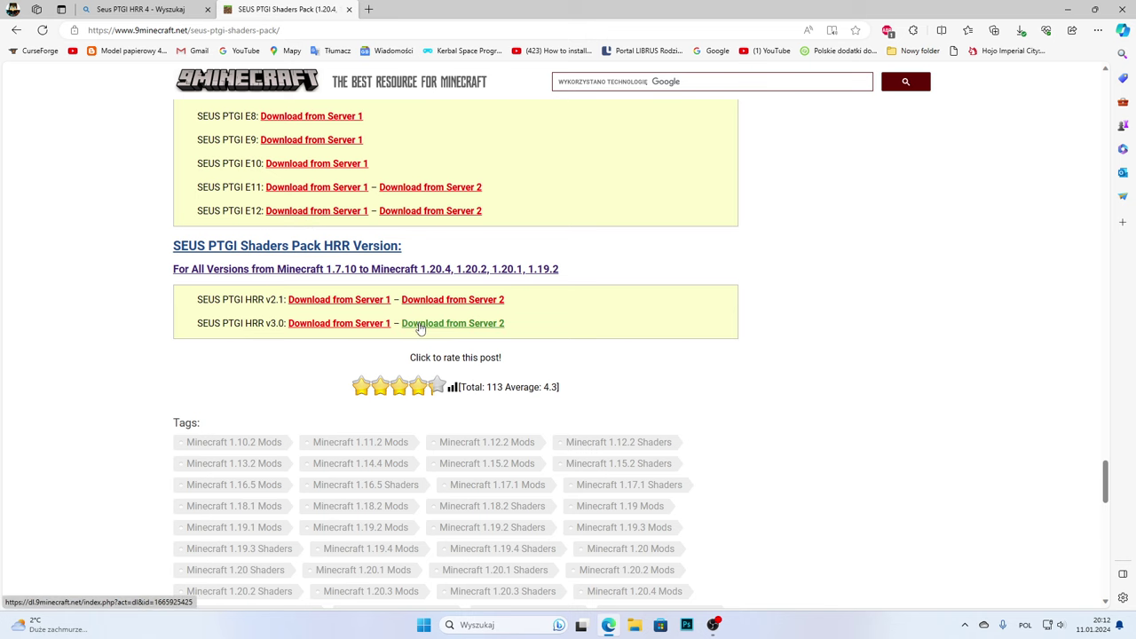
- Browse the SEUS PTGI E12 preview images on the page and return to the download links
{"action": "scroll", "coordinate": [552, 345], "scroll_direction": "up", "scroll_amount": 20}
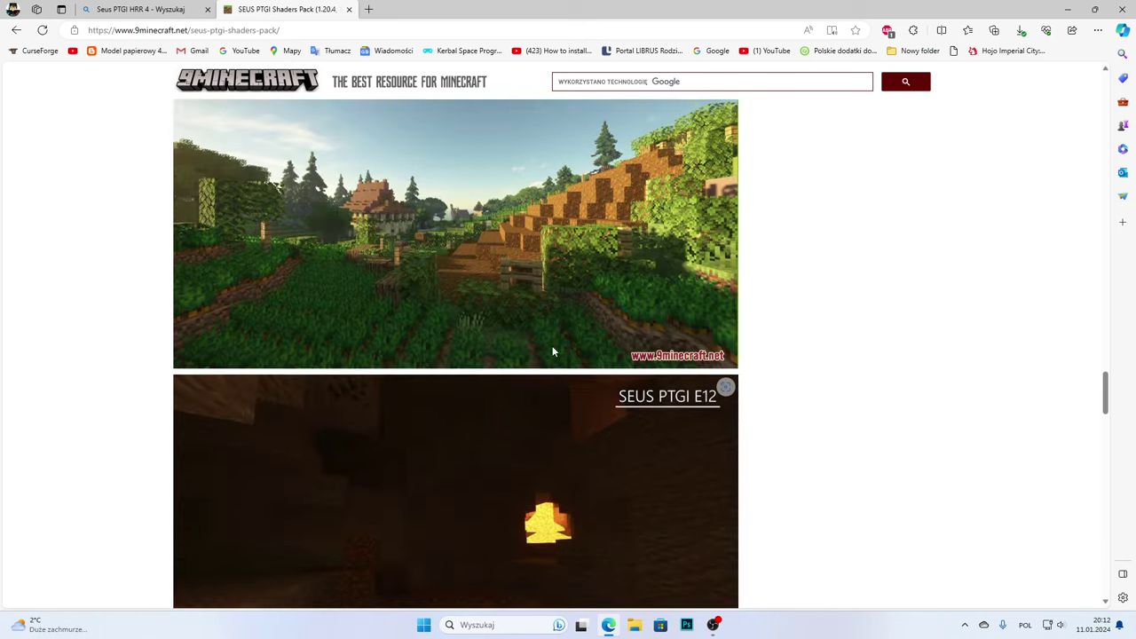
{"action": "scroll", "coordinate": [572, 351], "scroll_direction": "up", "scroll_amount": 6}
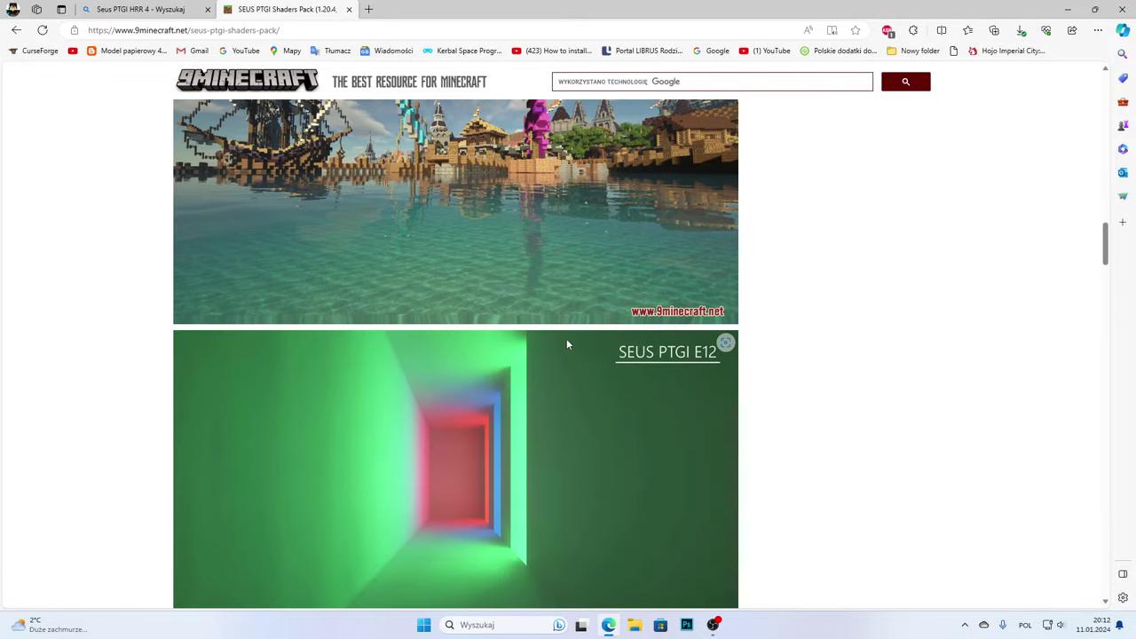
{"action": "scroll", "coordinate": [612, 320], "scroll_direction": "down", "scroll_amount": 2}
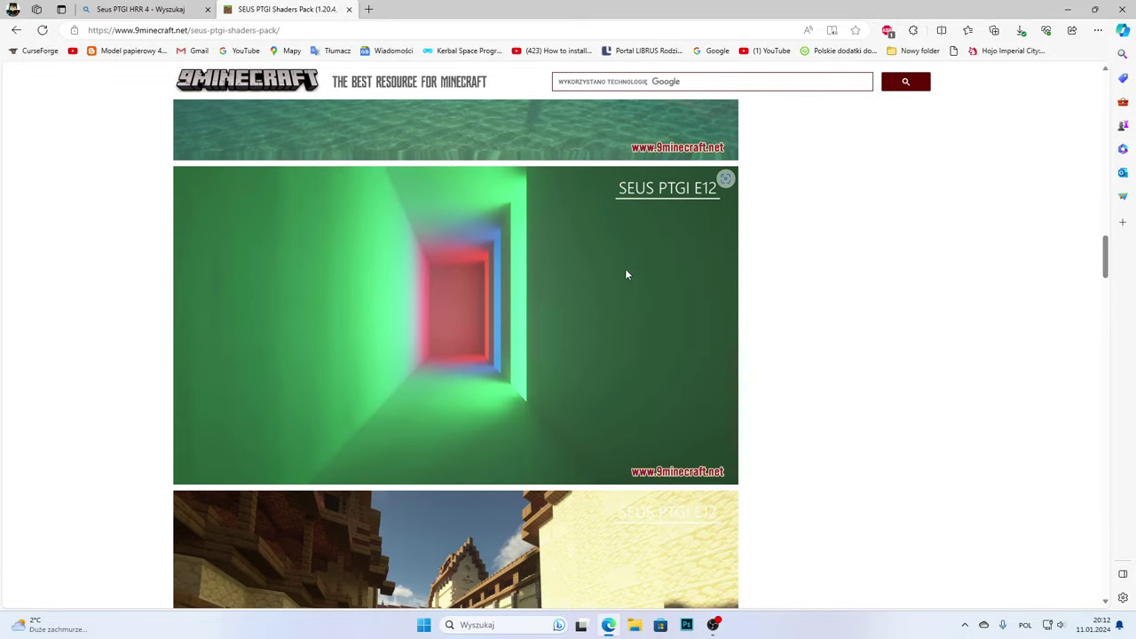
{"action": "scroll", "coordinate": [550, 284], "scroll_direction": "down", "scroll_amount": 20}
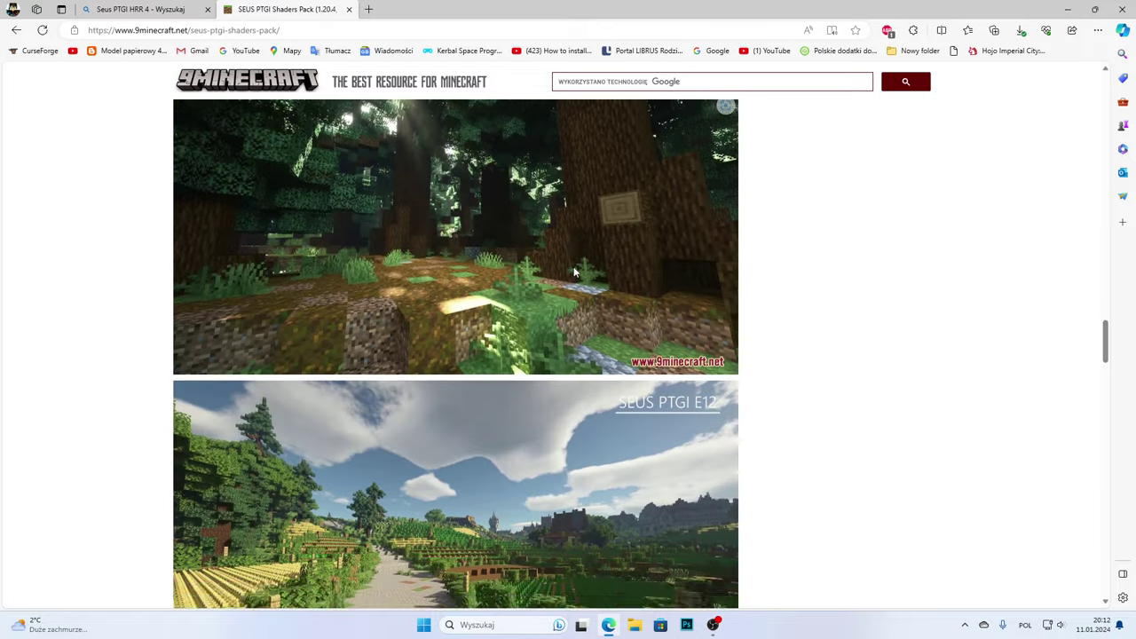
{"action": "scroll", "coordinate": [420, 294], "scroll_direction": "down", "scroll_amount": 2}
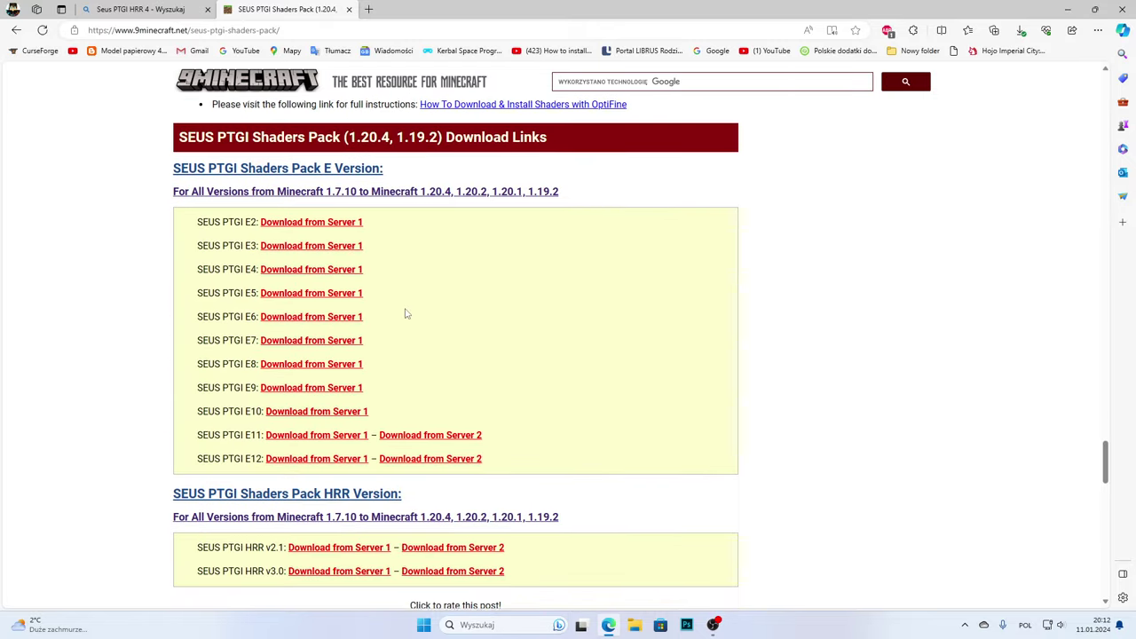
- Start the SEUS PTGI E12 download from Server 2, requesting the file SEUS-PTGI-E12.zip
{"action": "left_click", "coordinate": [459, 460]}
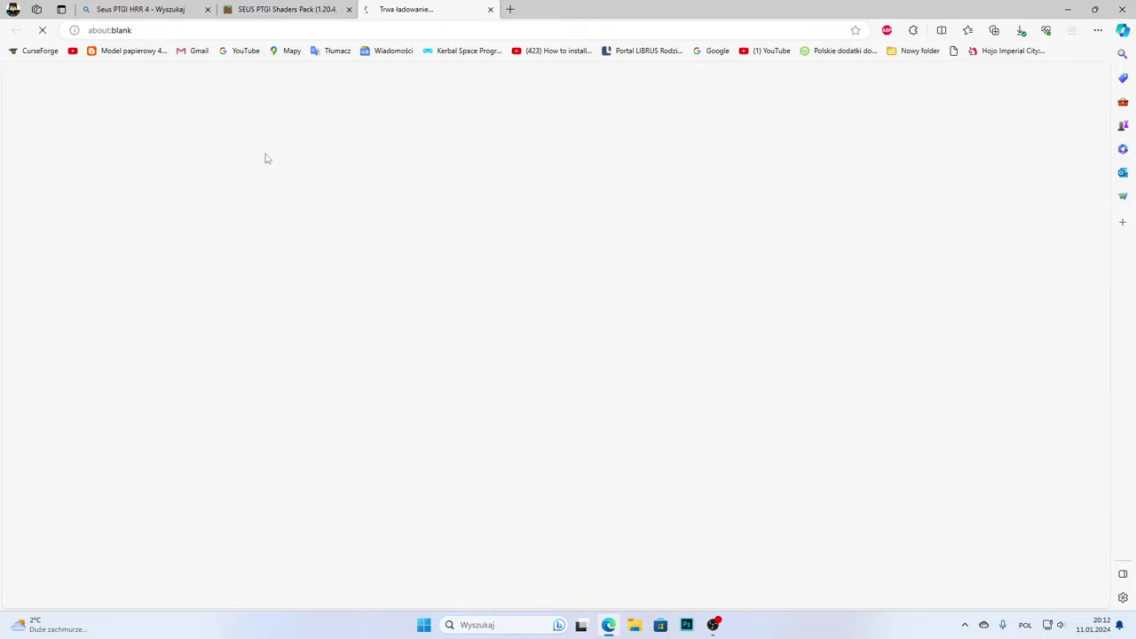
{"action": "left_click", "coordinate": [293, 12]}
{"action": "left_click", "coordinate": [391, 7]}
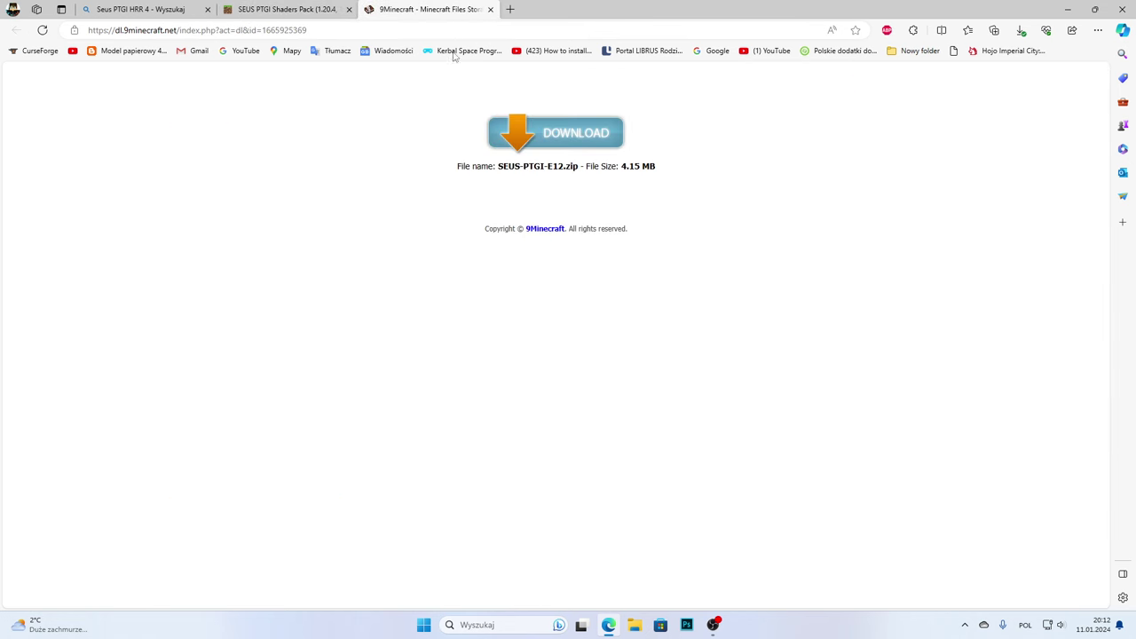
{"action": "left_click", "coordinate": [530, 133]}
- Return to the shader pack page and start the SEUS PTGI HRR v3.0 download (SEUS-PTGI-HRR-v3.0.zip) from Server 2
{"action": "left_click", "coordinate": [281, 7]}
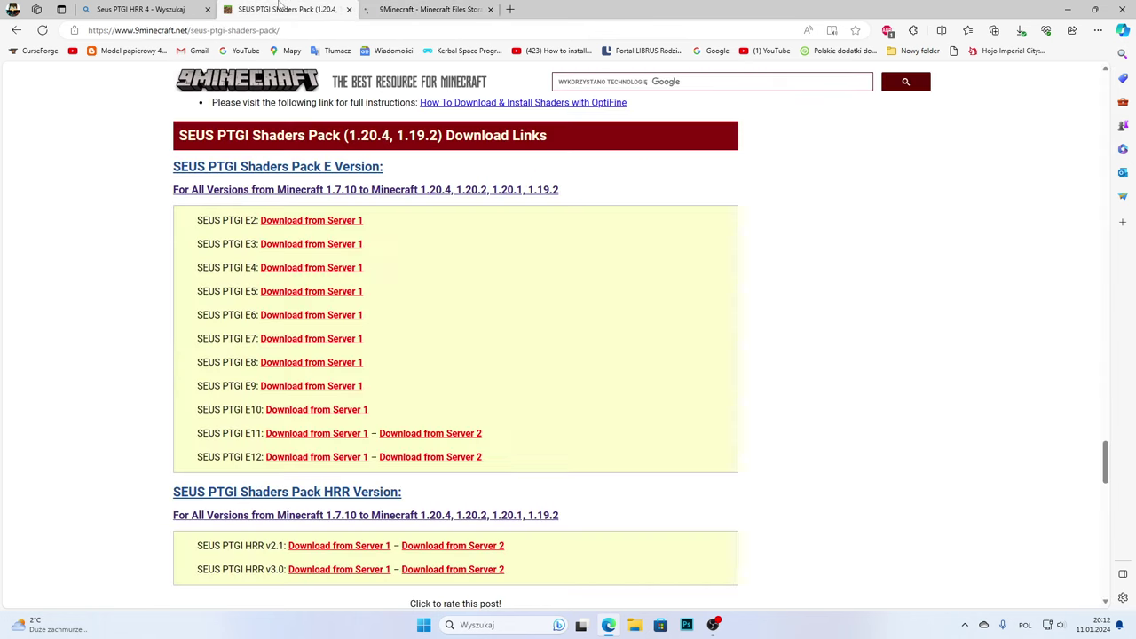
{"action": "scroll", "coordinate": [400, 231], "scroll_direction": "down", "scroll_amount": 2}
{"action": "left_click", "coordinate": [441, 409]}
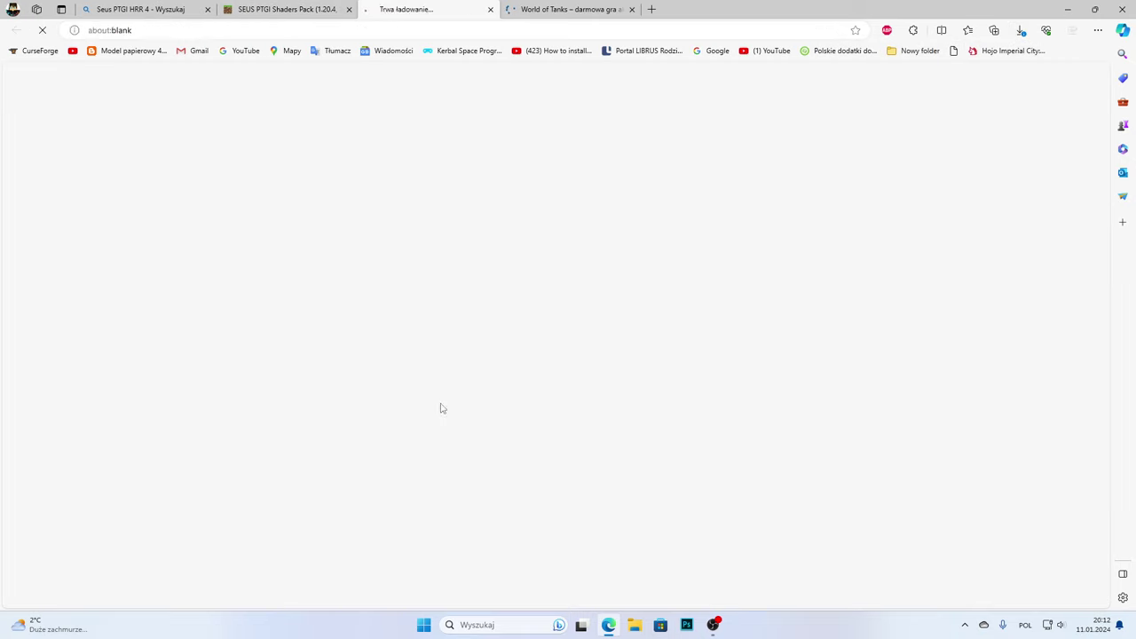
{"action": "left_click", "coordinate": [342, 7]}
{"action": "left_click", "coordinate": [426, 8]}
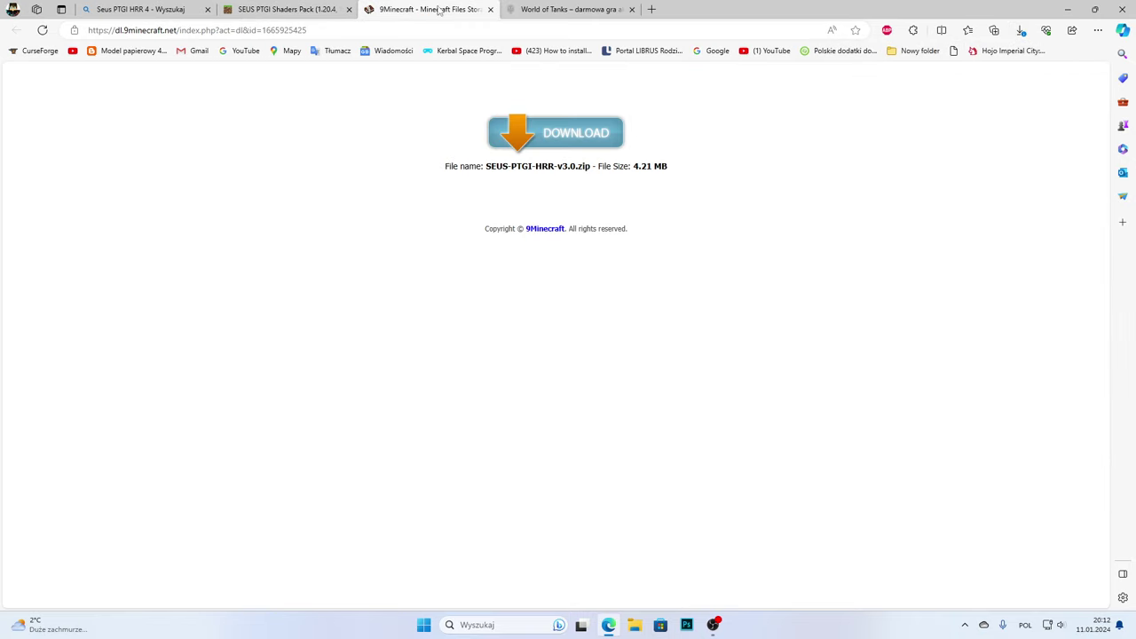
{"action": "left_click", "coordinate": [560, 135]}
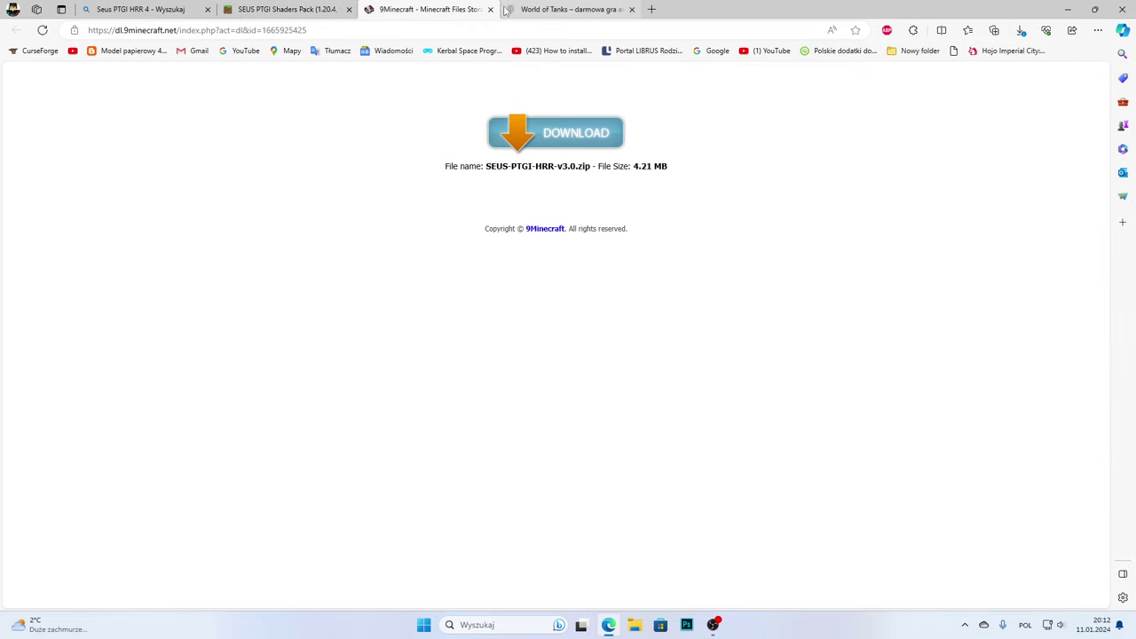
- Close the file download tab and the World of Tanks advertising tab, and open the browser's downloads list
{"action": "left_click", "coordinate": [490, 9]}
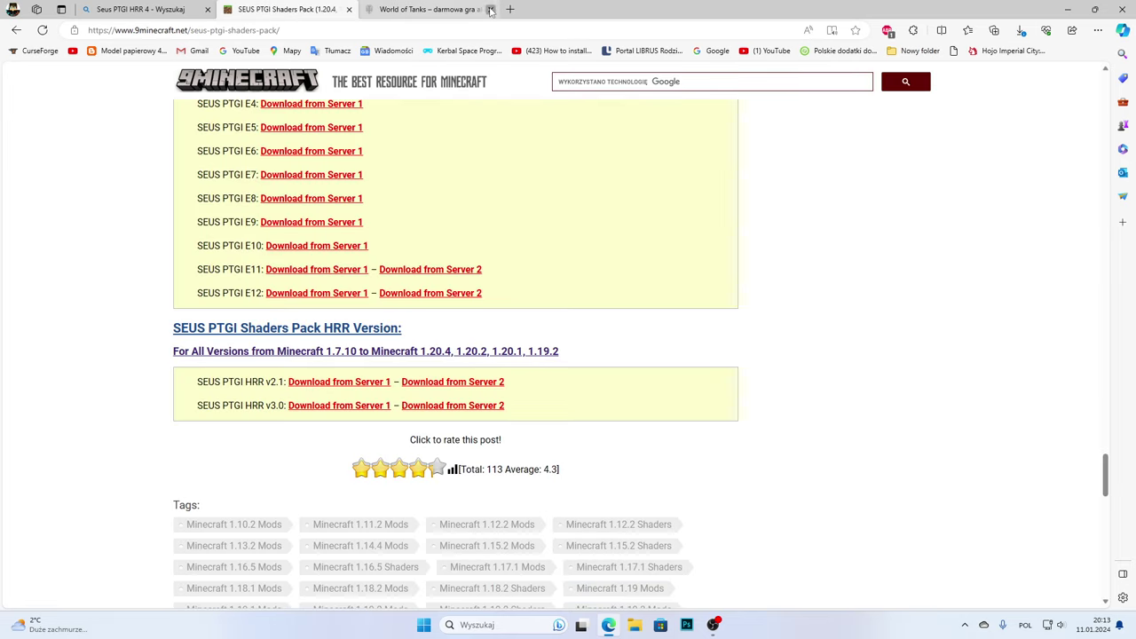
{"action": "left_click", "coordinate": [490, 8]}
{"action": "left_click", "coordinate": [1019, 31]}
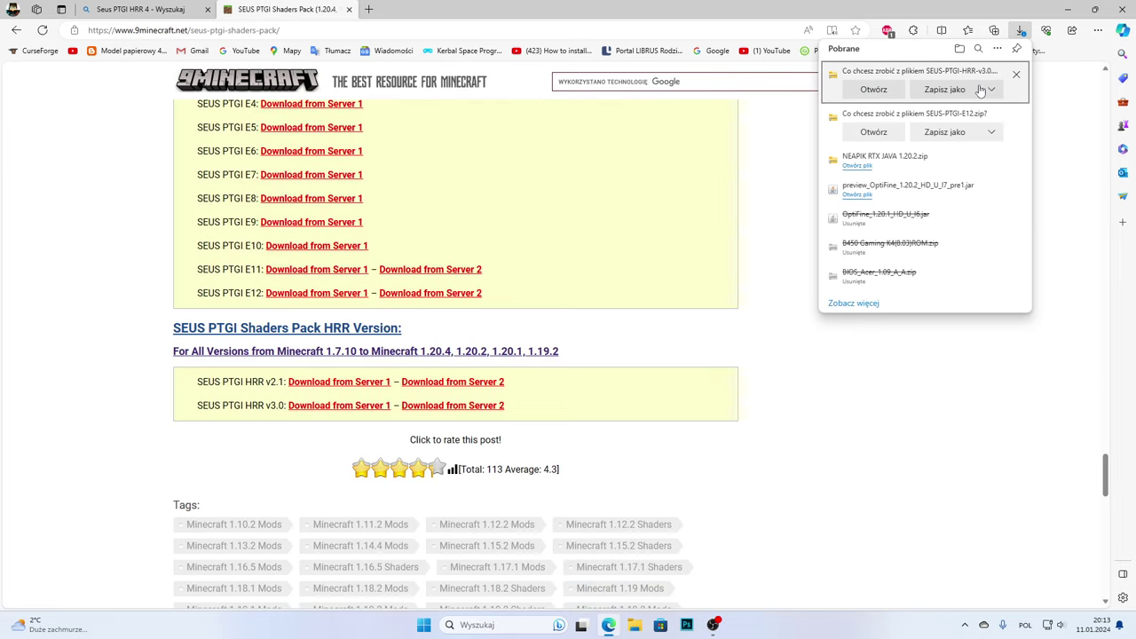
- Save the pending SEUS-PTGI-HRR-v3.0.zip and SEUS-PTGI-E12.zip downloads, and close the shader page and the browser
{"action": "left_click", "coordinate": [979, 110]}
{"action": "left_click", "coordinate": [991, 119]}
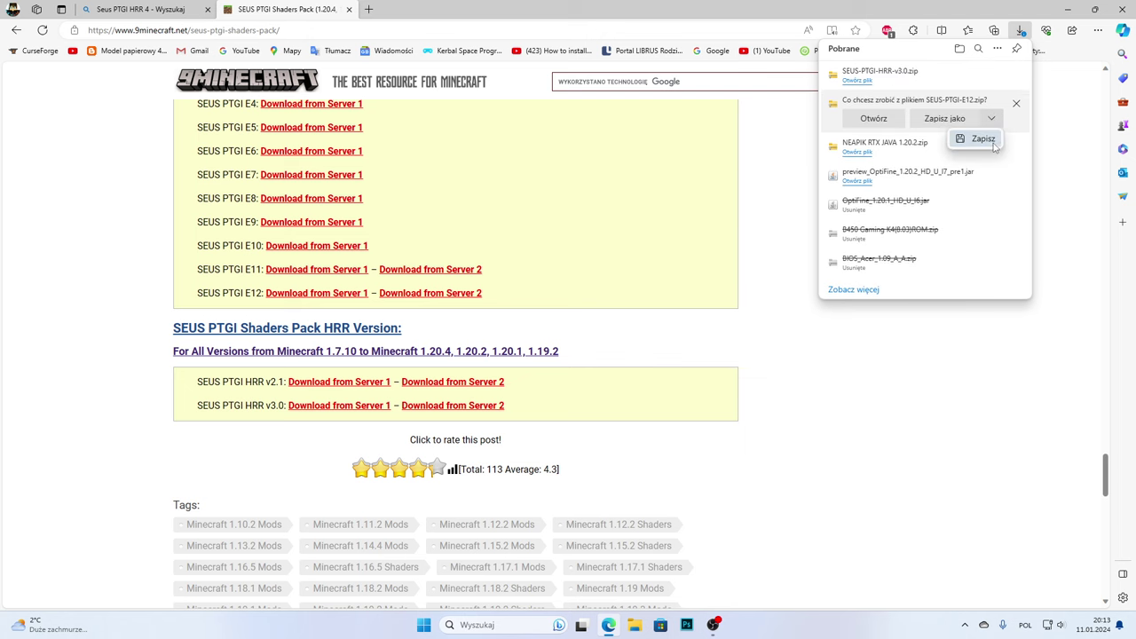
{"action": "left_click", "coordinate": [979, 142]}
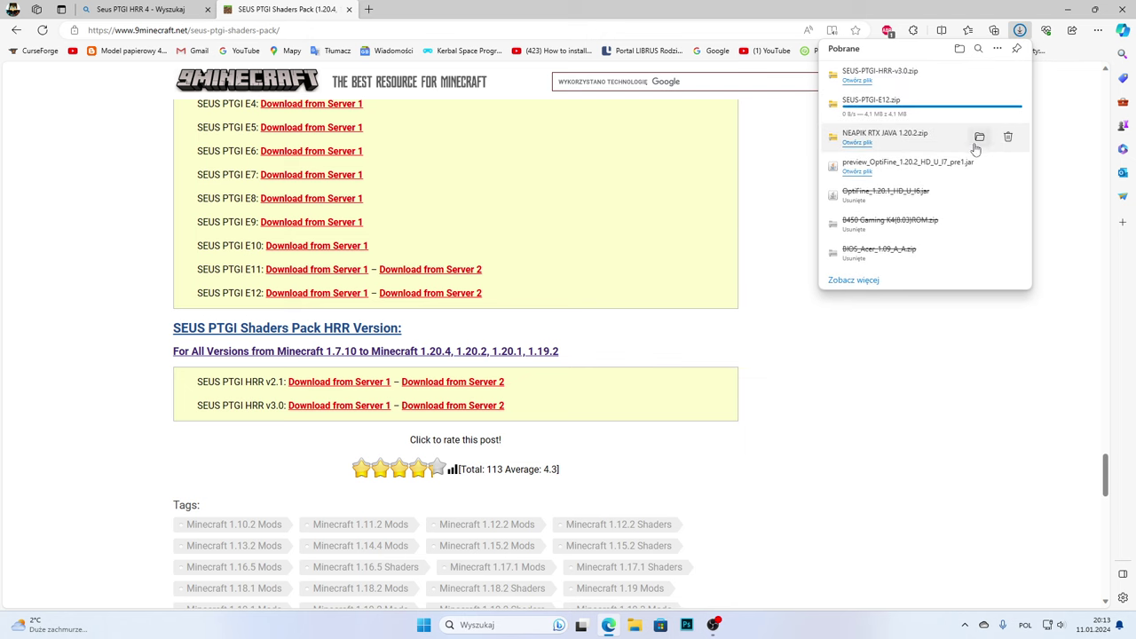
{"action": "left_click", "coordinate": [349, 9]}
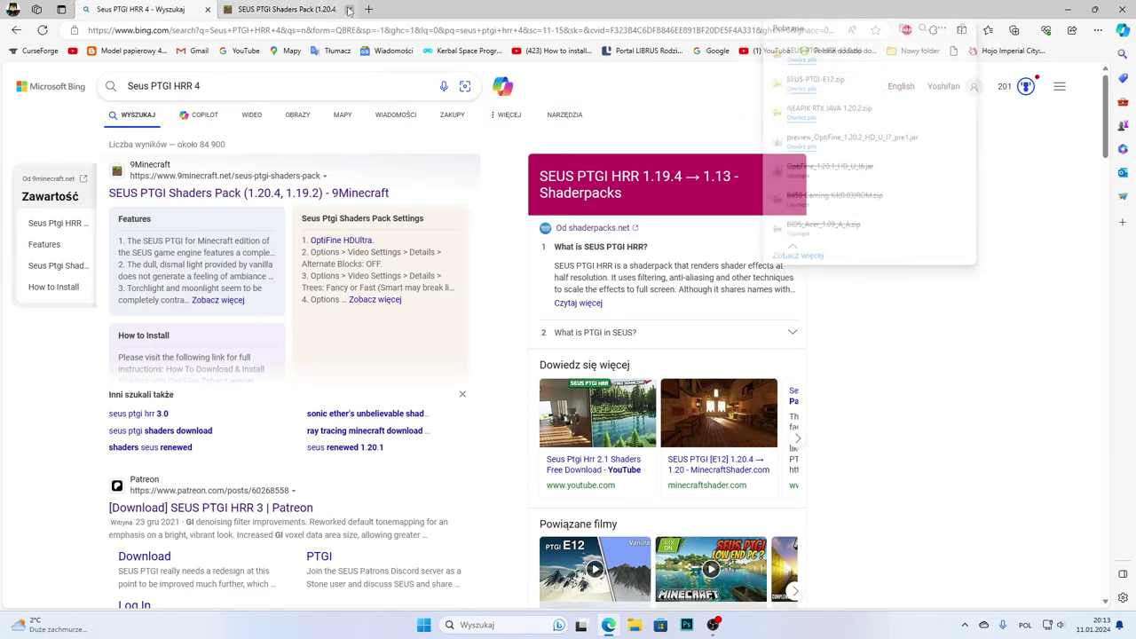
{"action": "left_click", "coordinate": [1111, 7]}
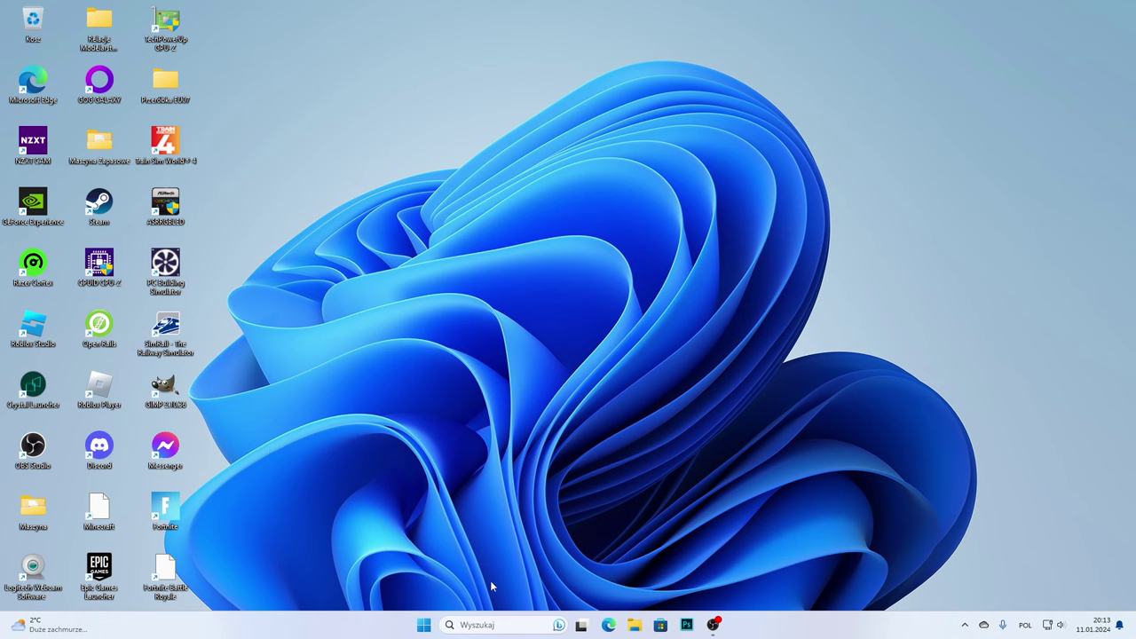
- Find and launch Crystal Launcher through the system search, and open a File Explorer window
{"action": "left_click", "coordinate": [480, 625]}
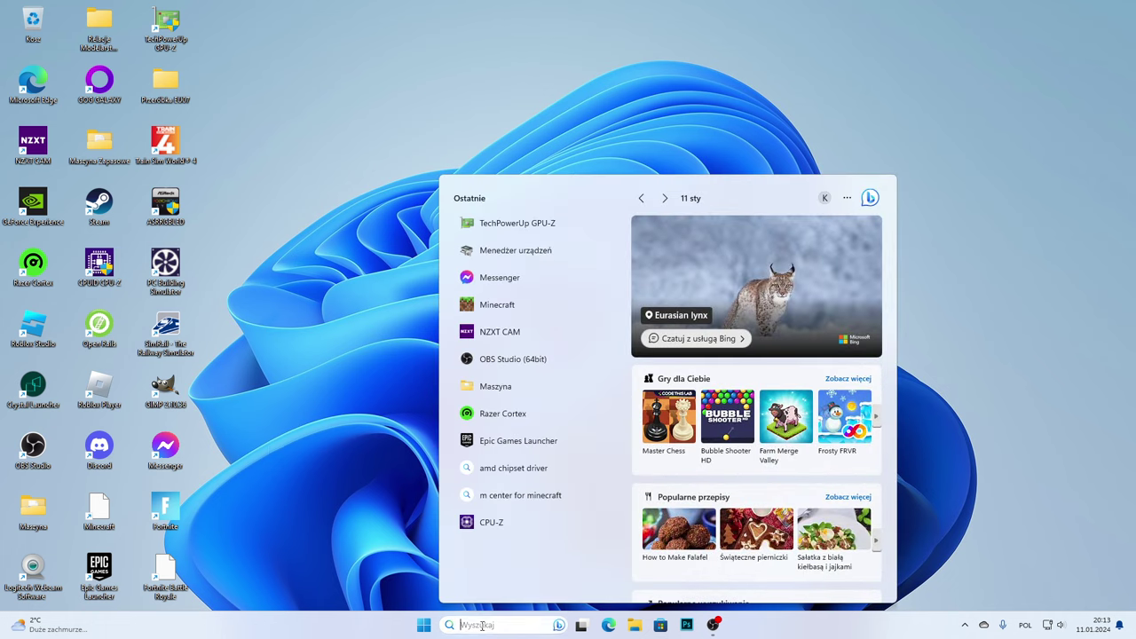
{"action": "type", "text": "crystal Launcher"}
{"action": "left_click", "coordinate": [533, 269]}
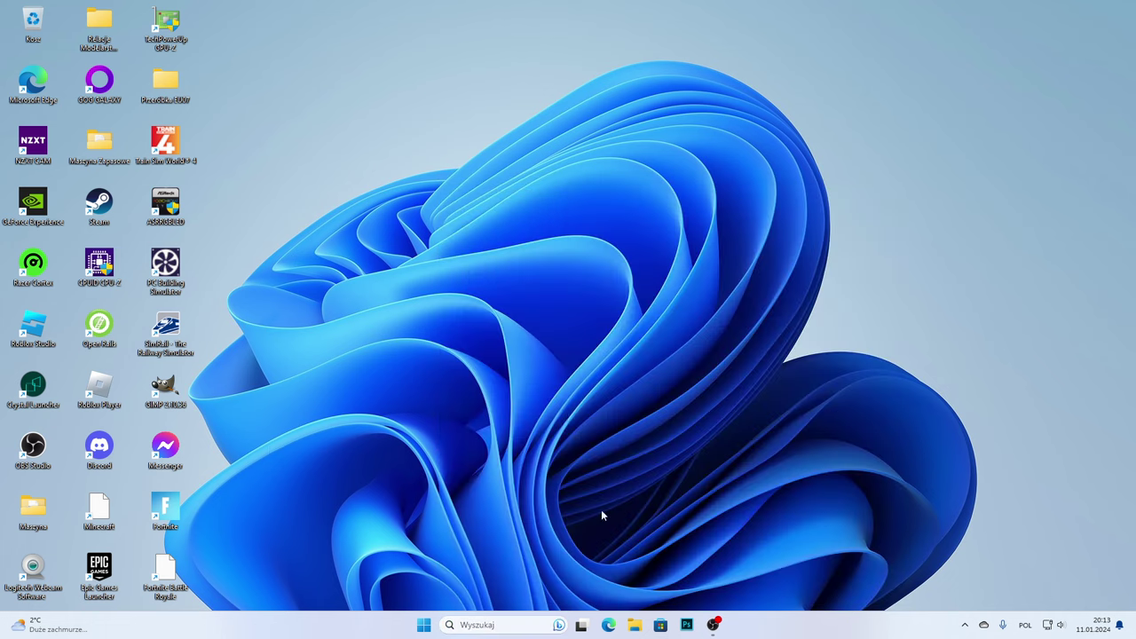
{"action": "left_click", "coordinate": [641, 627]}
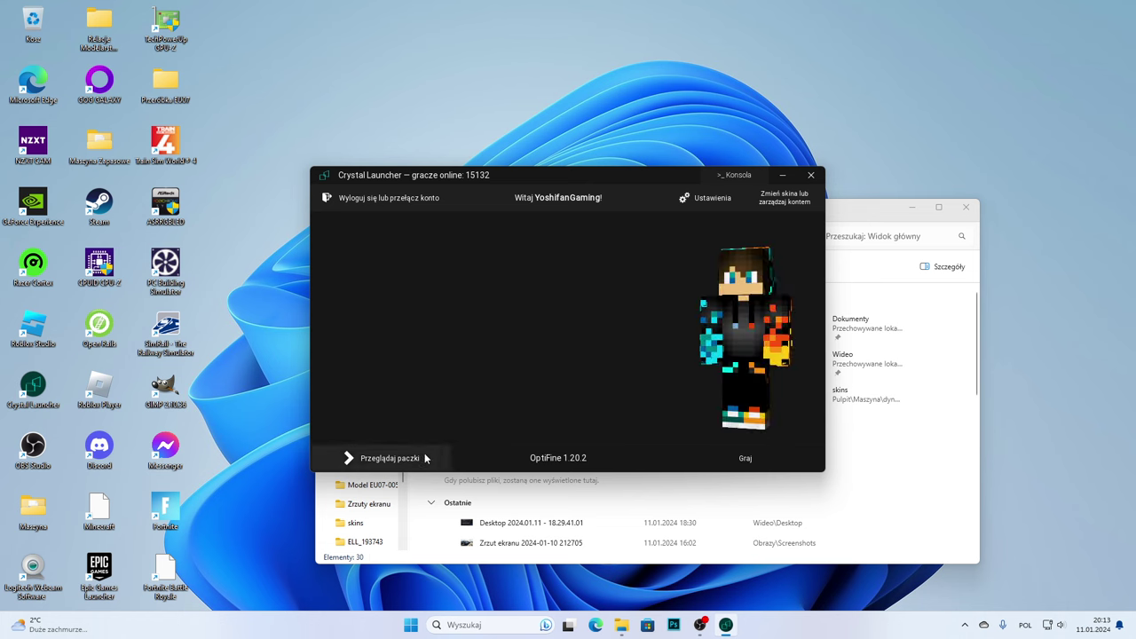
- Open the pack folder of the OptiFine 1.20.2 pack from Crystal Launcher's pack browser and minimize the launcher
{"action": "left_click", "coordinate": [415, 457]}
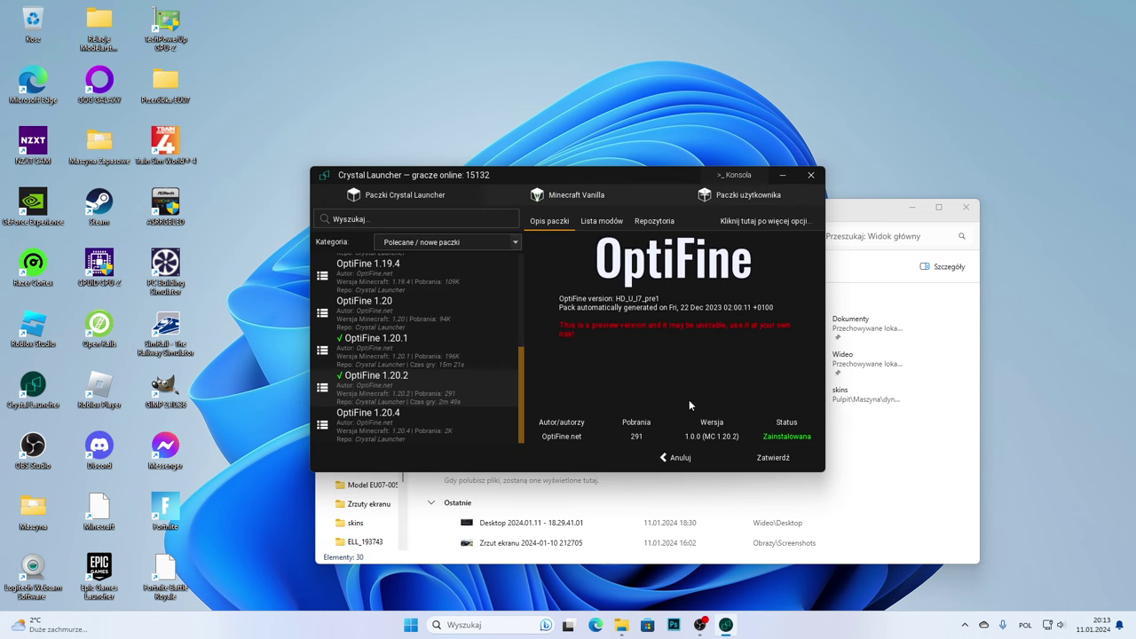
{"action": "left_click", "coordinate": [742, 222]}
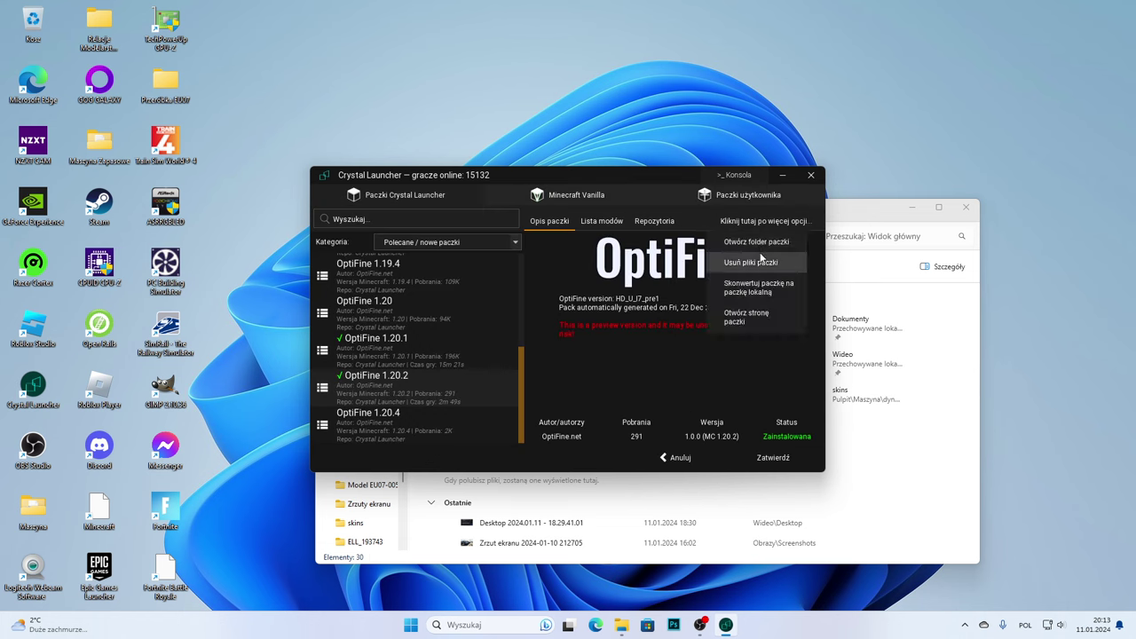
{"action": "left_click", "coordinate": [779, 241]}
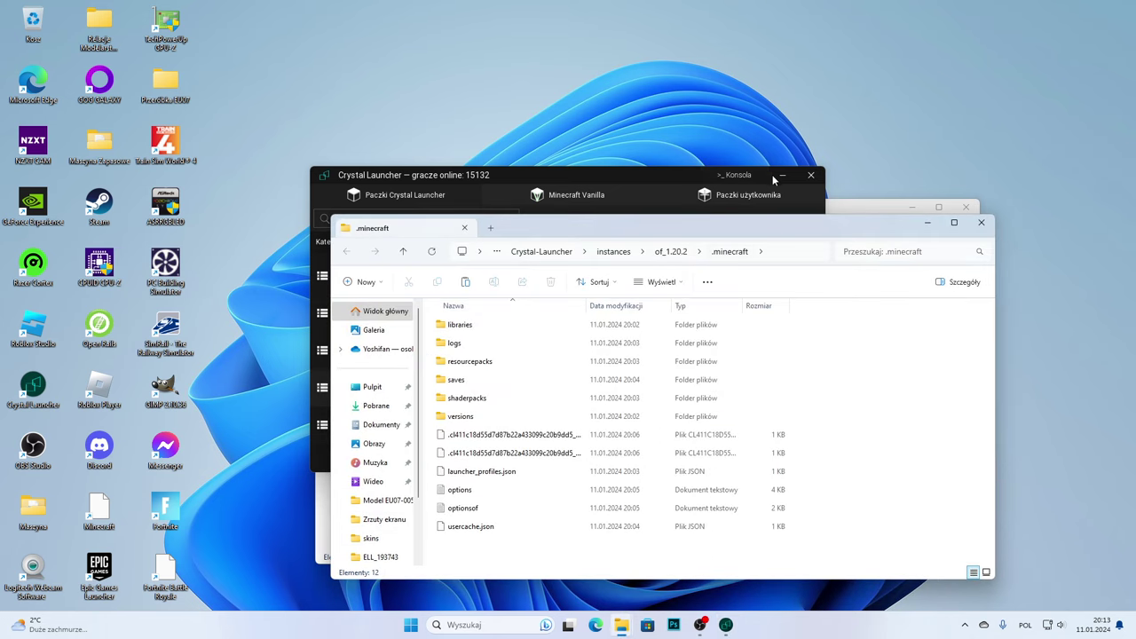
{"action": "left_click", "coordinate": [783, 176]}
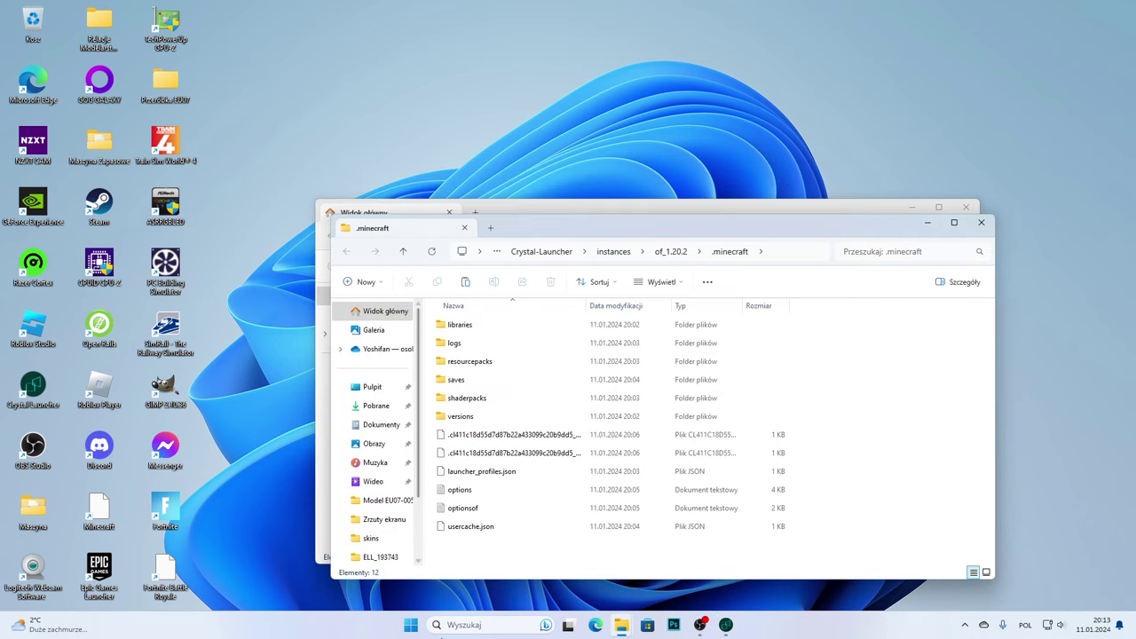
- Examine the default .minecraft folder reached through %appdata%, and close that window
{"action": "left_click", "coordinate": [460, 625]}
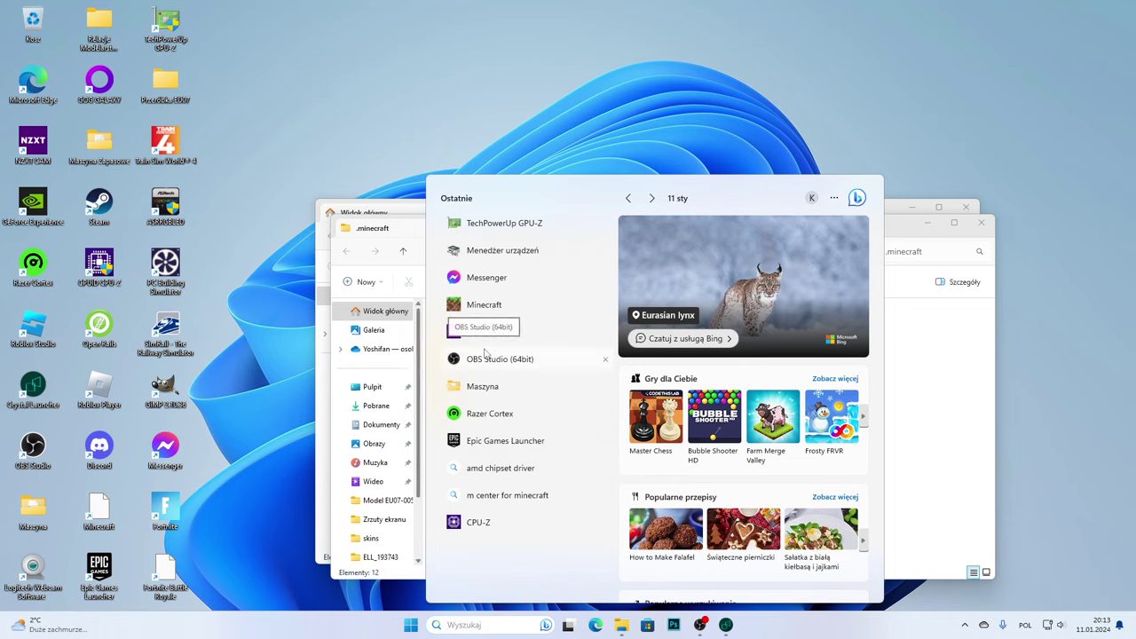
{"action": "type", "text": "%a"}
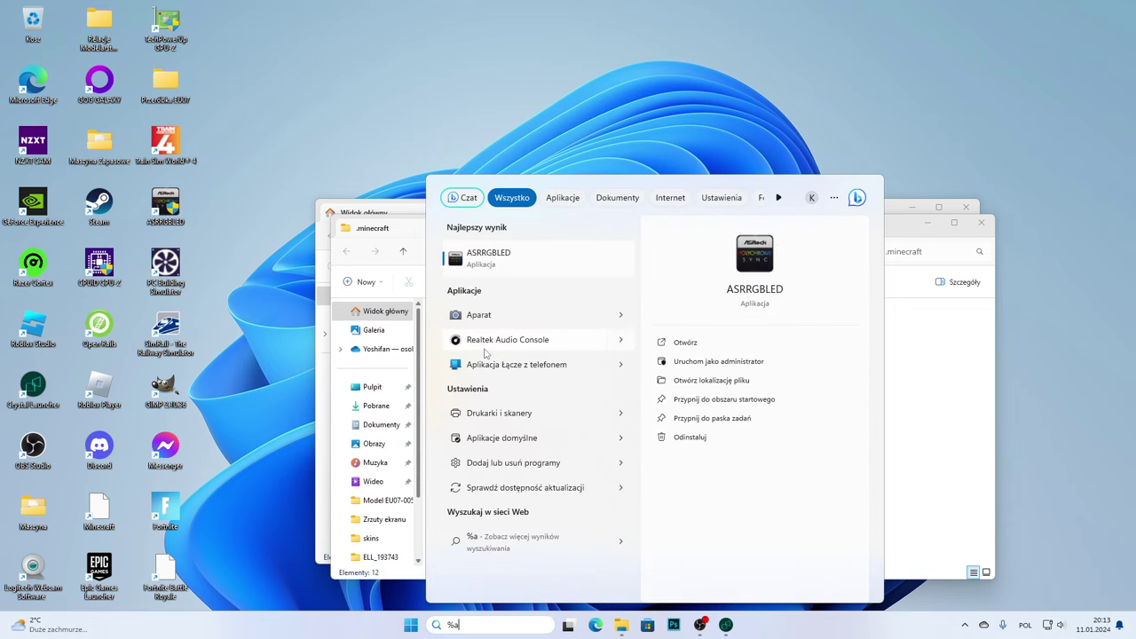
{"action": "type", "text": "ppdata%"}
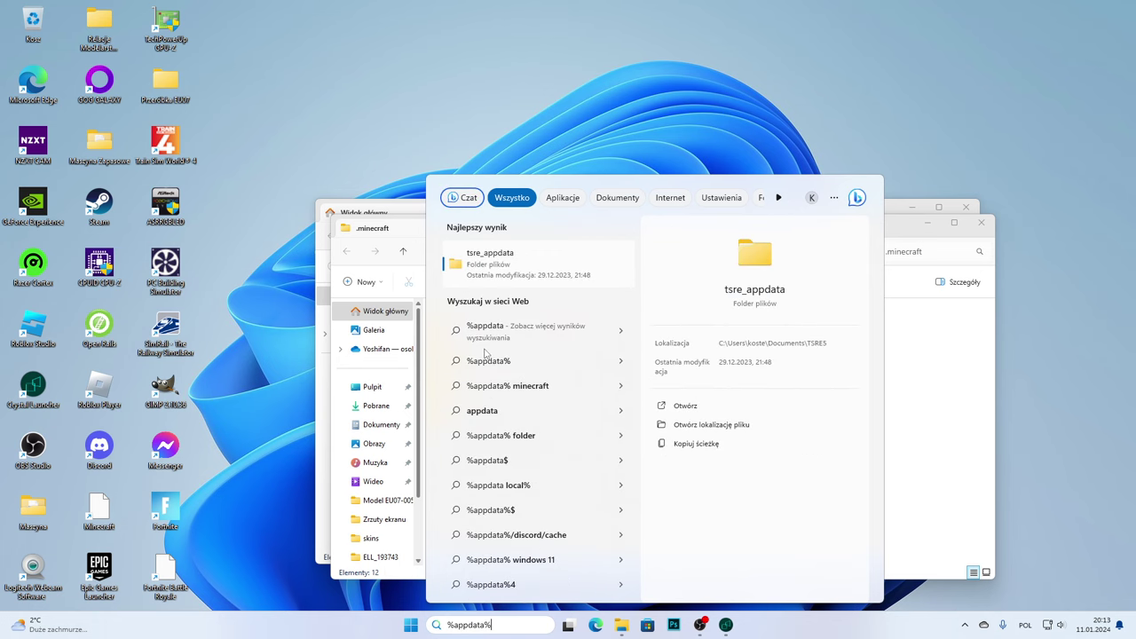
{"action": "key", "text": "Return"}
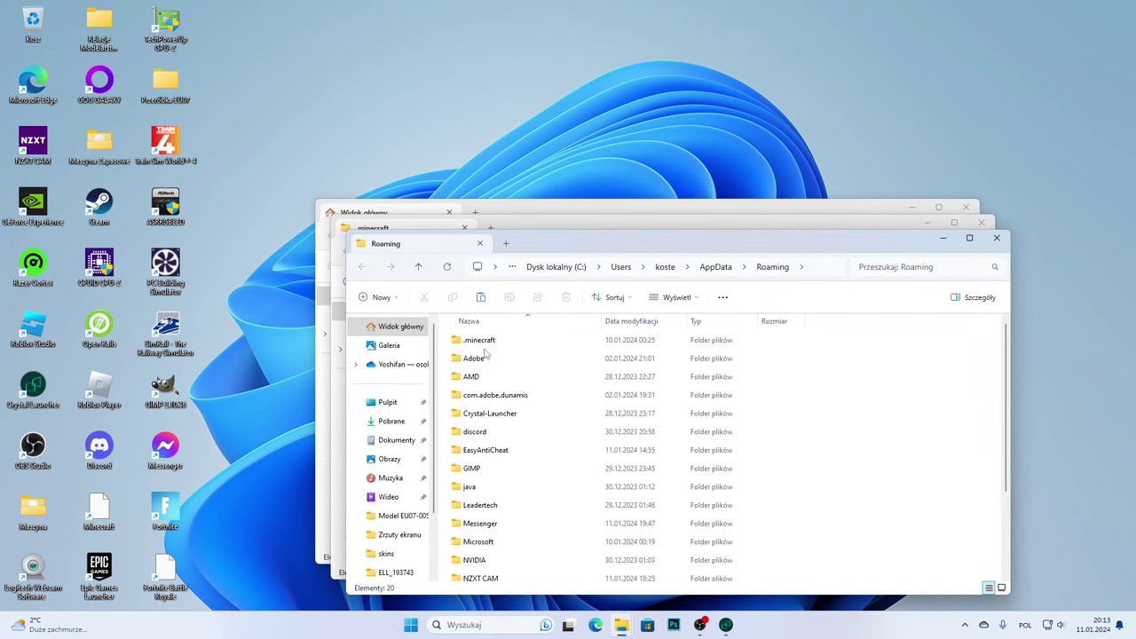
{"action": "double_click", "coordinate": [510, 340]}
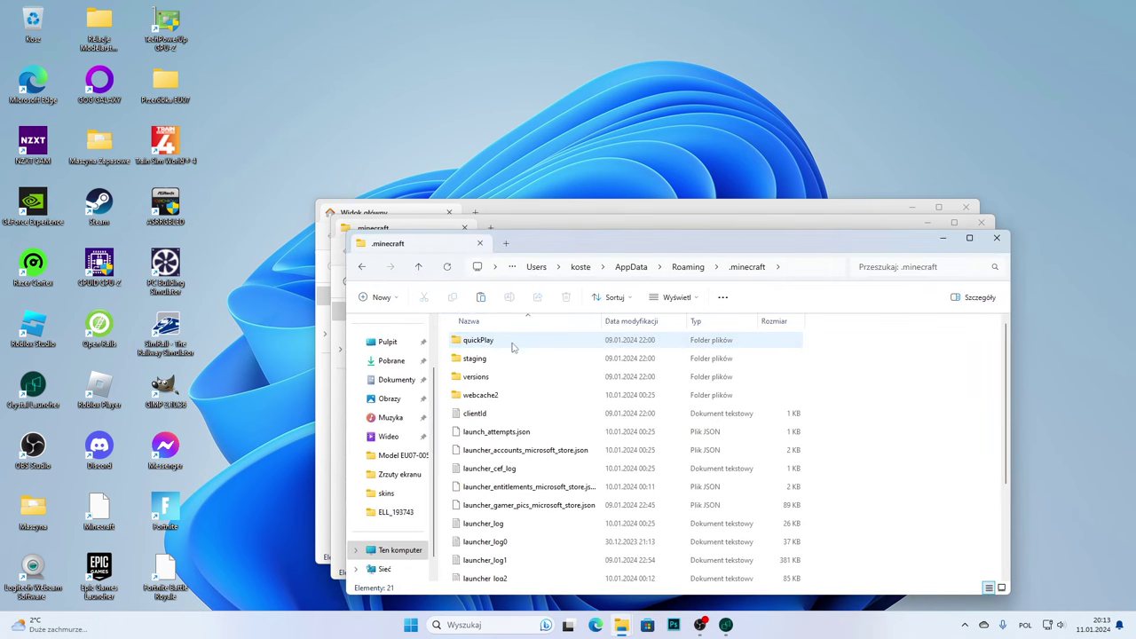
{"action": "scroll", "coordinate": [532, 373], "scroll_direction": "down", "scroll_amount": 3}
{"action": "scroll", "coordinate": [811, 376], "scroll_direction": "up", "scroll_amount": 3}
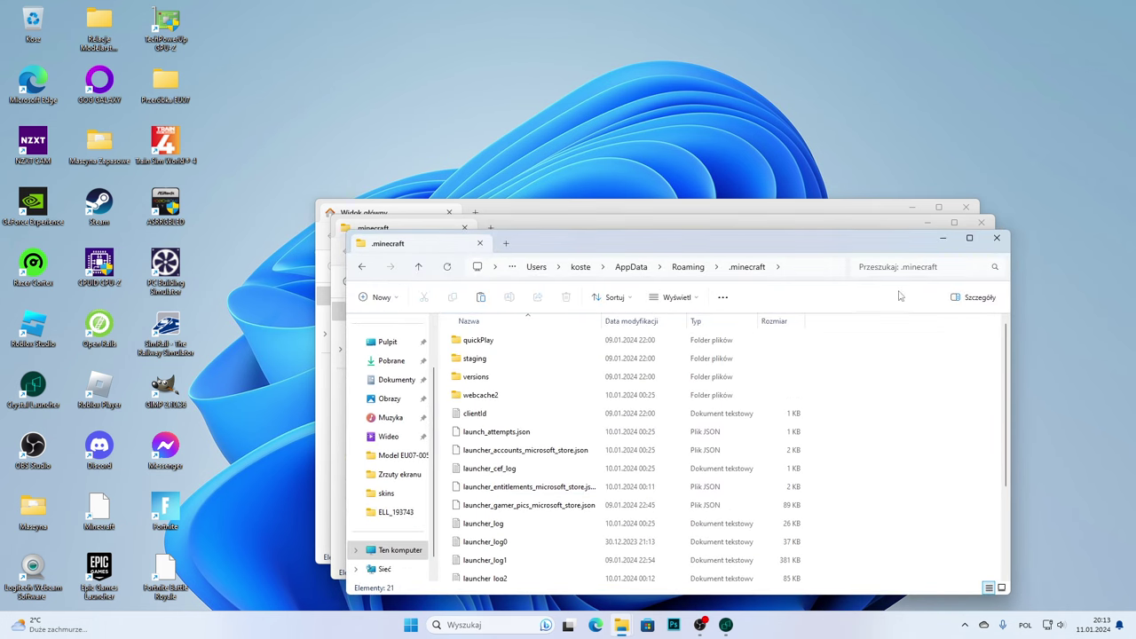
{"action": "left_click", "coordinate": [997, 238]}
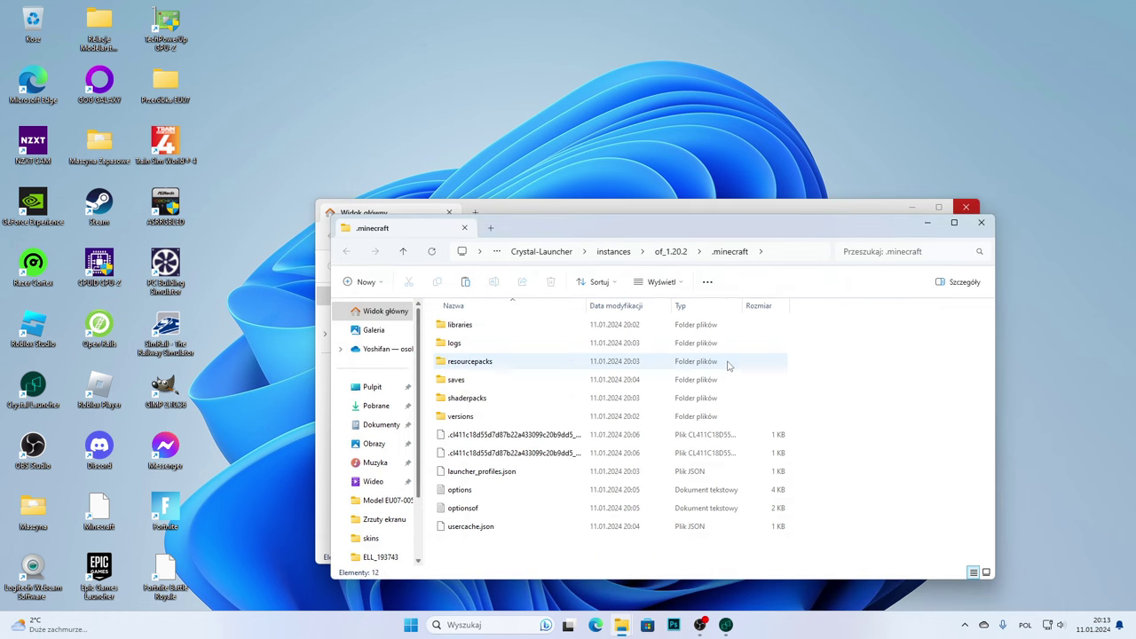
- Move SEUS-PTGI-E12 and SEUS-PTGI-HRR-v3.0 from the downloads folder into the shaderpacks folder of the OptiFine 1.20.2 pack
{"action": "double_click", "coordinate": [501, 400]}
{"action": "left_click_drag", "start_coordinate": [612, 234], "coordinate": [961, 321]}
{"action": "double_click", "coordinate": [645, 332]}
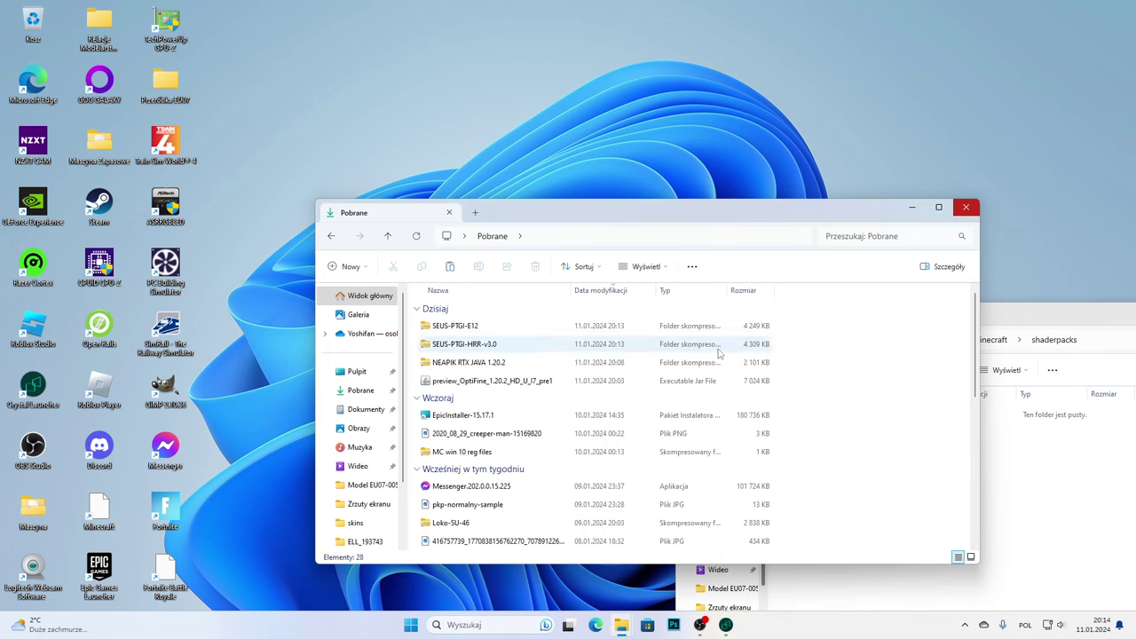
{"action": "left_click_drag", "start_coordinate": [814, 345], "coordinate": [1039, 490]}
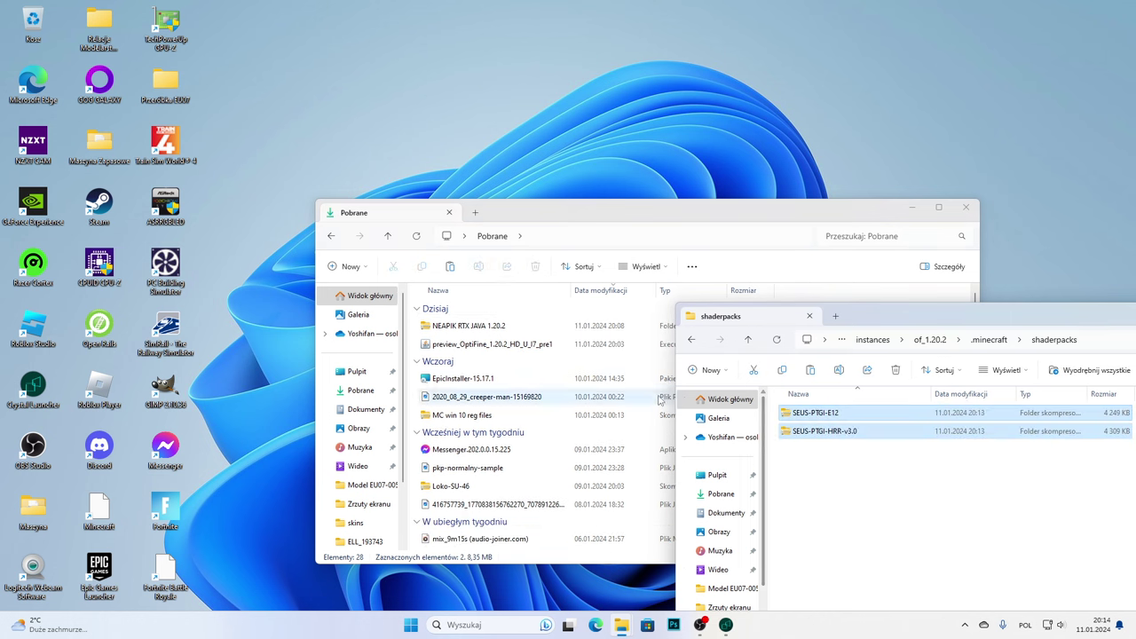
- Move NEAPIK RTX JAVA 1.20.2 from the downloads folder into the pack's resourcepacks folder, and close both folder windows
{"action": "left_click", "coordinate": [1001, 340]}
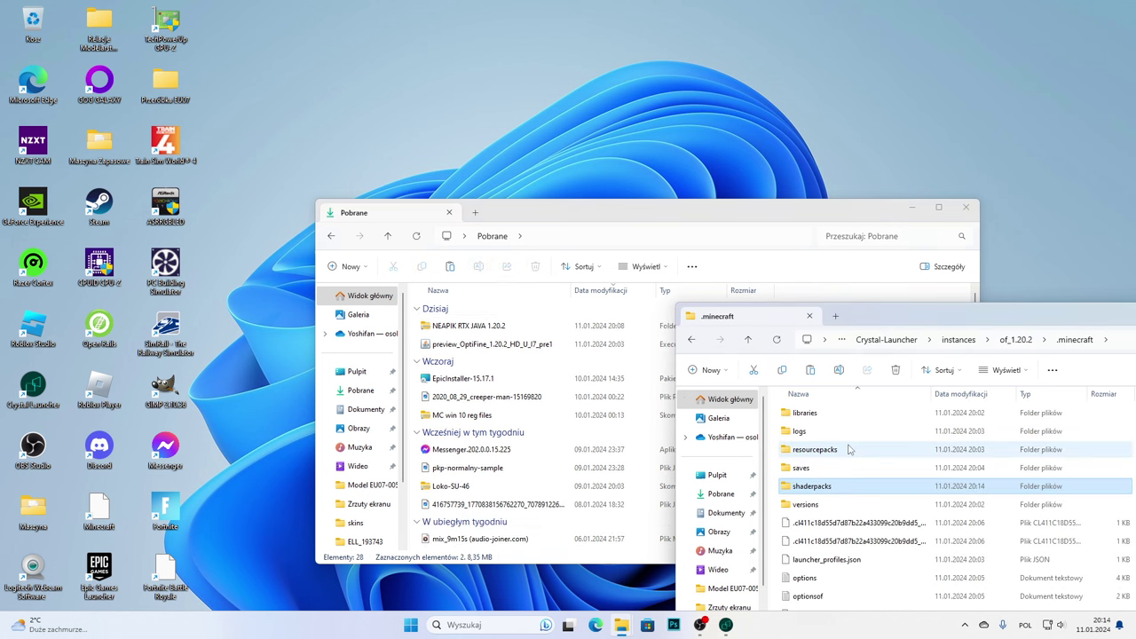
{"action": "double_click", "coordinate": [837, 451]}
{"action": "left_click_drag", "start_coordinate": [497, 325], "coordinate": [950, 484]}
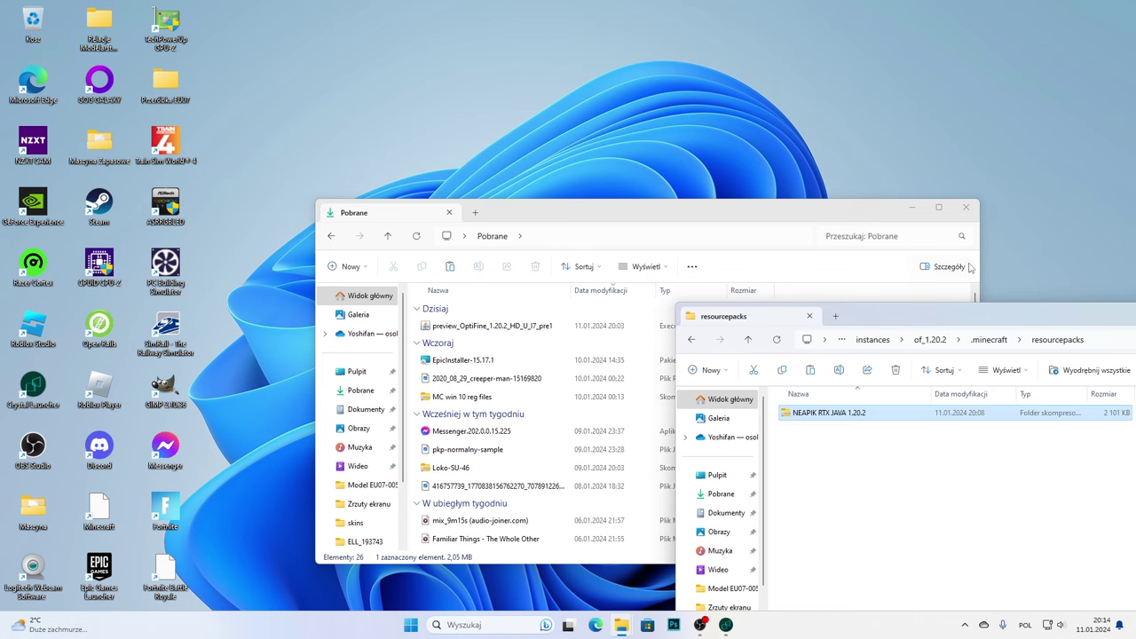
{"action": "left_click", "coordinate": [966, 208]}
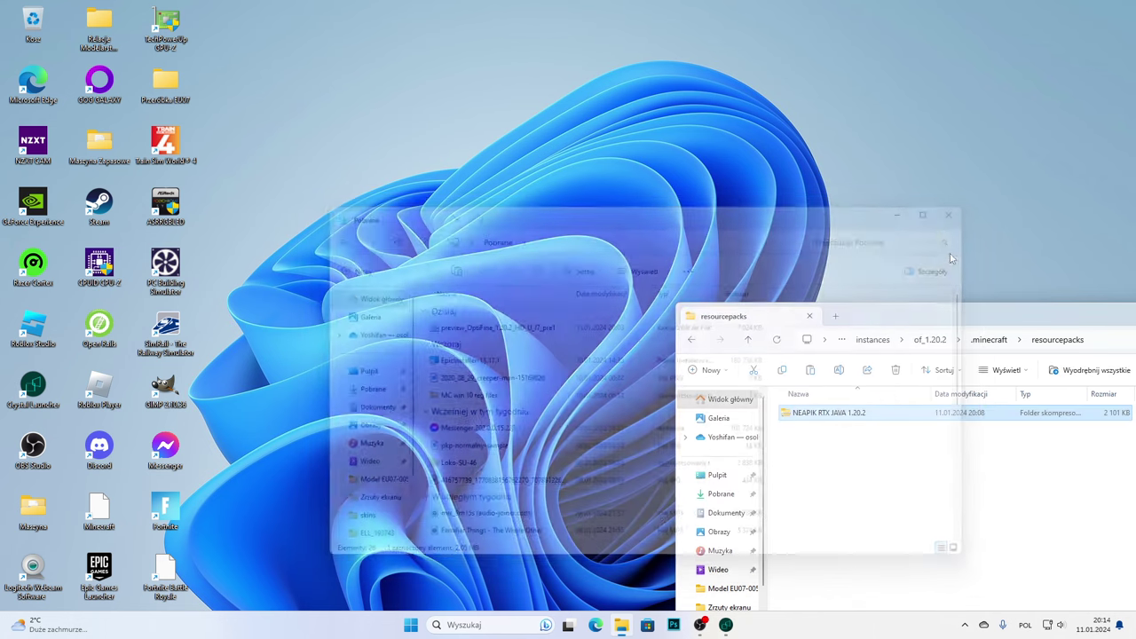
{"action": "left_click_drag", "start_coordinate": [976, 320], "coordinate": [544, 263]}
{"action": "left_click", "coordinate": [896, 255]}
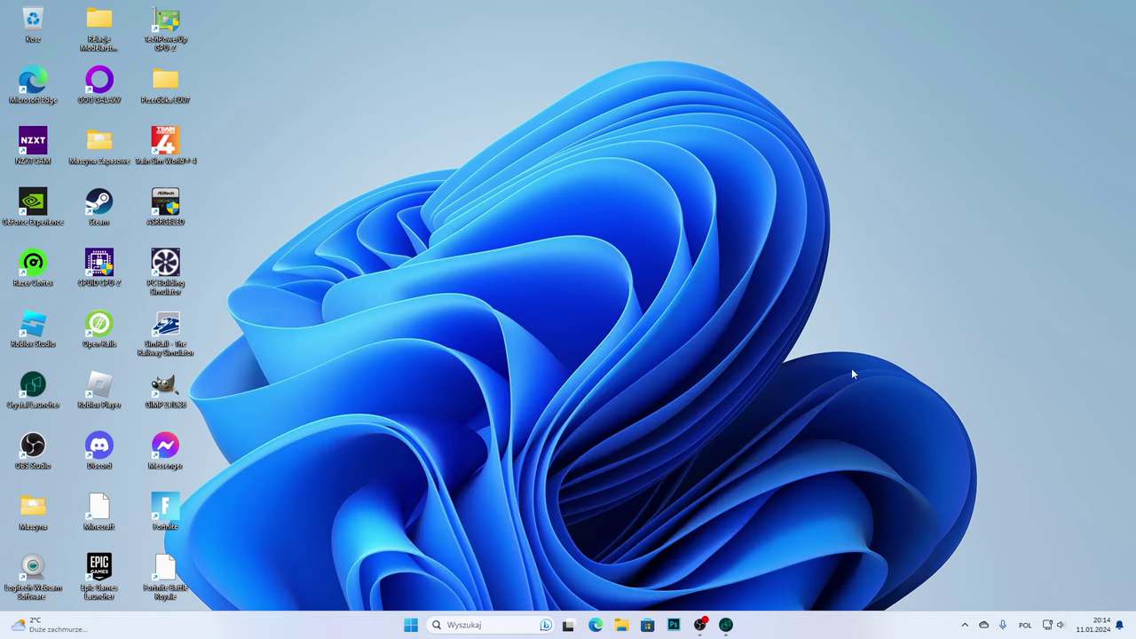
- Switch to Microsoft Edge and search the web for "RTX Worlds Java Edition"
{"action": "left_click", "coordinate": [596, 622]}
{"action": "left_click", "coordinate": [701, 626]}
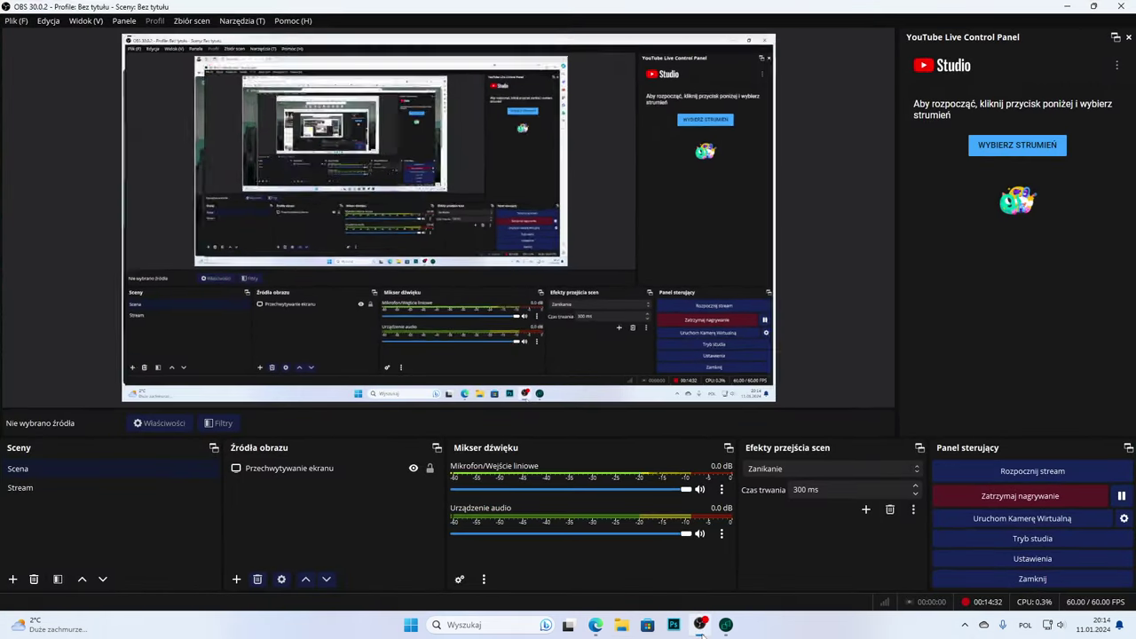
{"action": "left_click", "coordinate": [701, 627]}
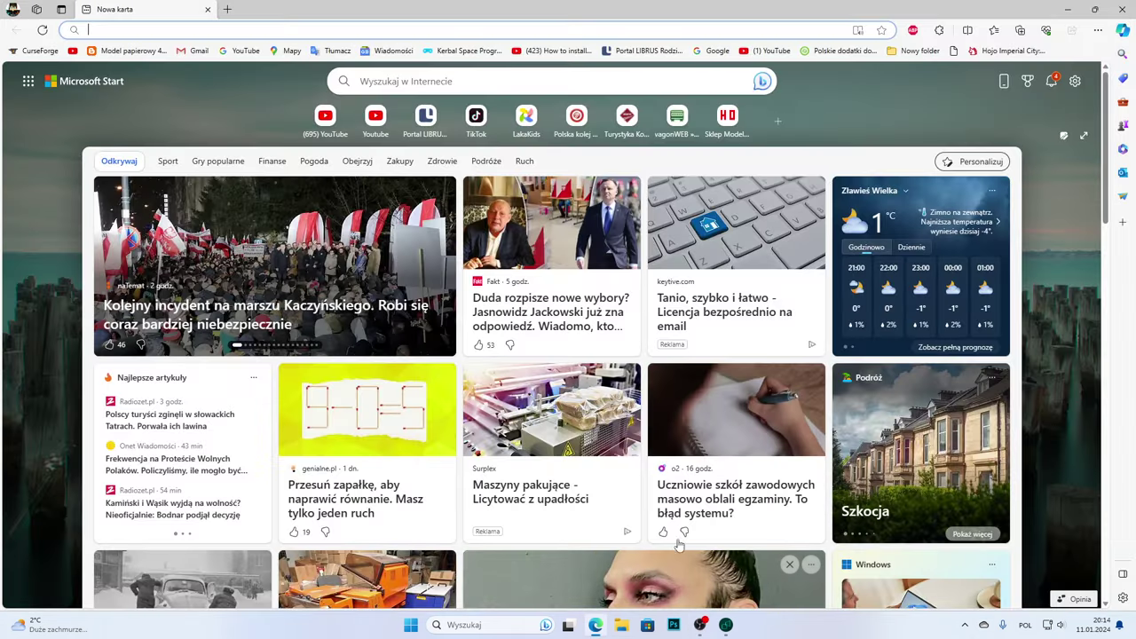
{"action": "left_click", "coordinate": [462, 76]}
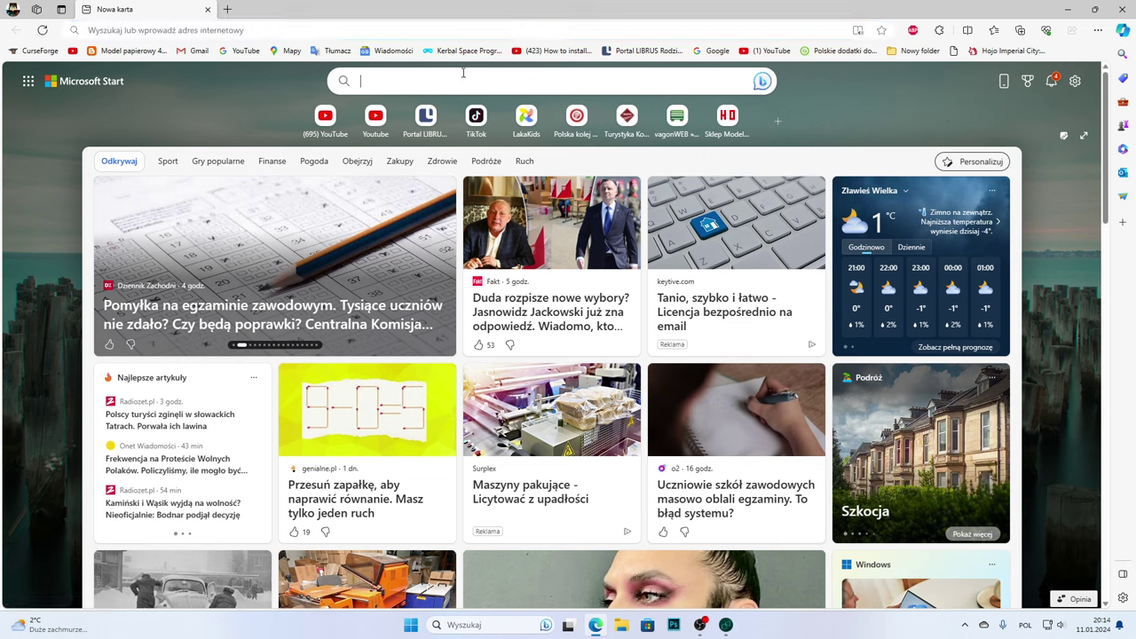
{"action": "type", "text": "RTX W"}
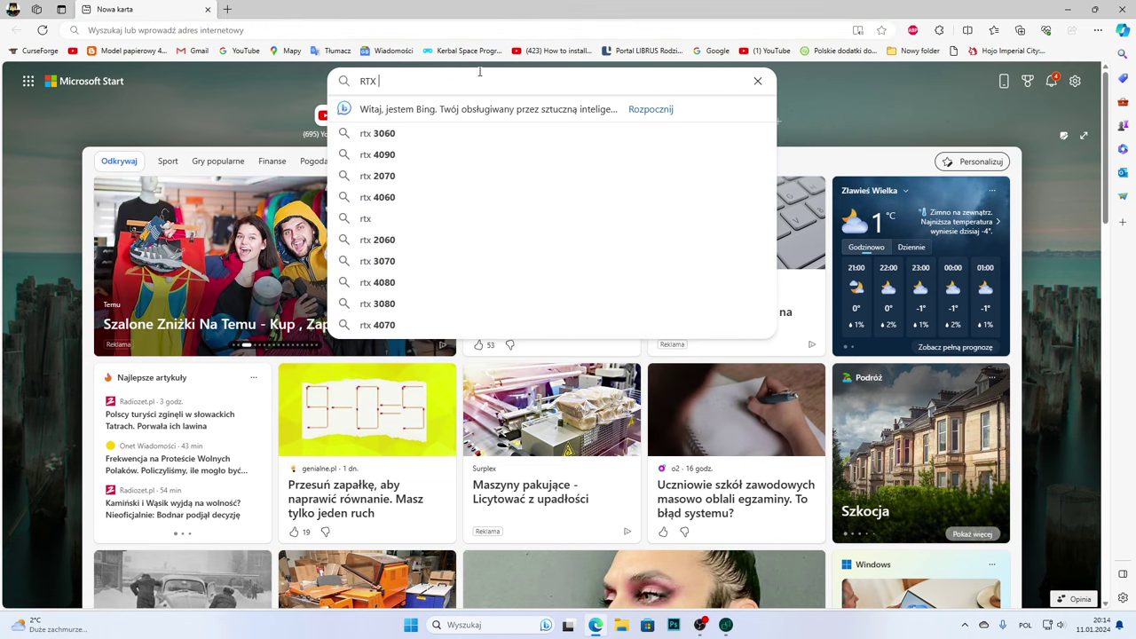
{"action": "type", "text": "ds Ja"}
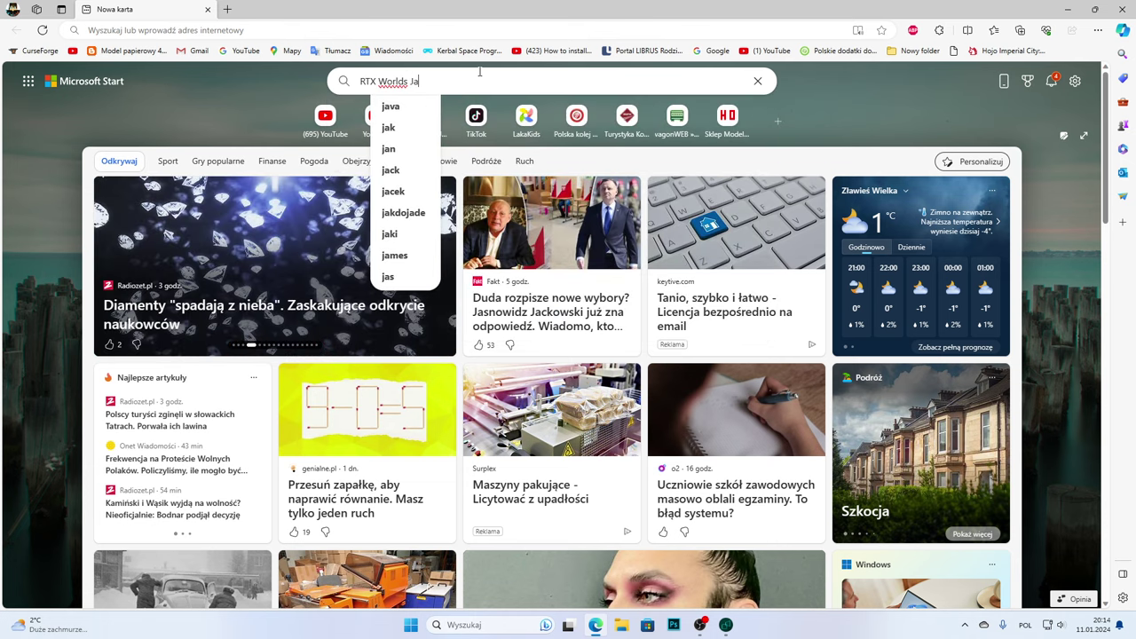
{"action": "type", "text": "va Edi"}
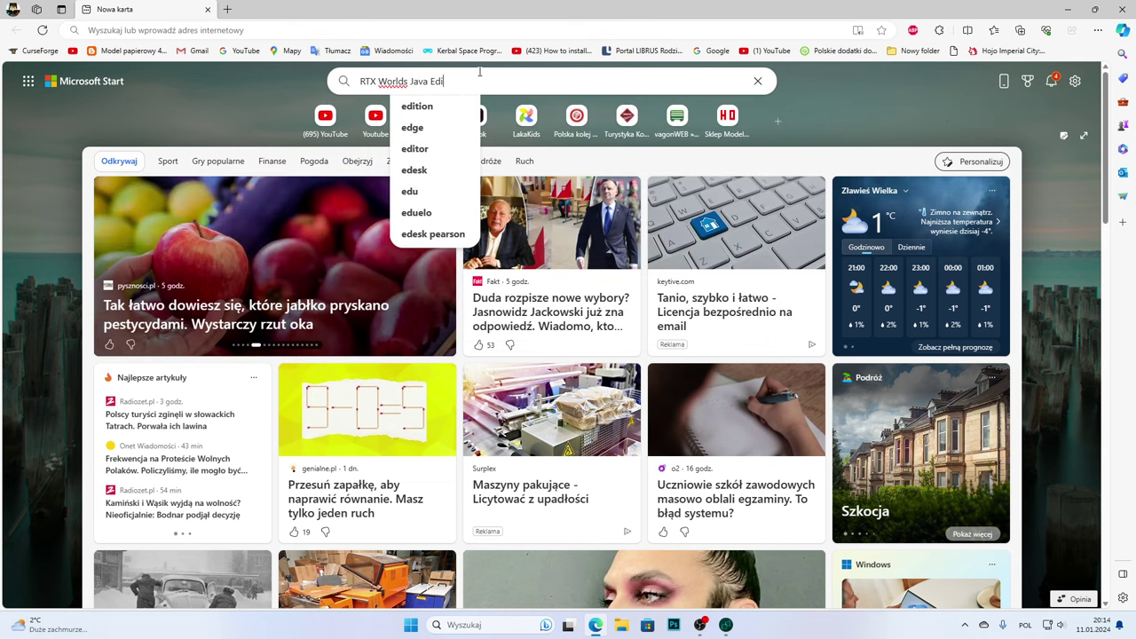
{"action": "type", "text": "tion"}
{"action": "key", "text": "Return"}
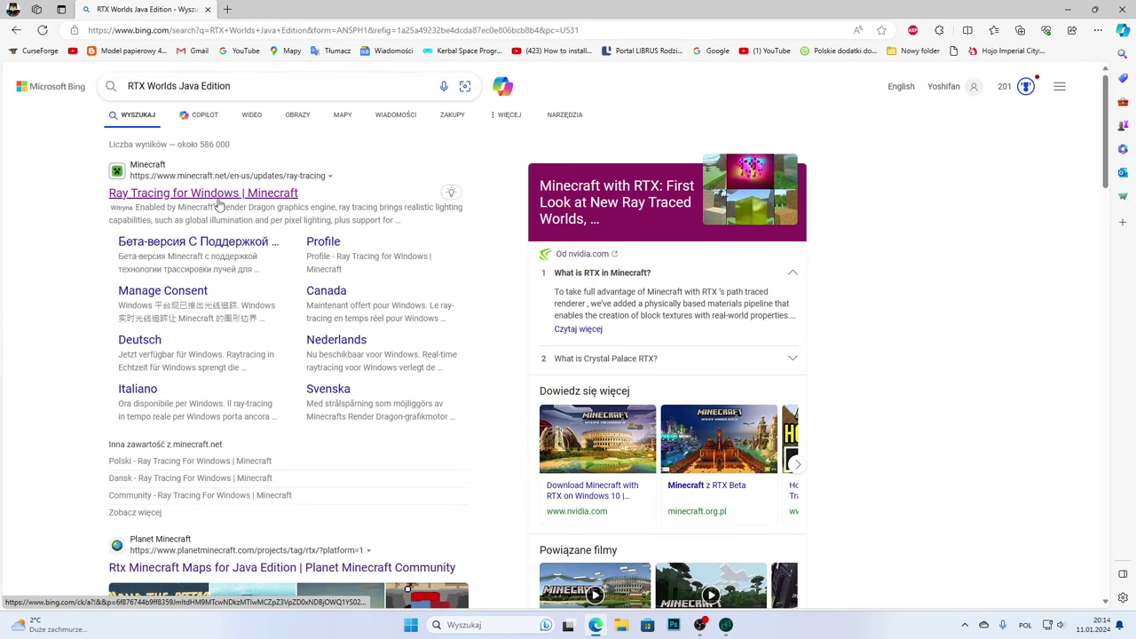
- Open Planet Minecraft's RTX maps for Java Edition in a new tab and go to the FREE RTX MAP PROJECT page
{"action": "scroll", "coordinate": [236, 249], "scroll_direction": "down", "scroll_amount": 3}
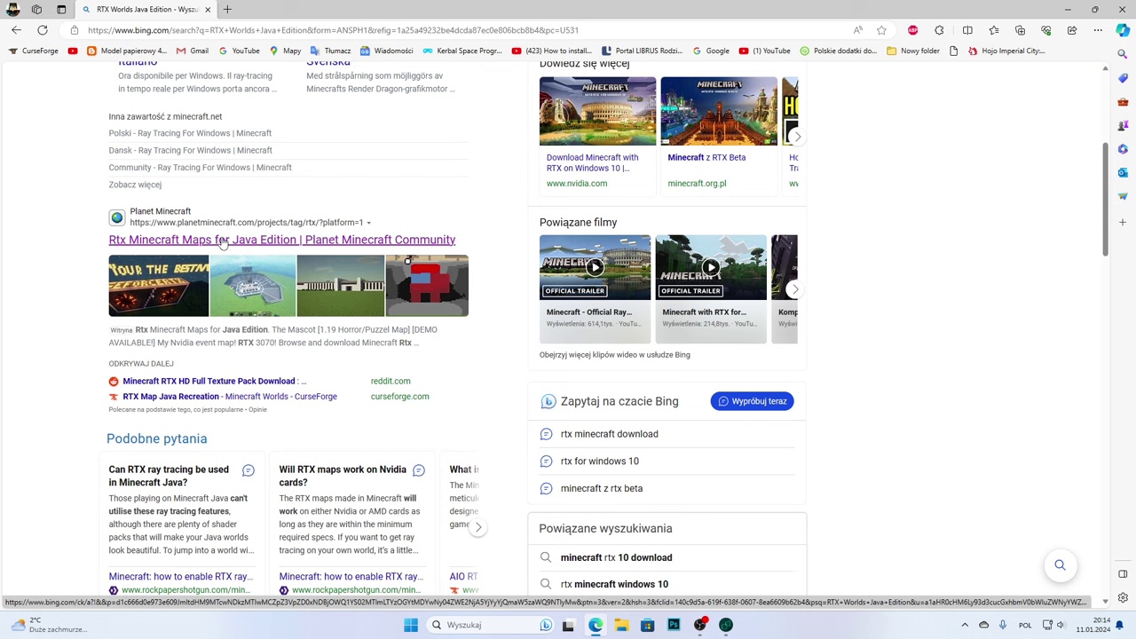
{"action": "middle_click", "coordinate": [222, 245]}
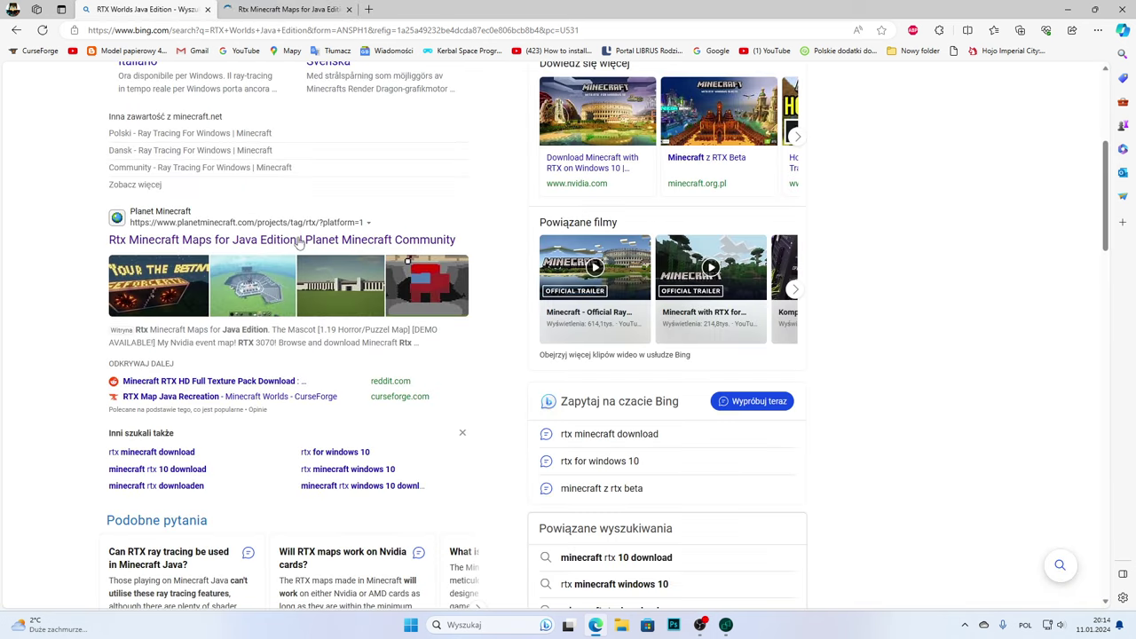
{"action": "left_click", "coordinate": [285, 9]}
{"action": "scroll", "coordinate": [453, 191], "scroll_direction": "down", "scroll_amount": 3}
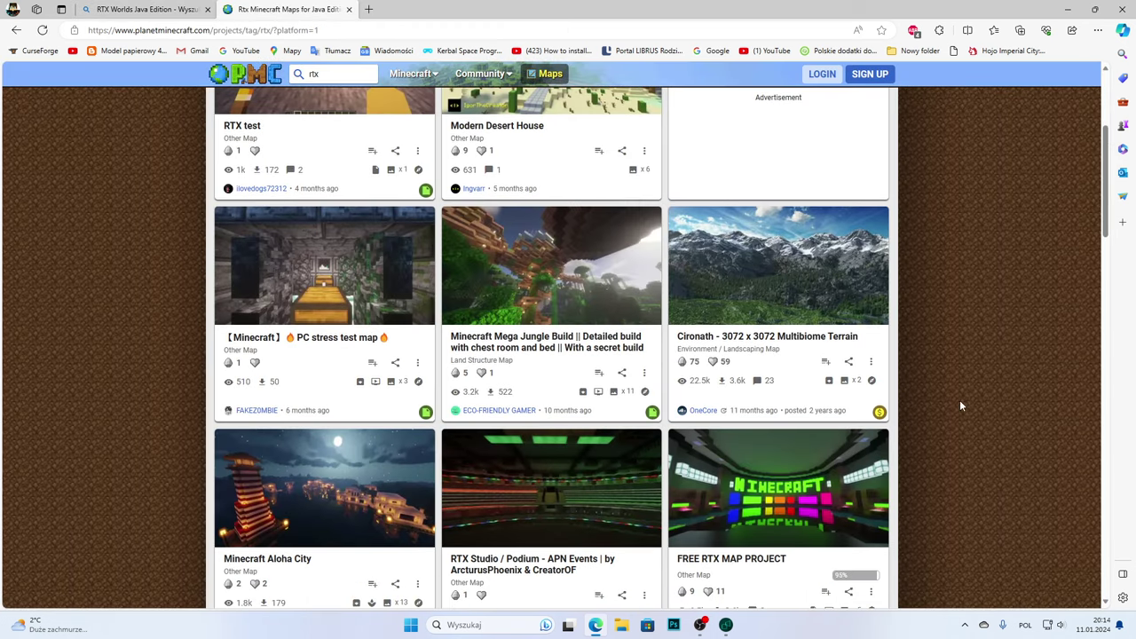
{"action": "scroll", "coordinate": [898, 382], "scroll_direction": "down", "scroll_amount": 3}
{"action": "left_click", "coordinate": [796, 282]}
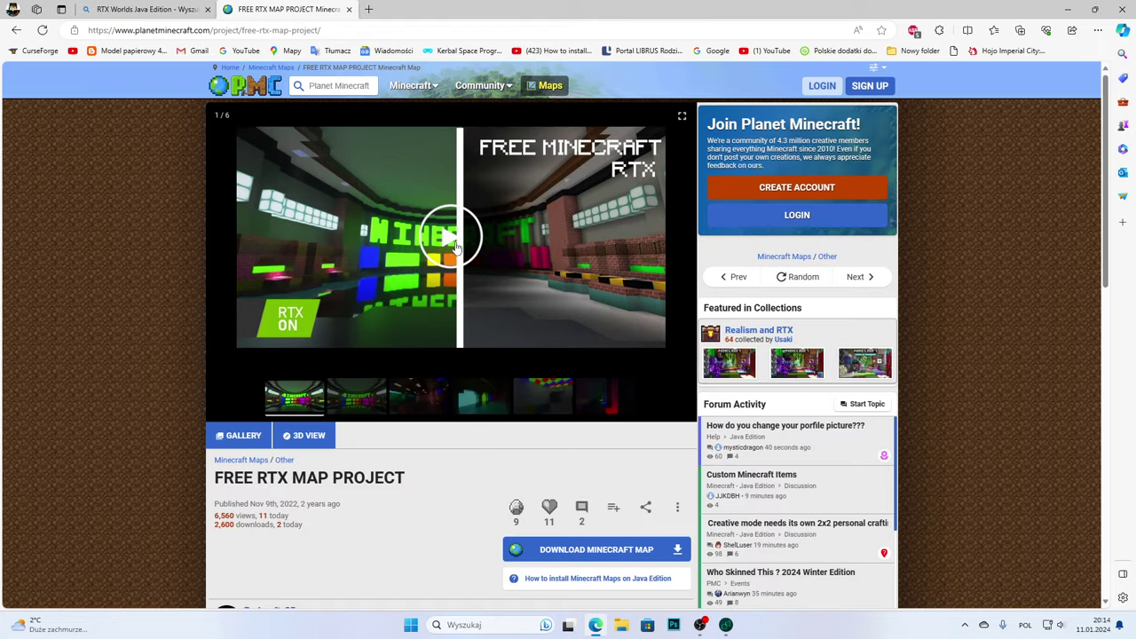
- Try to download the FREE RTX MAP PROJECT map, closing the opened download tabs, and check the rest of its page
{"action": "scroll", "coordinate": [481, 320], "scroll_direction": "down", "scroll_amount": 3}
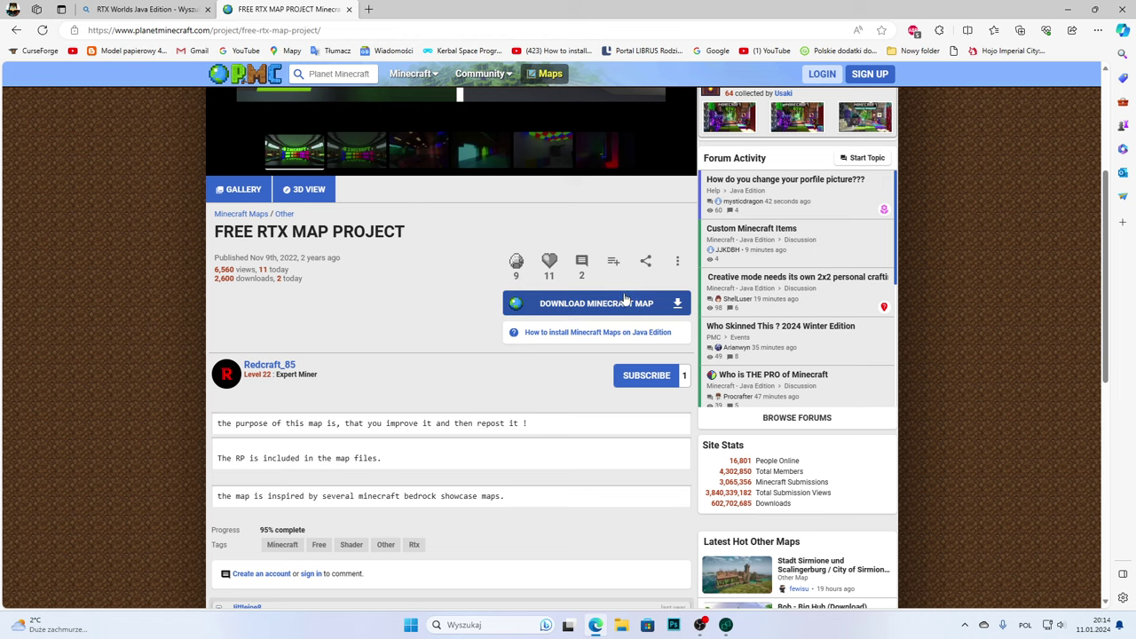
{"action": "left_click", "coordinate": [622, 303]}
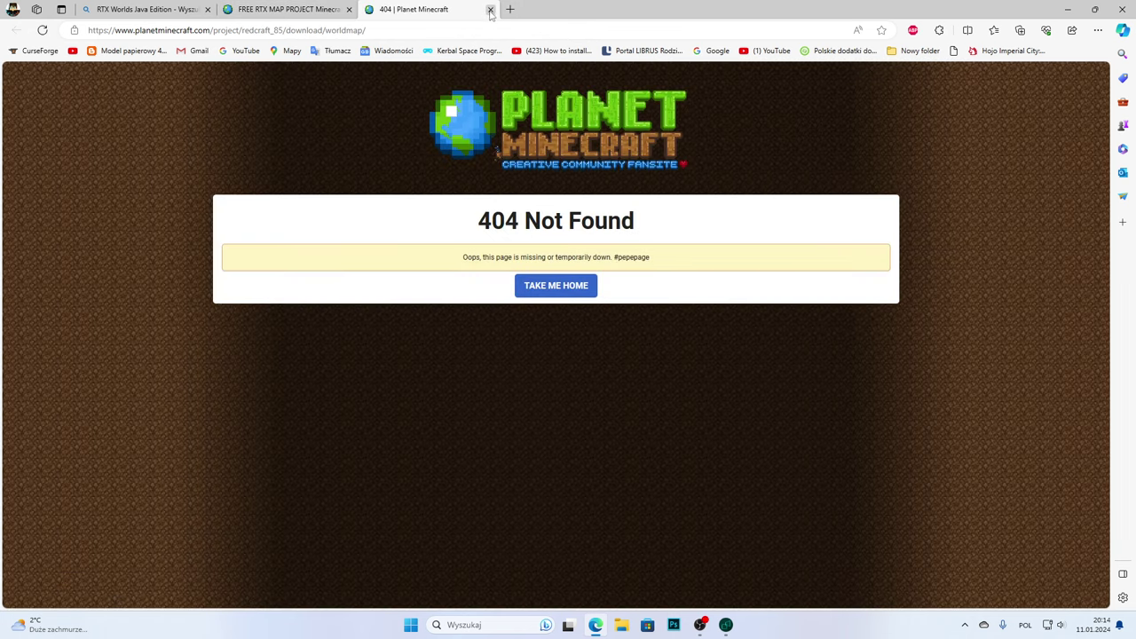
{"action": "left_click", "coordinate": [489, 10]}
{"action": "left_click", "coordinate": [609, 304]}
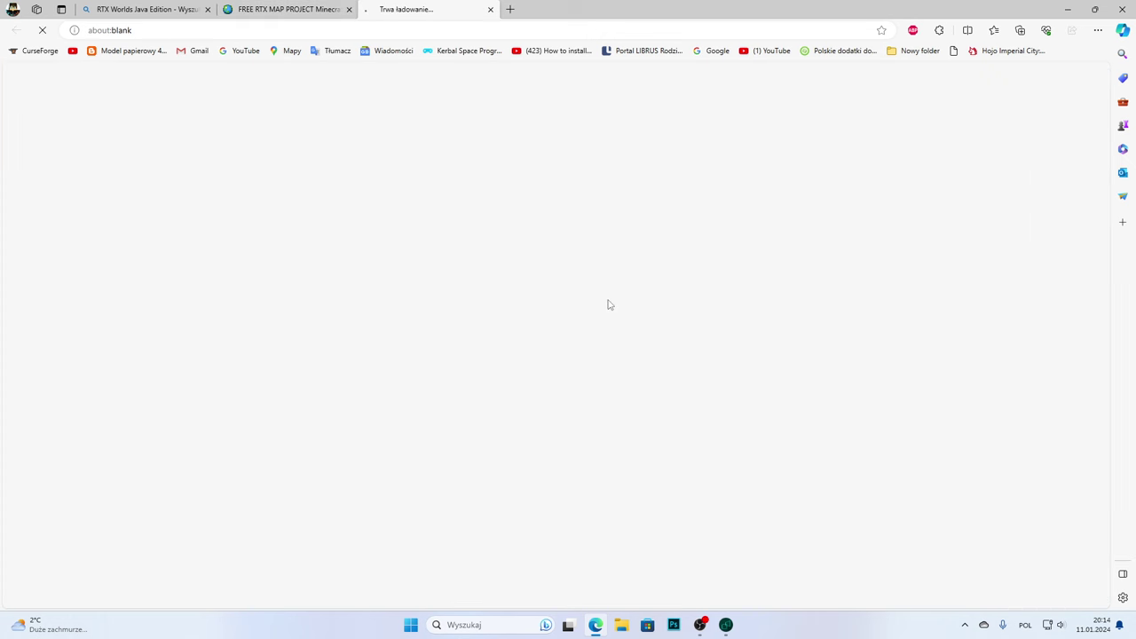
{"action": "left_click", "coordinate": [491, 9]}
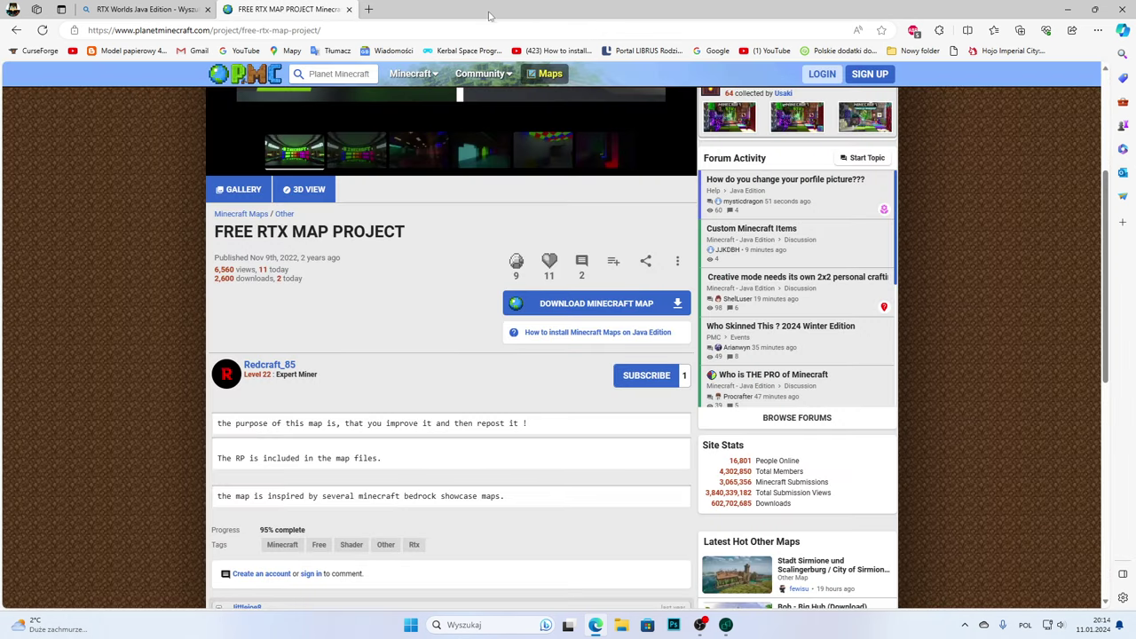
{"action": "scroll", "coordinate": [519, 386], "scroll_direction": "up", "scroll_amount": 3}
{"action": "scroll", "coordinate": [519, 386], "scroll_direction": "down", "scroll_amount": 8}
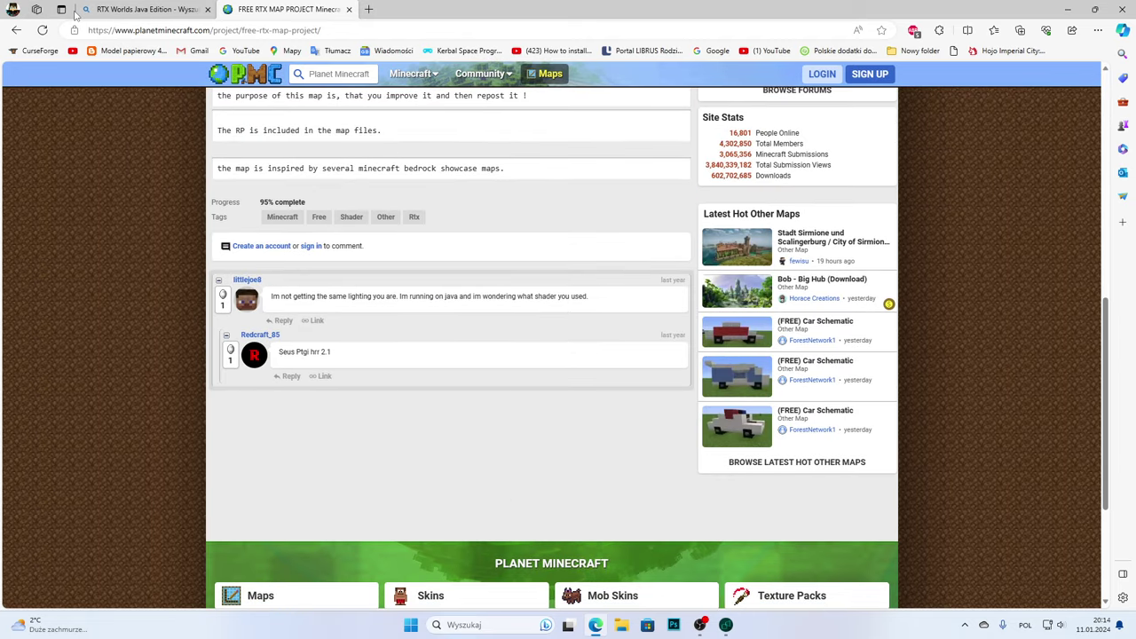
- Return to Planet Minecraft's list of RTX maps for Java Edition and look through its first page for another map
{"action": "left_click", "coordinate": [17, 30]}
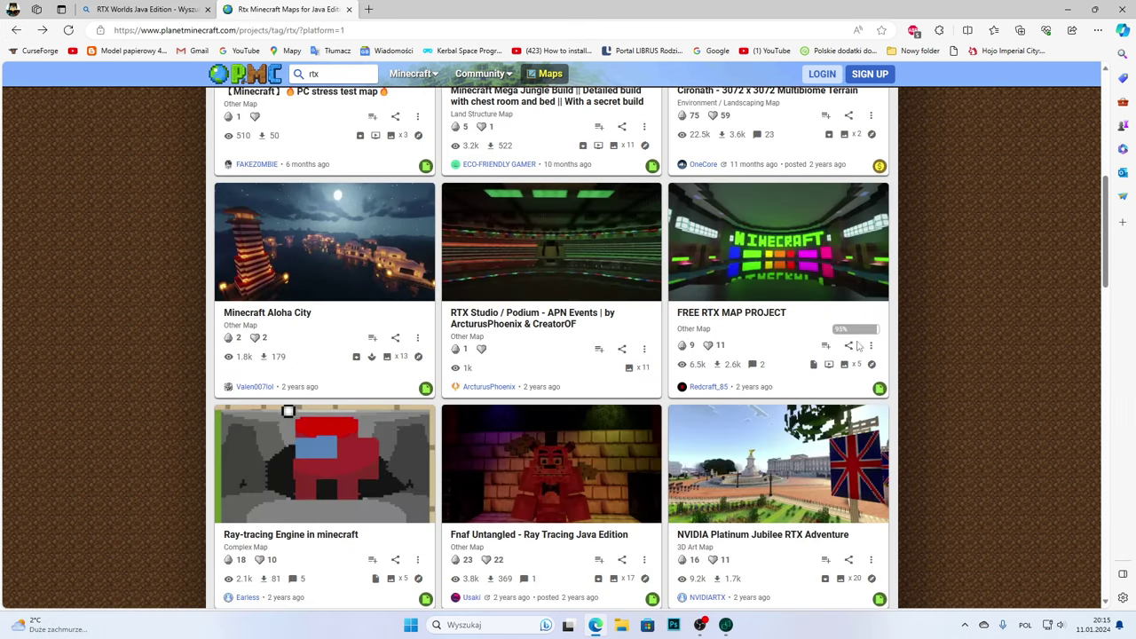
{"action": "scroll", "coordinate": [820, 413], "scroll_direction": "down", "scroll_amount": 6}
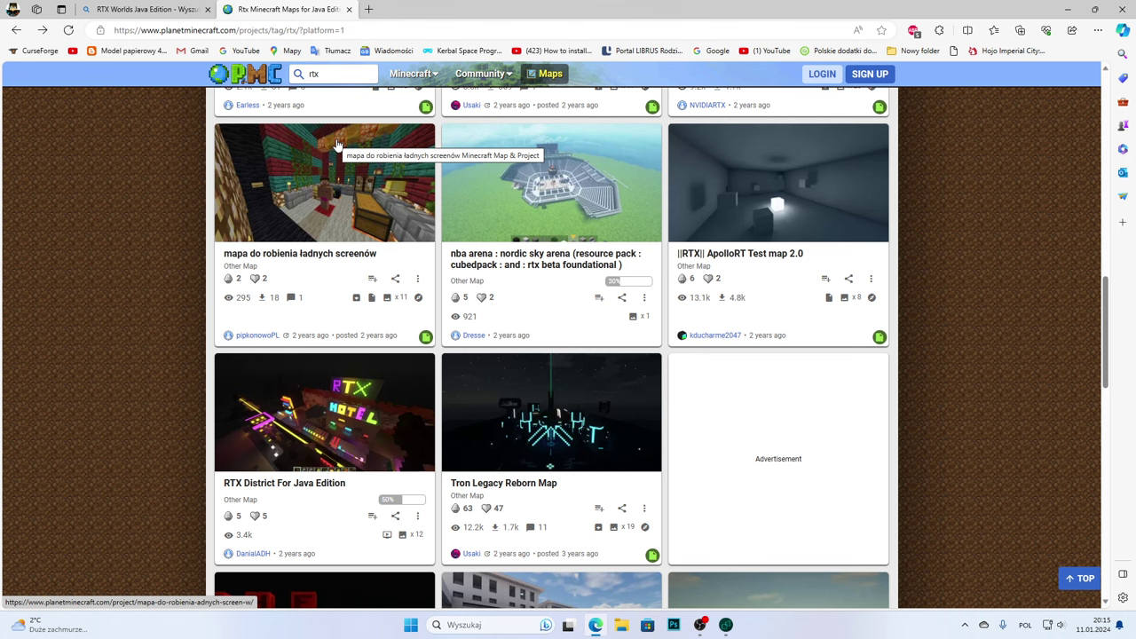
{"action": "scroll", "coordinate": [360, 164], "scroll_direction": "down", "scroll_amount": 3}
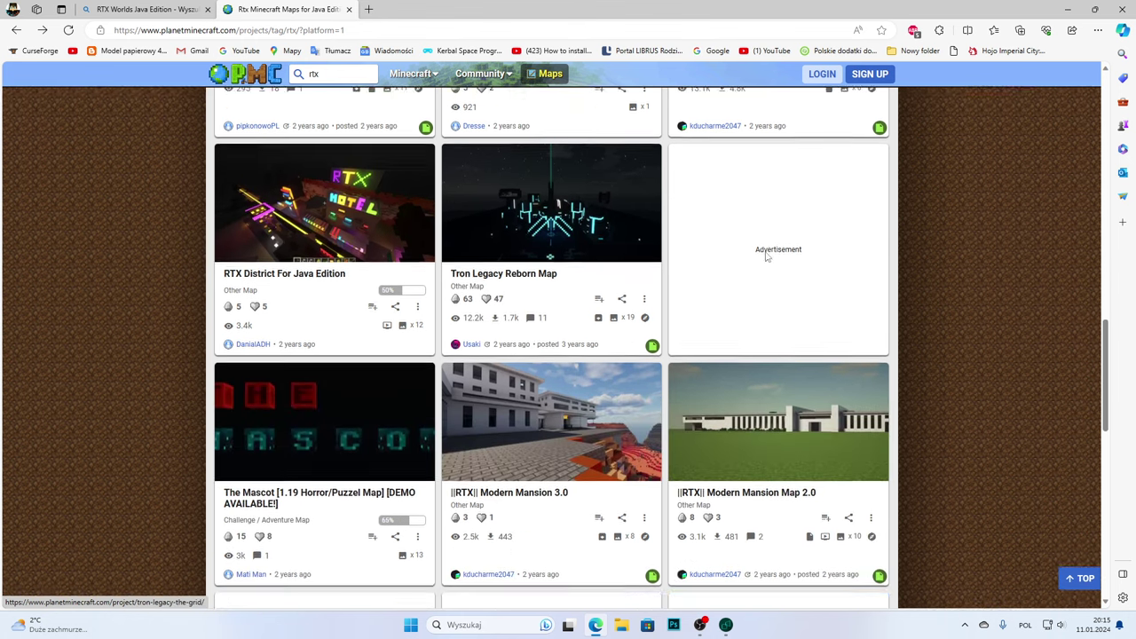
{"action": "scroll", "coordinate": [767, 255], "scroll_direction": "down", "scroll_amount": 6}
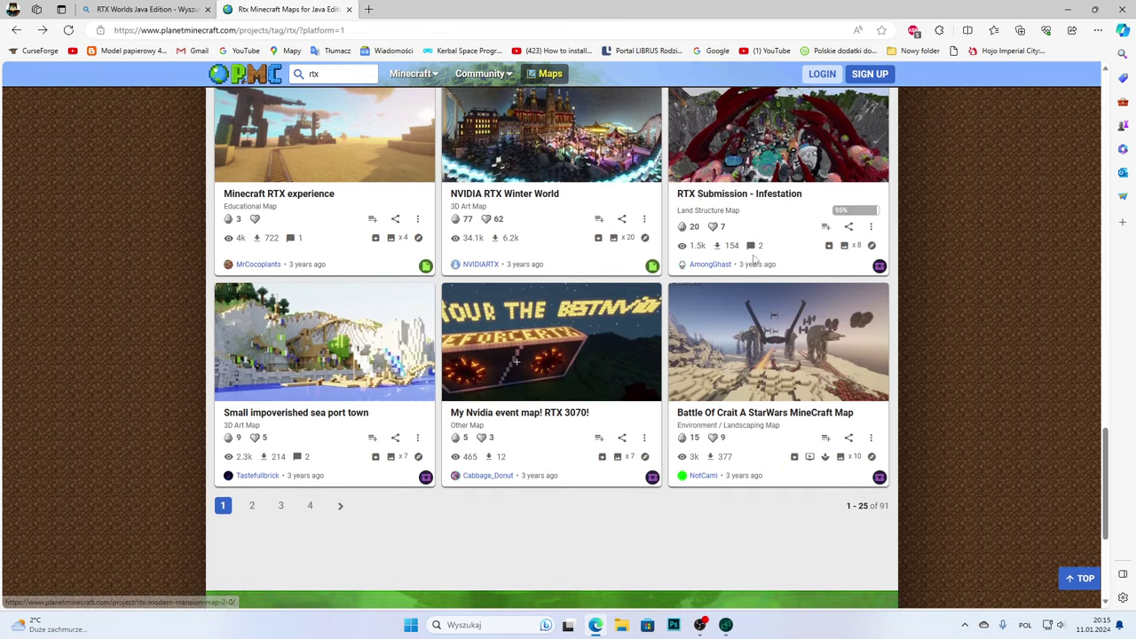
{"action": "scroll", "coordinate": [753, 257], "scroll_direction": "down", "scroll_amount": 2}
{"action": "scroll", "coordinate": [620, 310], "scroll_direction": "up", "scroll_amount": 20}
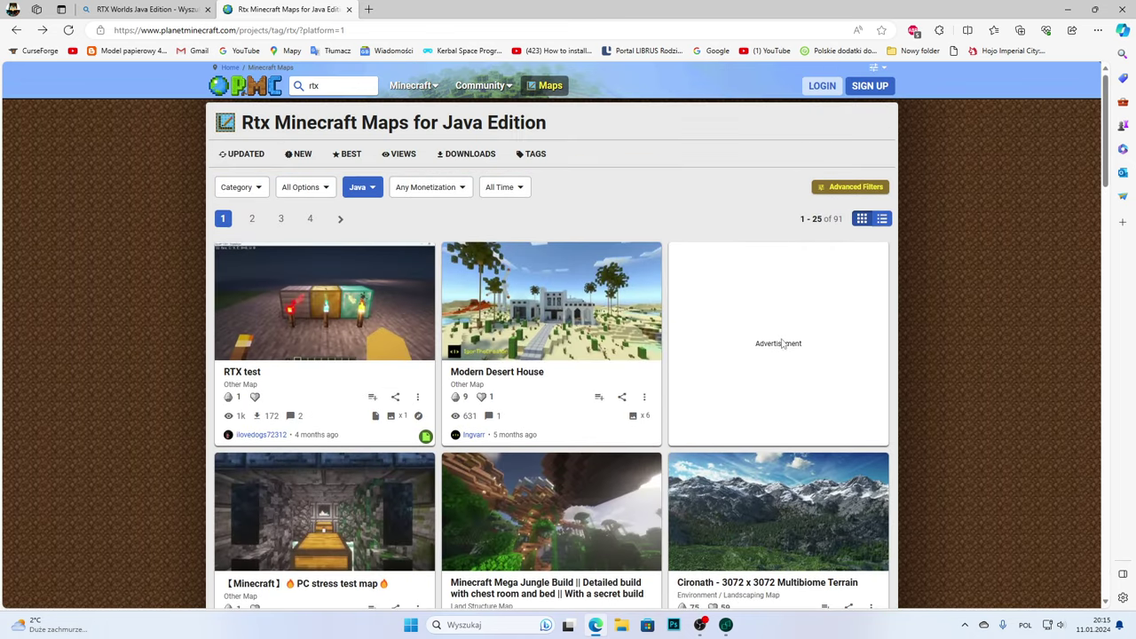
{"action": "scroll", "coordinate": [586, 330], "scroll_direction": "down", "scroll_amount": 2}
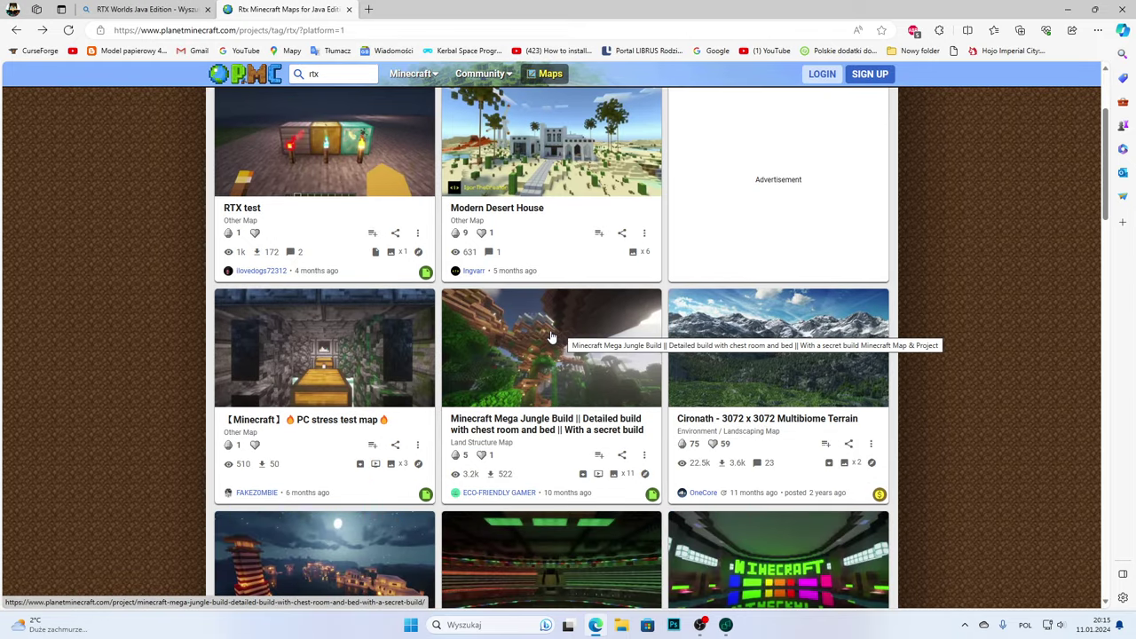
{"action": "scroll", "coordinate": [549, 336], "scroll_direction": "down", "scroll_amount": 2}
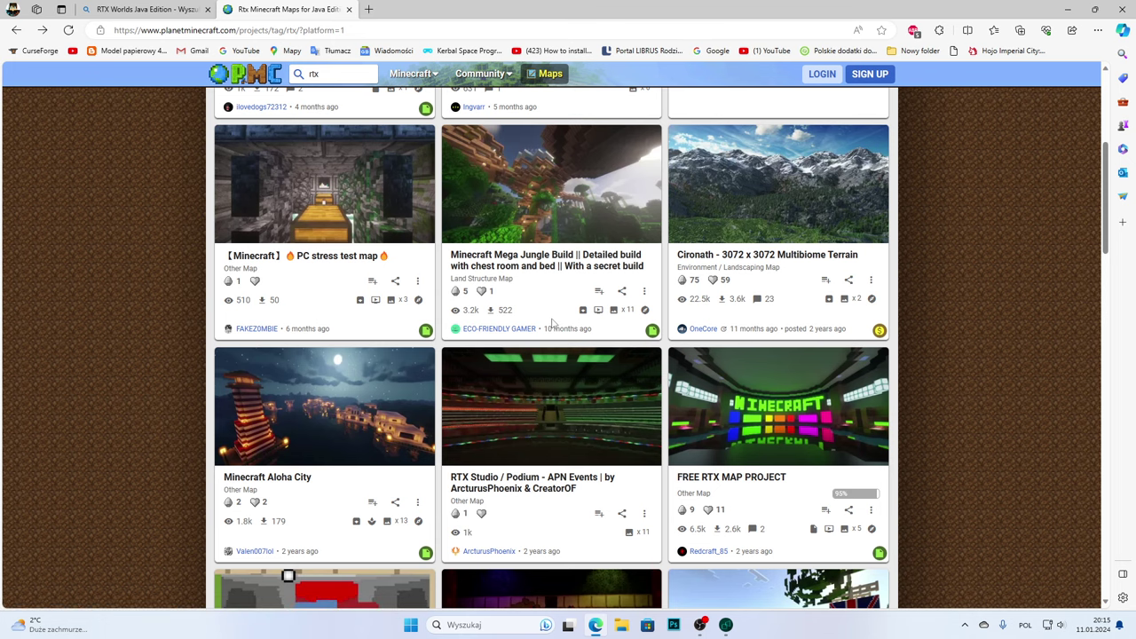
{"action": "scroll", "coordinate": [623, 505], "scroll_direction": "down", "scroll_amount": 4}
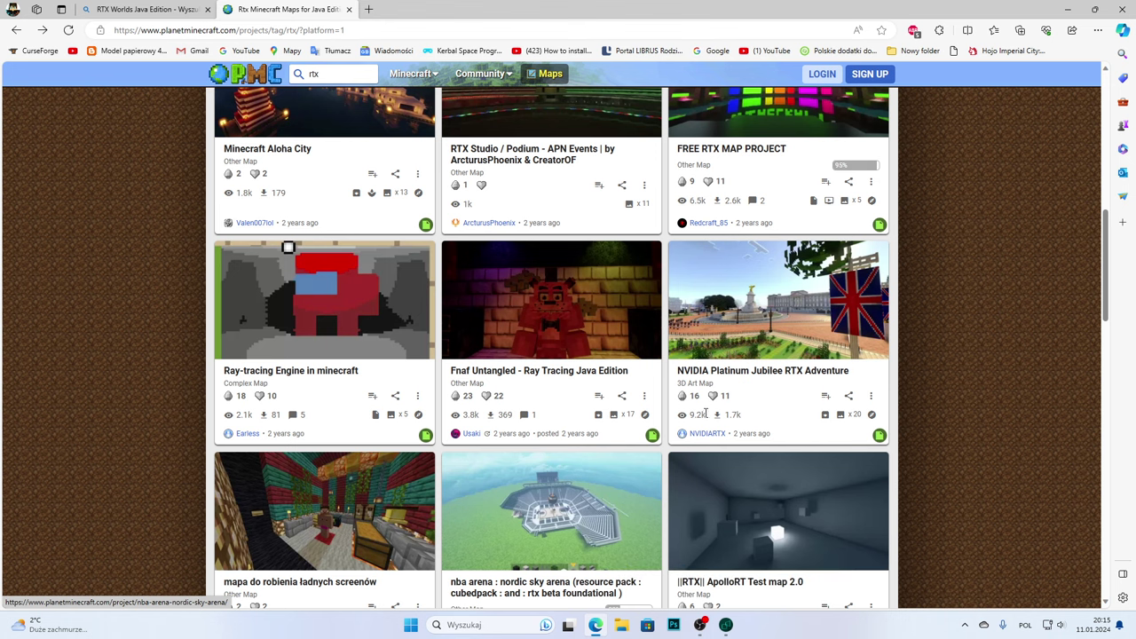
{"action": "scroll", "coordinate": [983, 266], "scroll_direction": "down", "scroll_amount": 3}
{"action": "scroll", "coordinate": [810, 407], "scroll_direction": "down", "scroll_amount": 3}
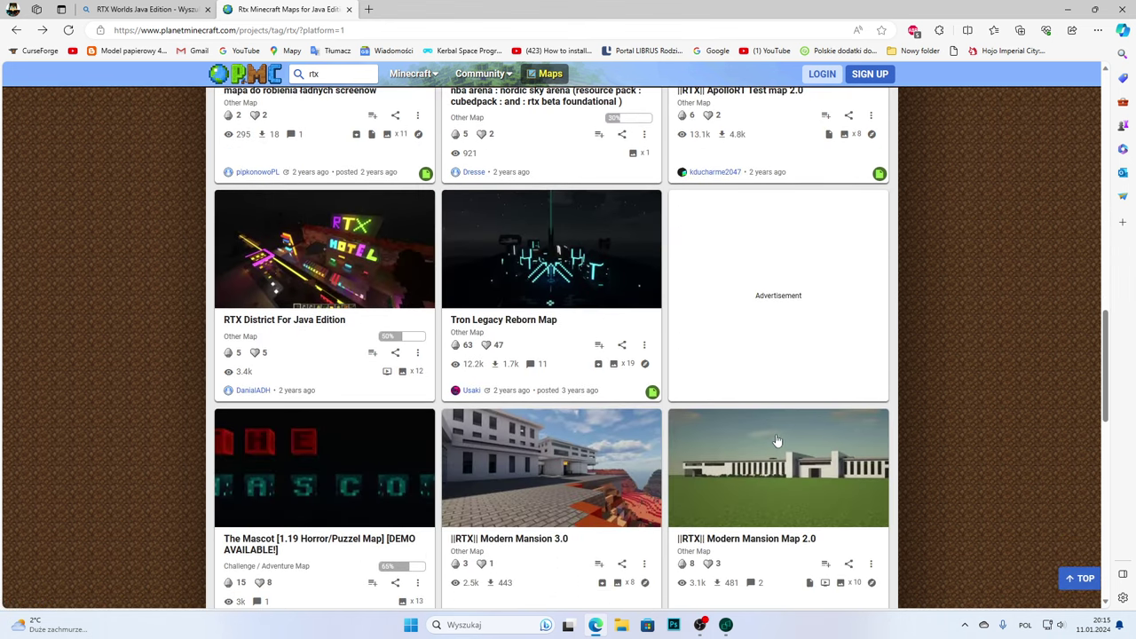
{"action": "scroll", "coordinate": [777, 440], "scroll_direction": "down", "scroll_amount": 5}
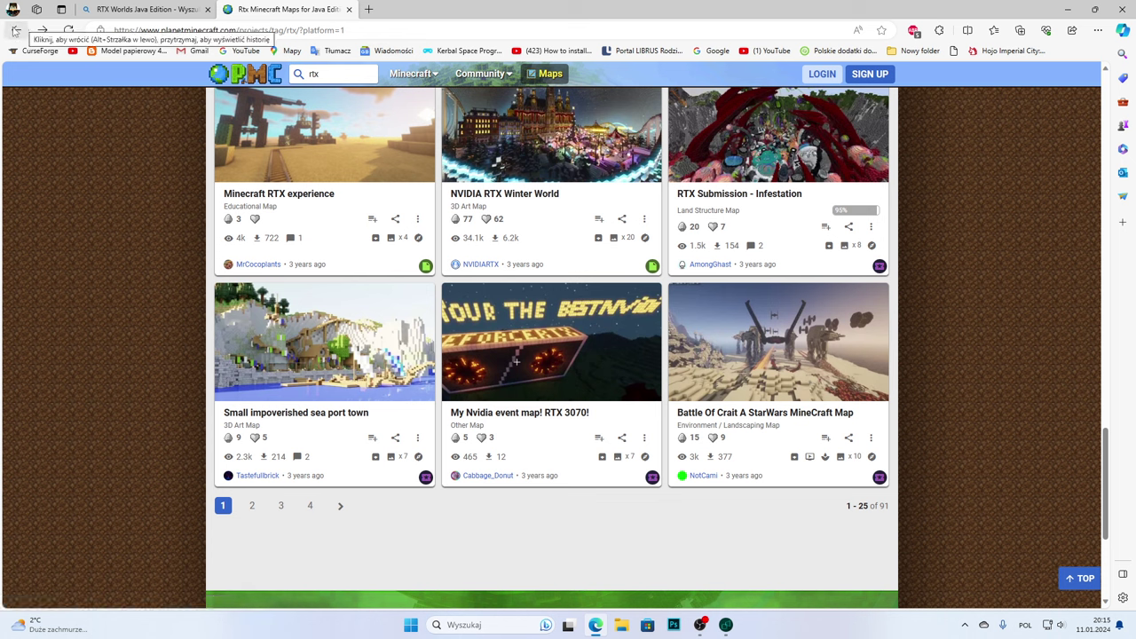
{"action": "scroll", "coordinate": [588, 351], "scroll_direction": "up", "scroll_amount": 2}
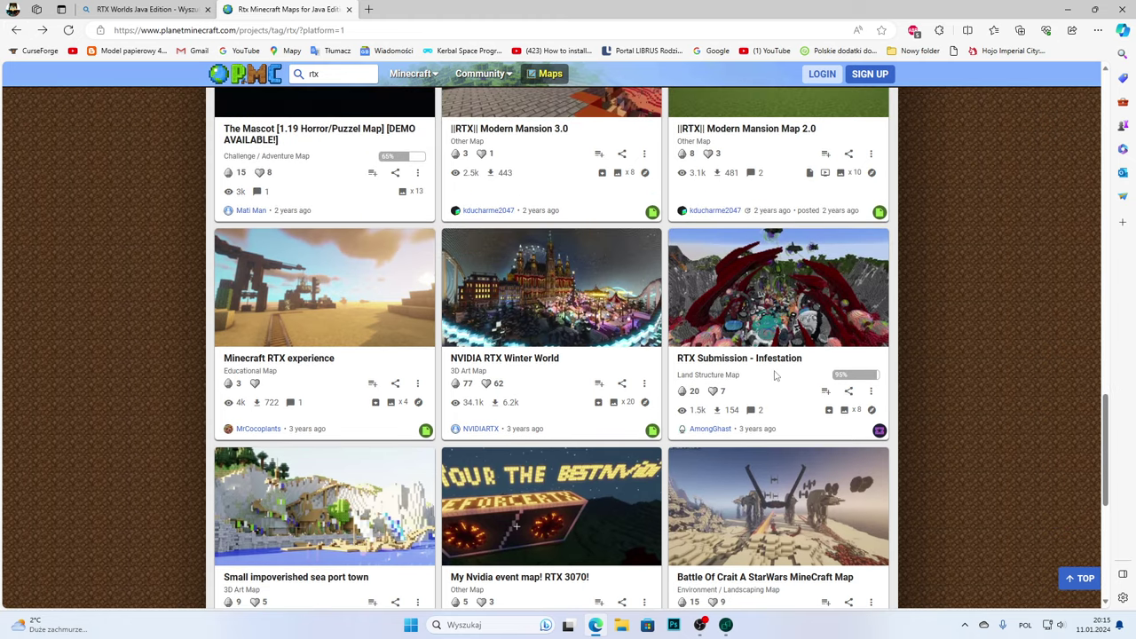
{"action": "scroll", "coordinate": [774, 376], "scroll_direction": "up", "scroll_amount": 3}
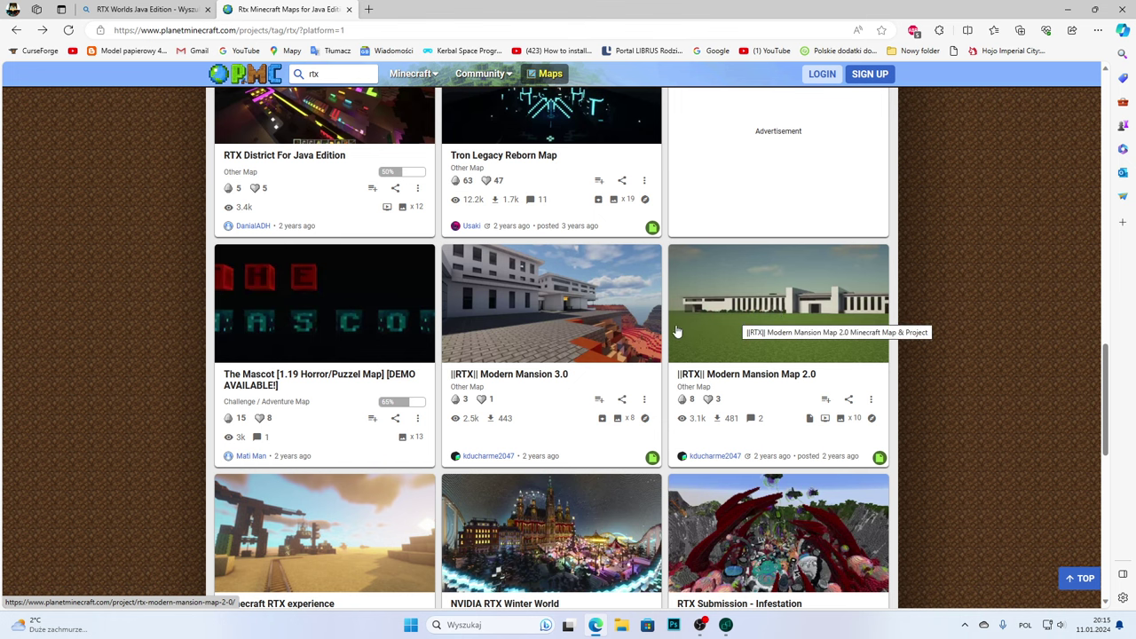
- Go back to the web search results and open CurseForge's AIO RTX Map page
{"action": "left_click", "coordinate": [16, 30]}
{"action": "scroll", "coordinate": [257, 186], "scroll_direction": "down", "scroll_amount": 4}
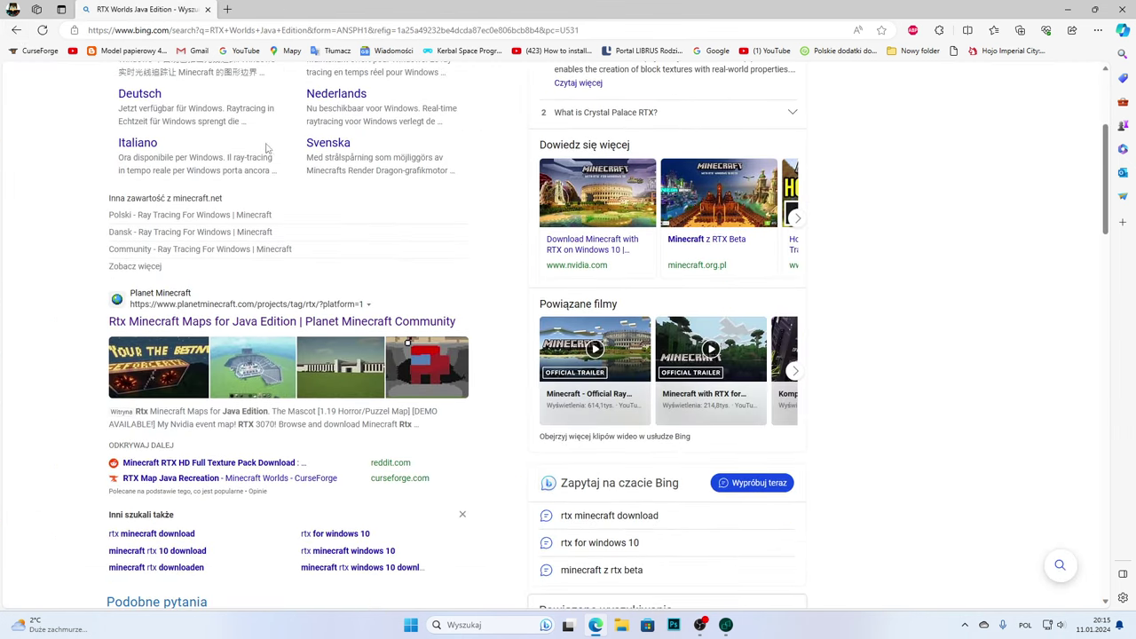
{"action": "scroll", "coordinate": [257, 185], "scroll_direction": "down", "scroll_amount": 4}
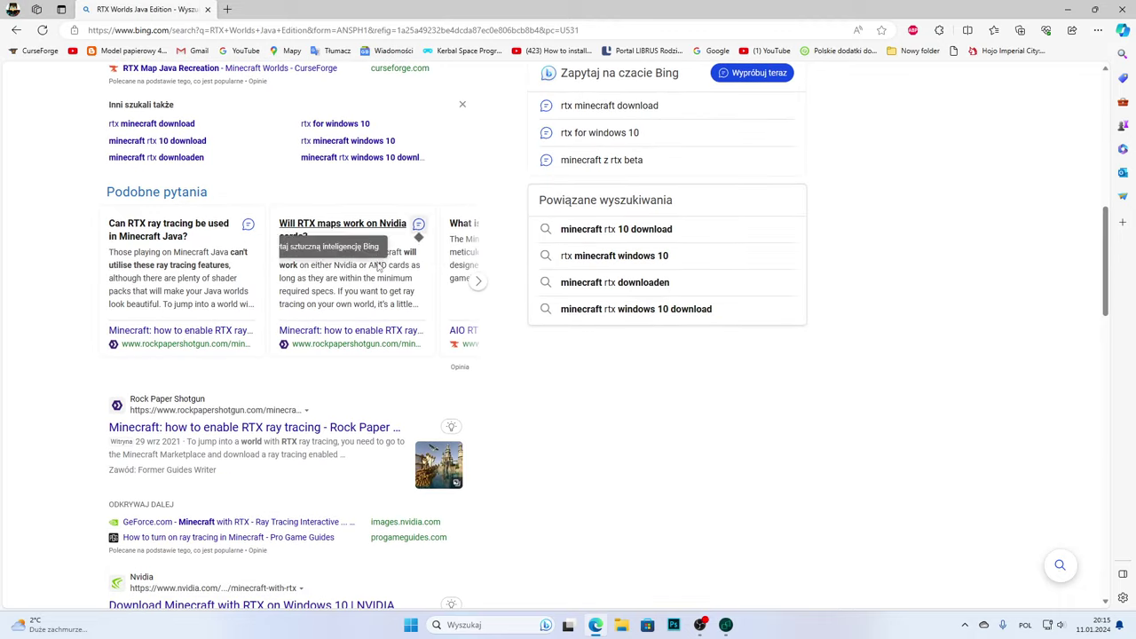
{"action": "scroll", "coordinate": [377, 283], "scroll_direction": "down", "scroll_amount": 1}
{"action": "scroll", "coordinate": [315, 507], "scroll_direction": "down", "scroll_amount": 10}
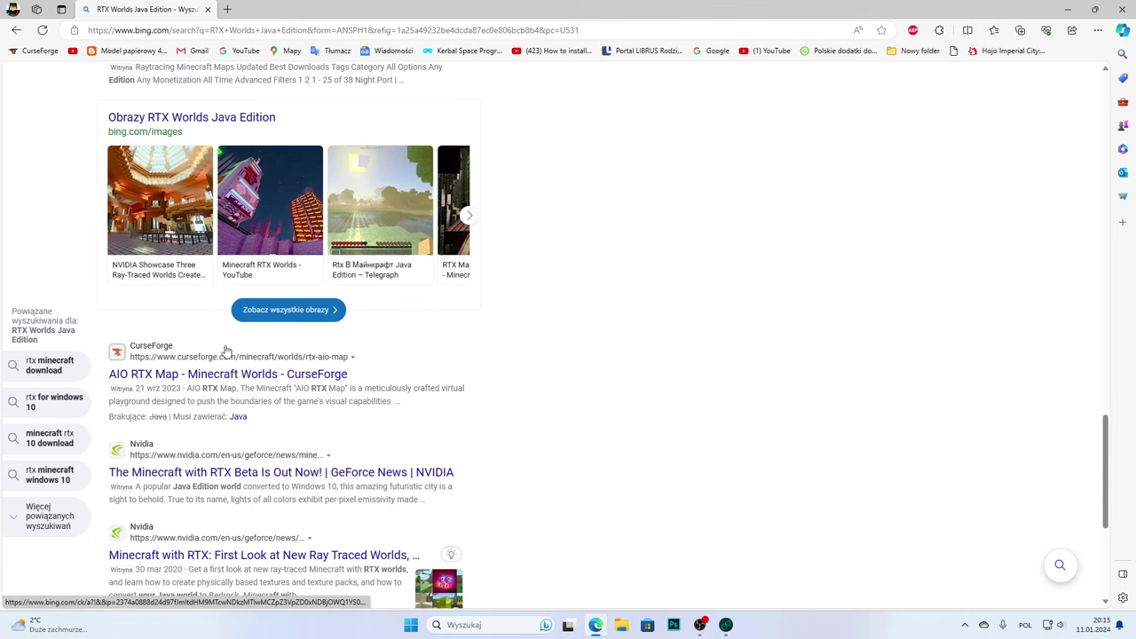
{"action": "left_click", "coordinate": [258, 377]}
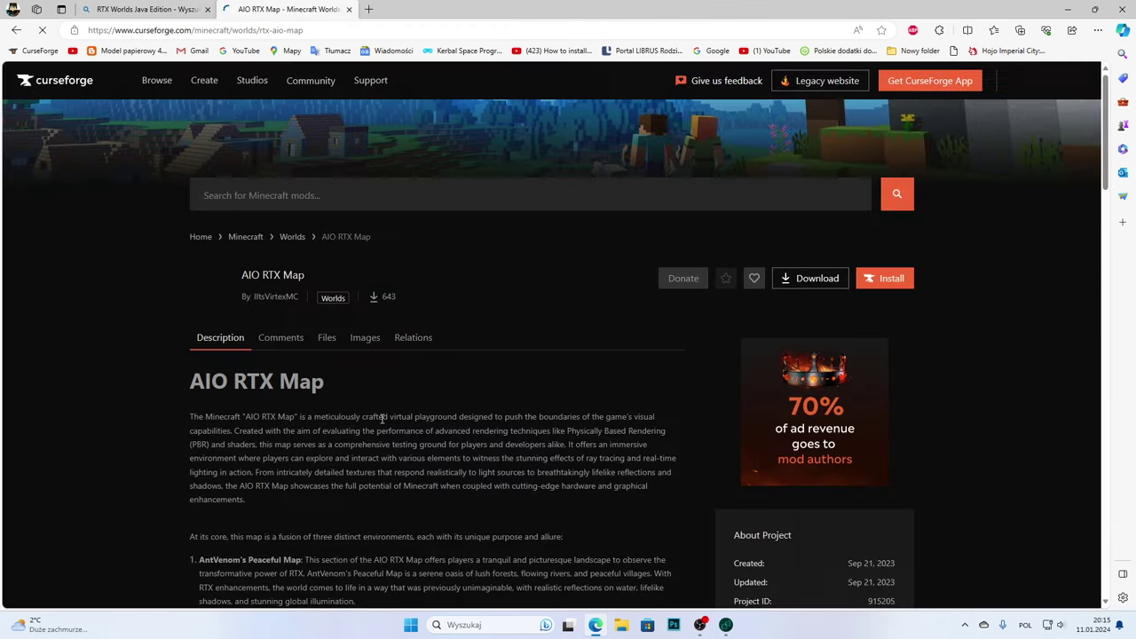
- Review the AIO RTX Map description and download 2023-09-21_09-18-07_Test_shader_world_2.zip from its files
{"action": "scroll", "coordinate": [347, 296], "scroll_direction": "down", "scroll_amount": 15}
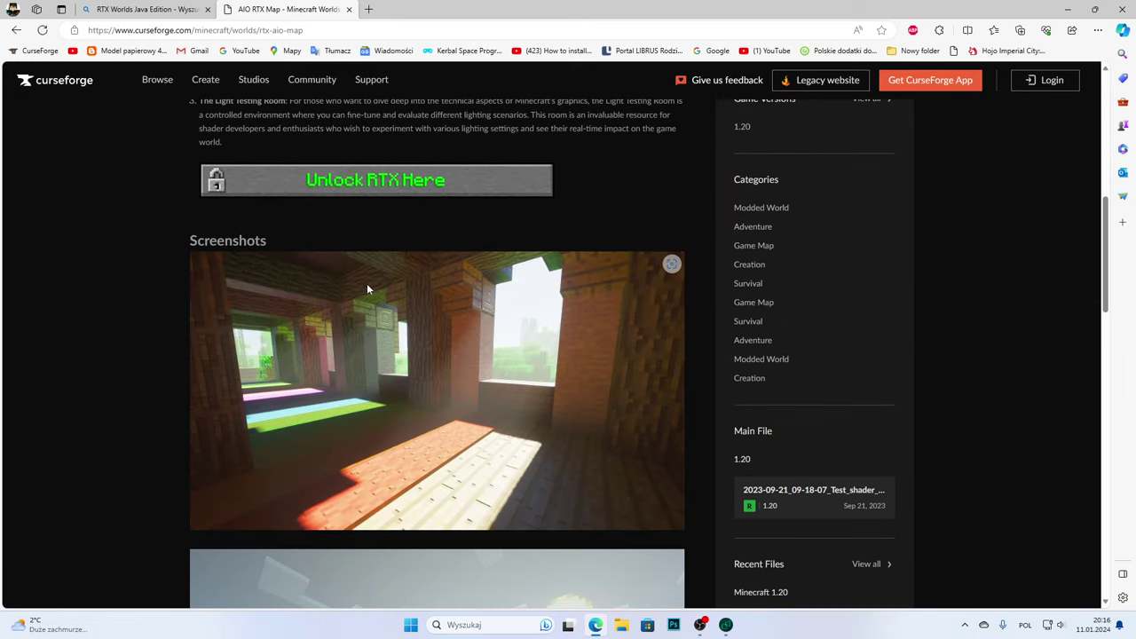
{"action": "scroll", "coordinate": [407, 281], "scroll_direction": "up", "scroll_amount": 15}
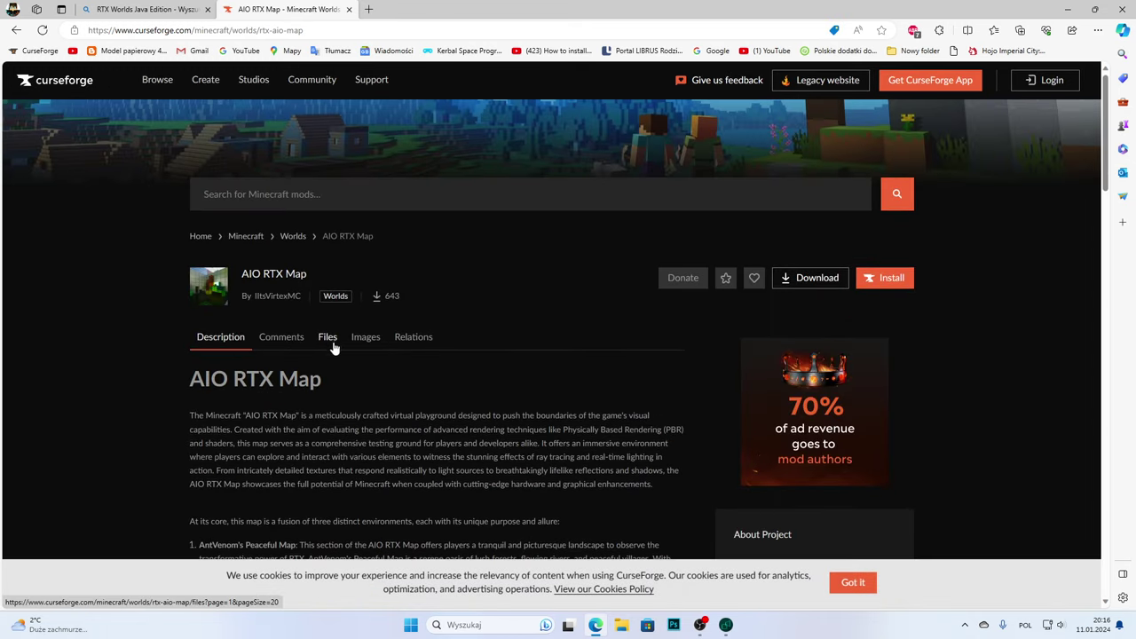
{"action": "left_click", "coordinate": [328, 337]}
{"action": "scroll", "coordinate": [340, 177], "scroll_direction": "down", "scroll_amount": 3}
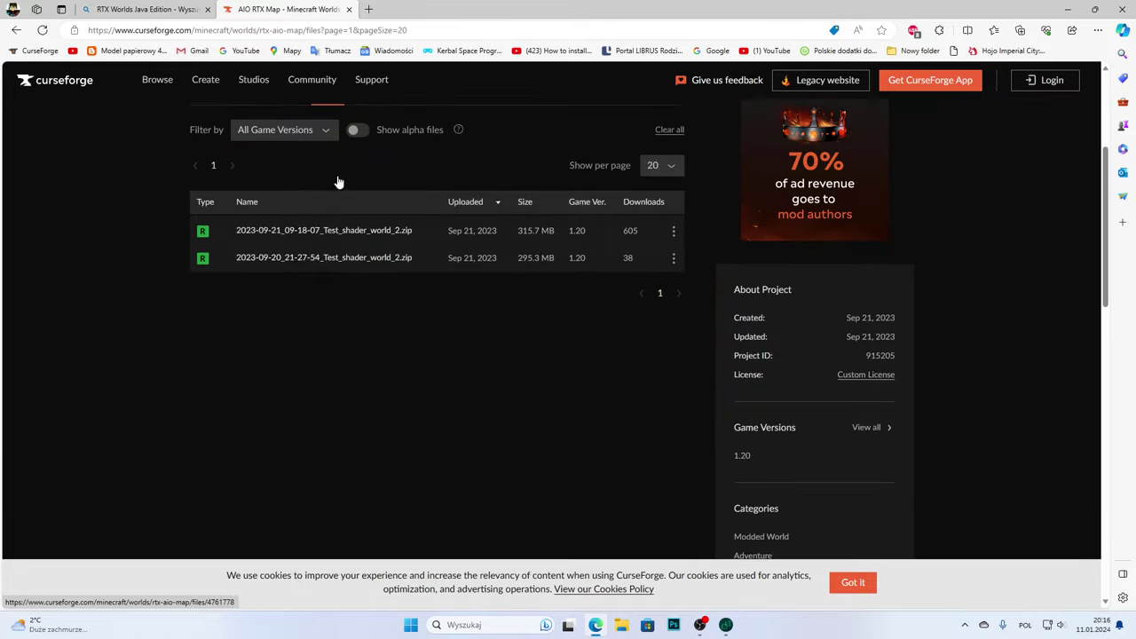
{"action": "left_click", "coordinate": [675, 230]}
{"action": "left_click", "coordinate": [735, 283]}
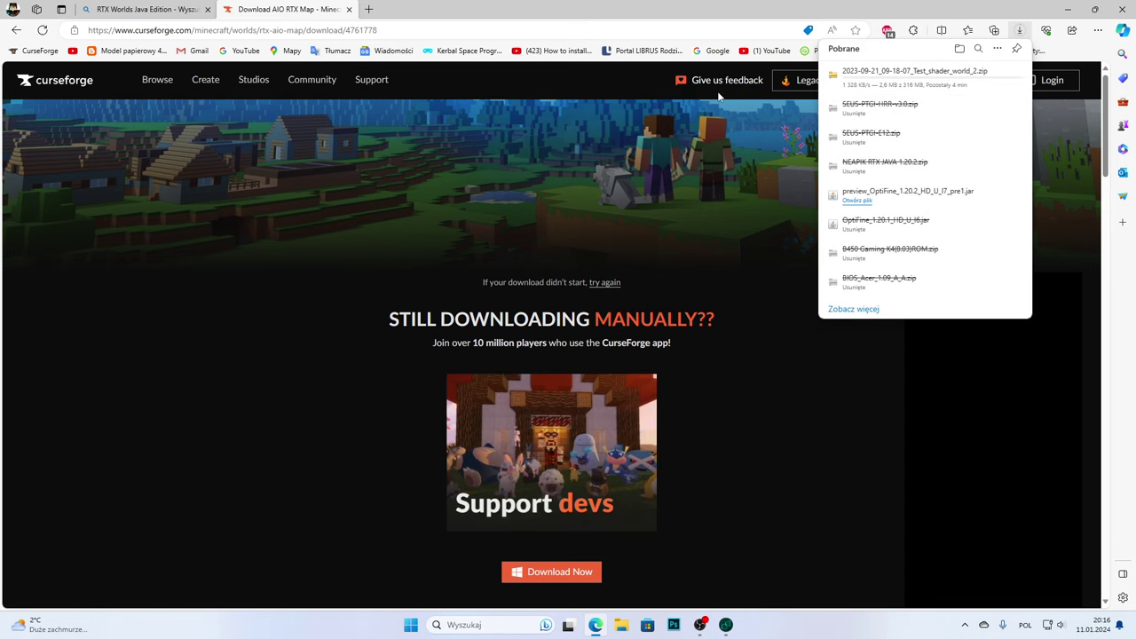
- Leave the AIO RTX Map page and look through the "RTX Worlds Java Edition" search results for further maps
{"action": "left_click", "coordinate": [16, 30]}
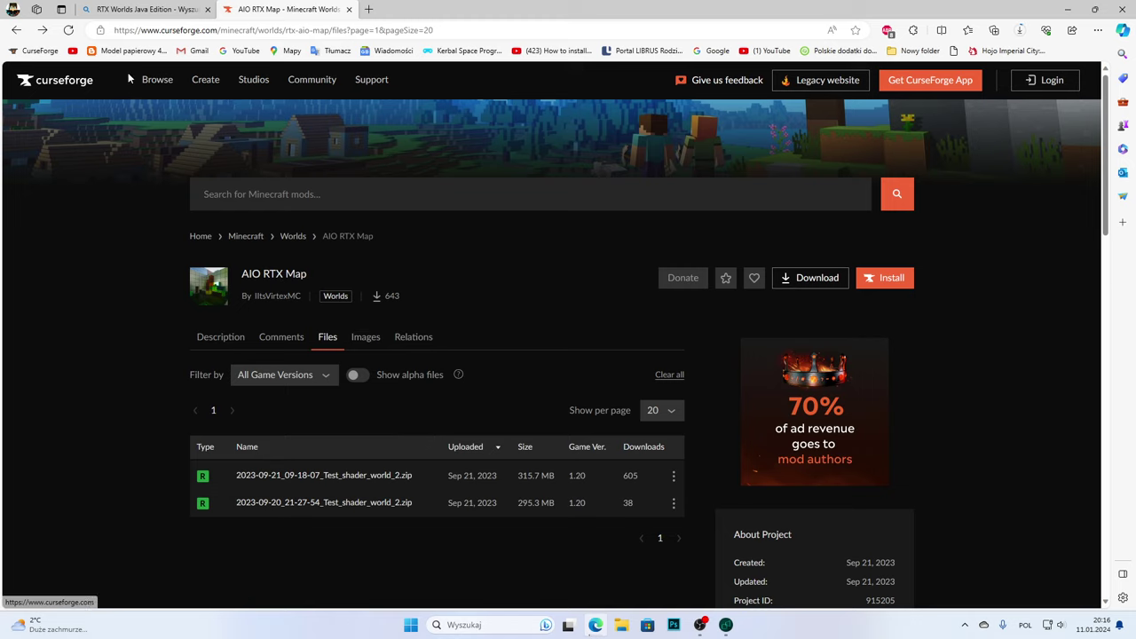
{"action": "mouse_move", "coordinate": [205, 79]}
{"action": "left_click", "coordinate": [298, 184]}
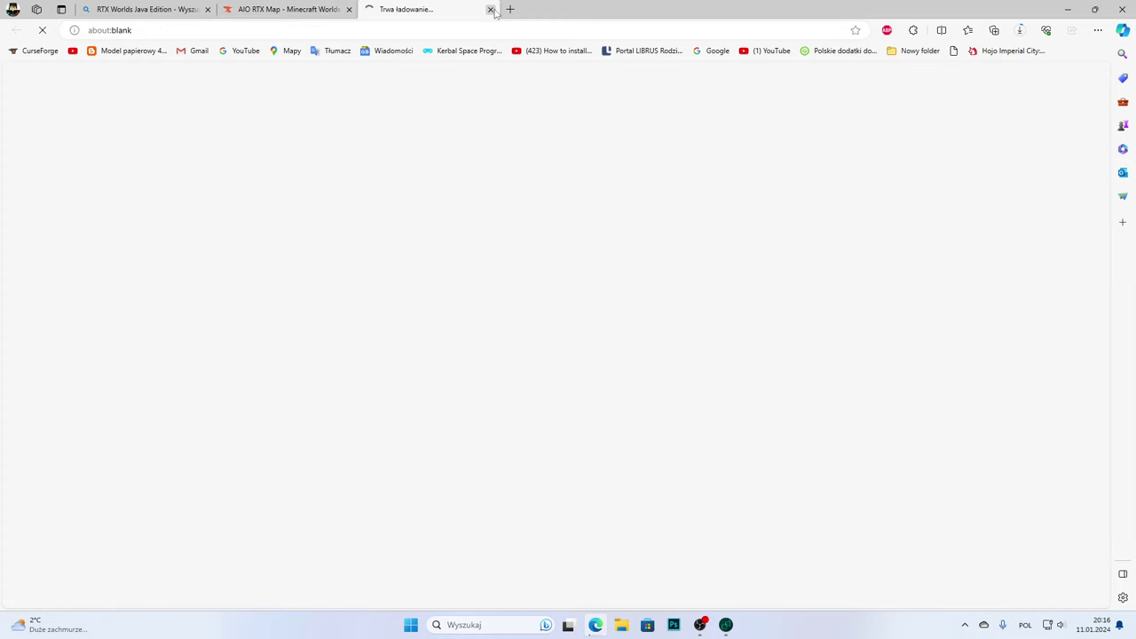
{"action": "left_click", "coordinate": [491, 9]}
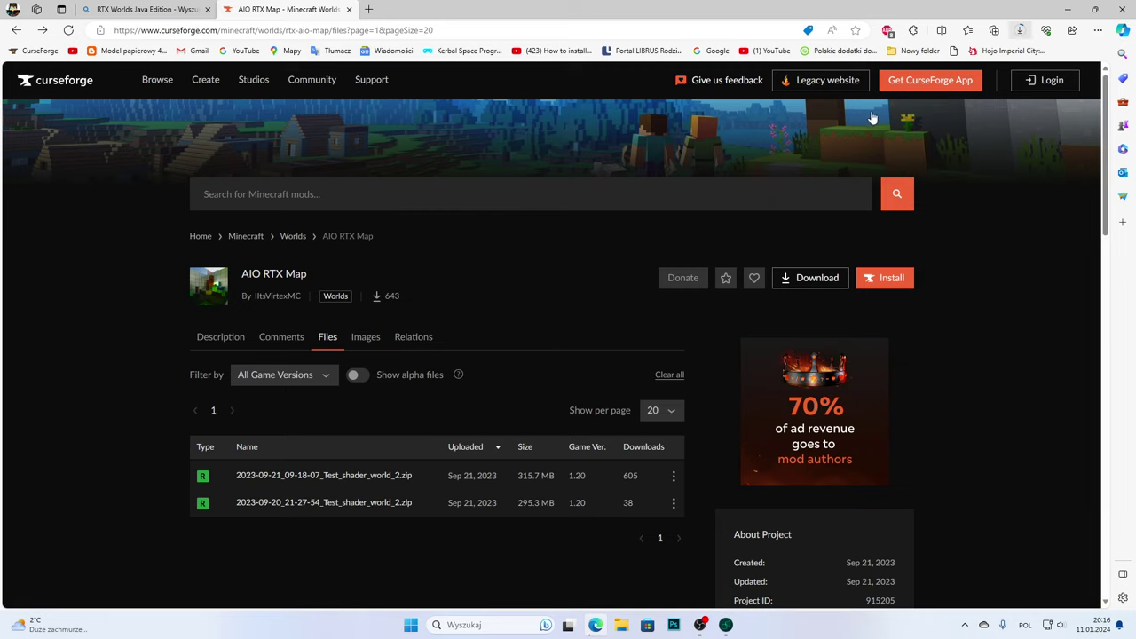
{"action": "scroll", "coordinate": [598, 350], "scroll_direction": "down", "scroll_amount": 5}
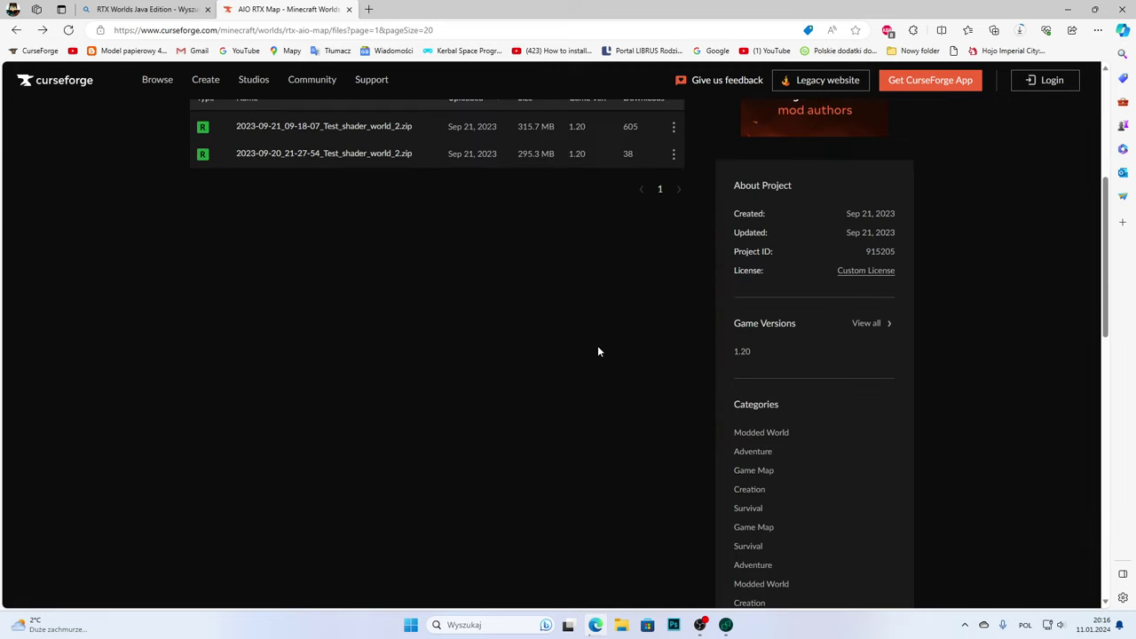
{"action": "left_click", "coordinate": [16, 31]}
{"action": "left_click", "coordinate": [16, 30]}
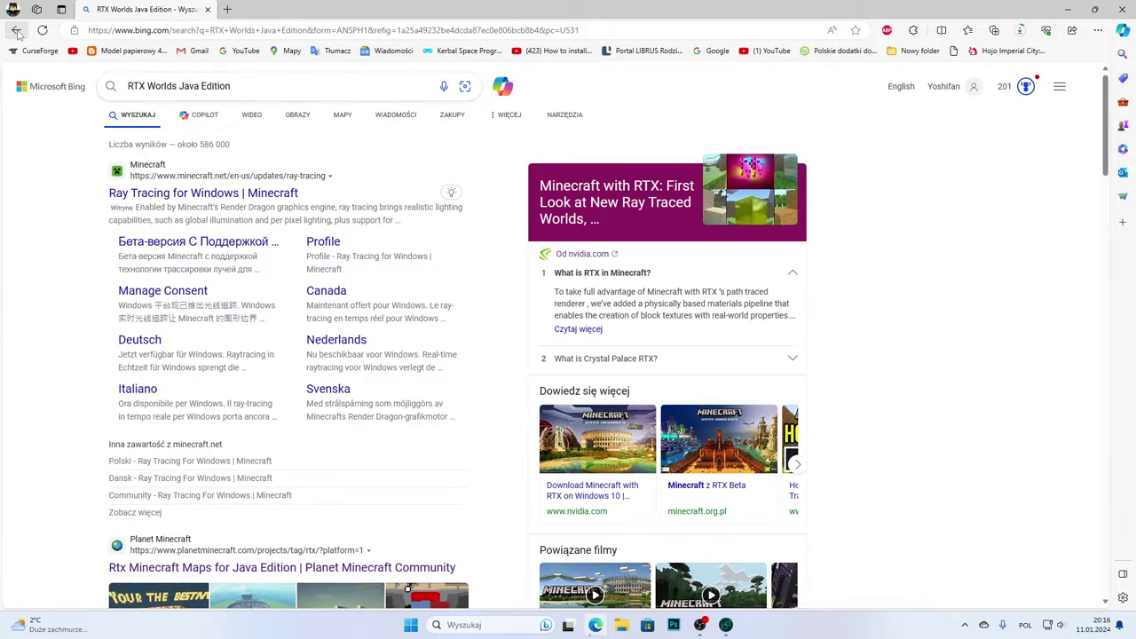
{"action": "scroll", "coordinate": [598, 345], "scroll_direction": "down", "scroll_amount": 10}
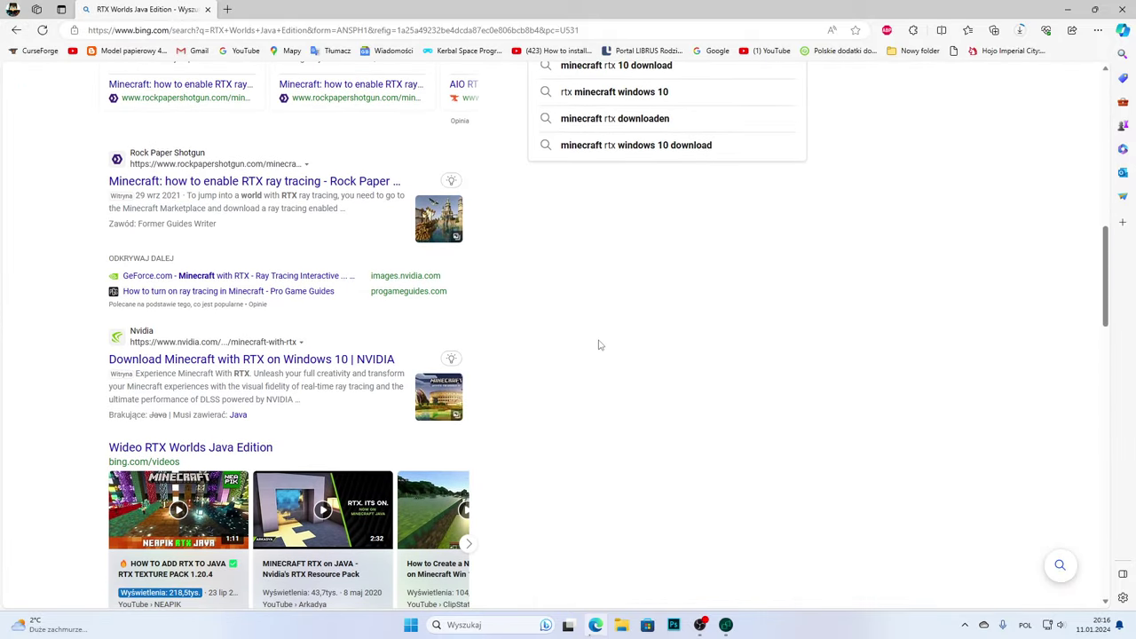
{"action": "scroll", "coordinate": [598, 345], "scroll_direction": "down", "scroll_amount": 5}
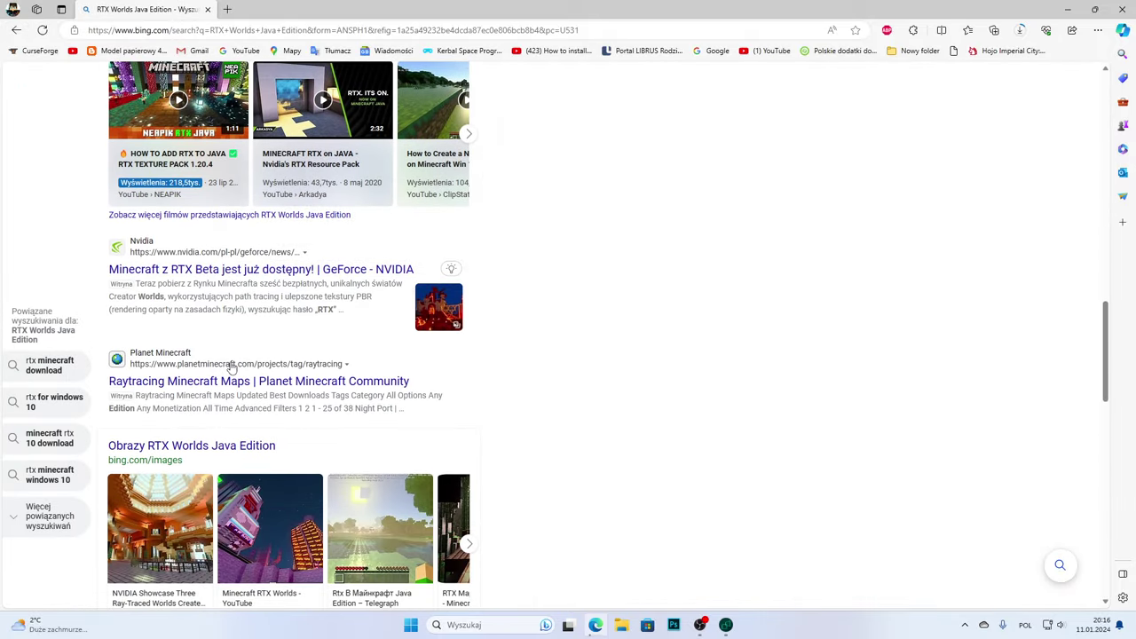
{"action": "scroll", "coordinate": [380, 342], "scroll_direction": "down", "scroll_amount": 6}
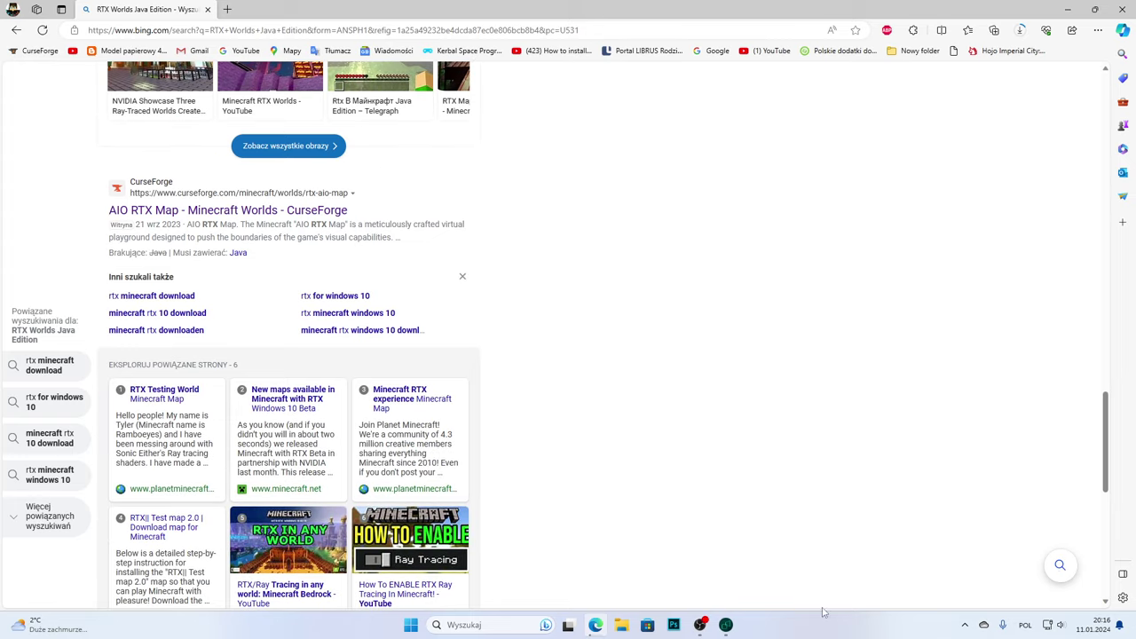
- Check the download progress of 2023-09-21_09-18-07_Test_shader_world_2.zip in the browser
{"action": "left_click", "coordinate": [401, 630]}
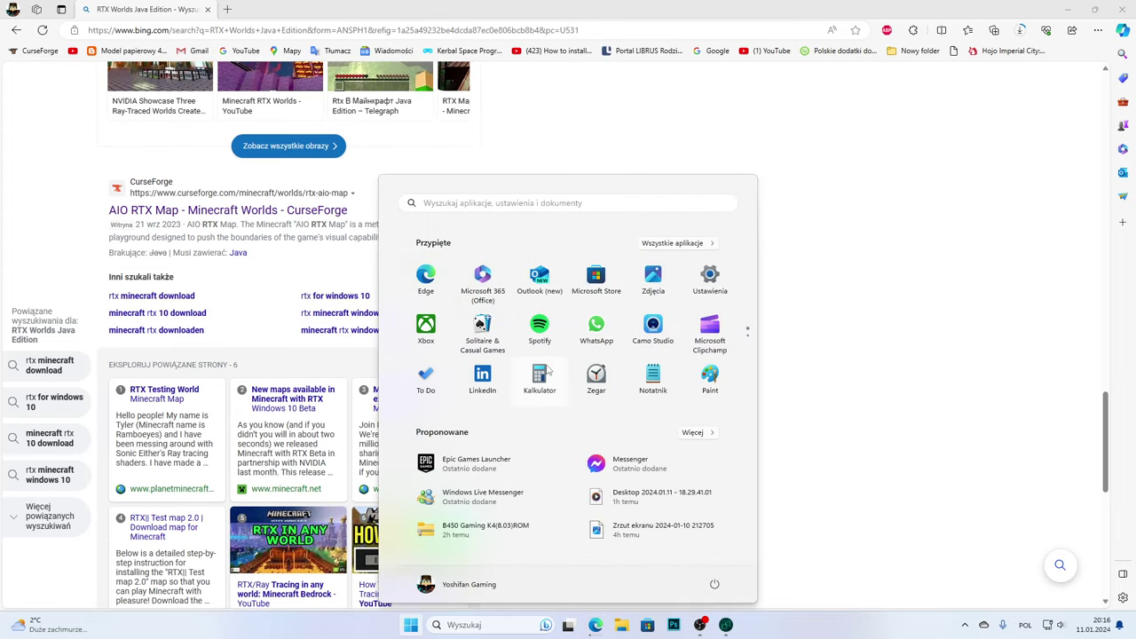
{"action": "type", "text": "mi"}
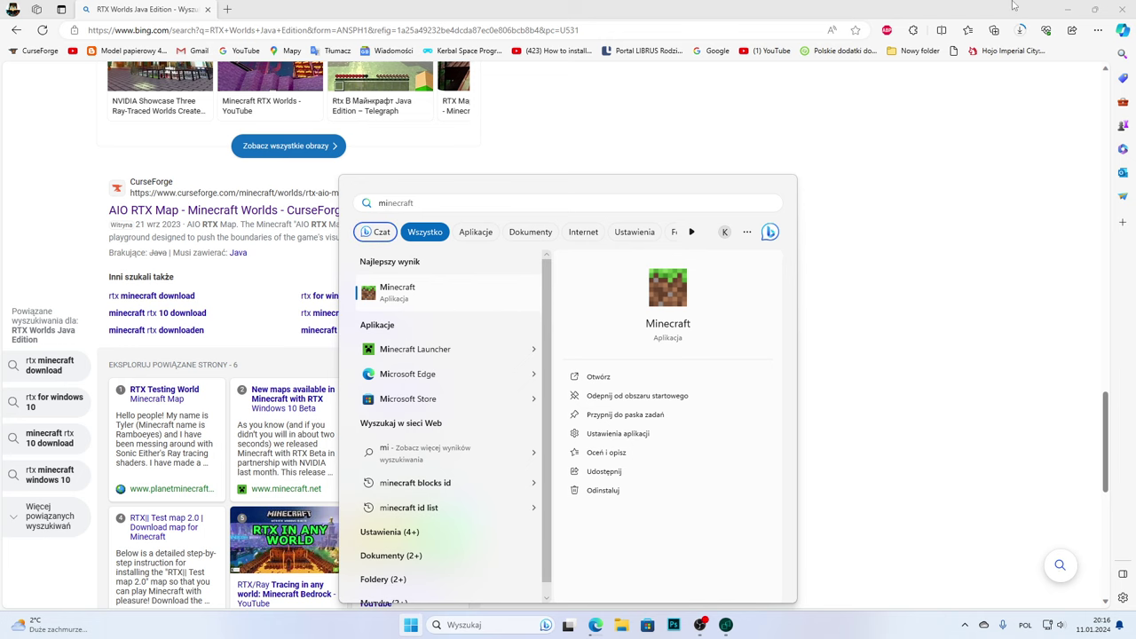
{"action": "left_click", "coordinate": [1020, 29]}
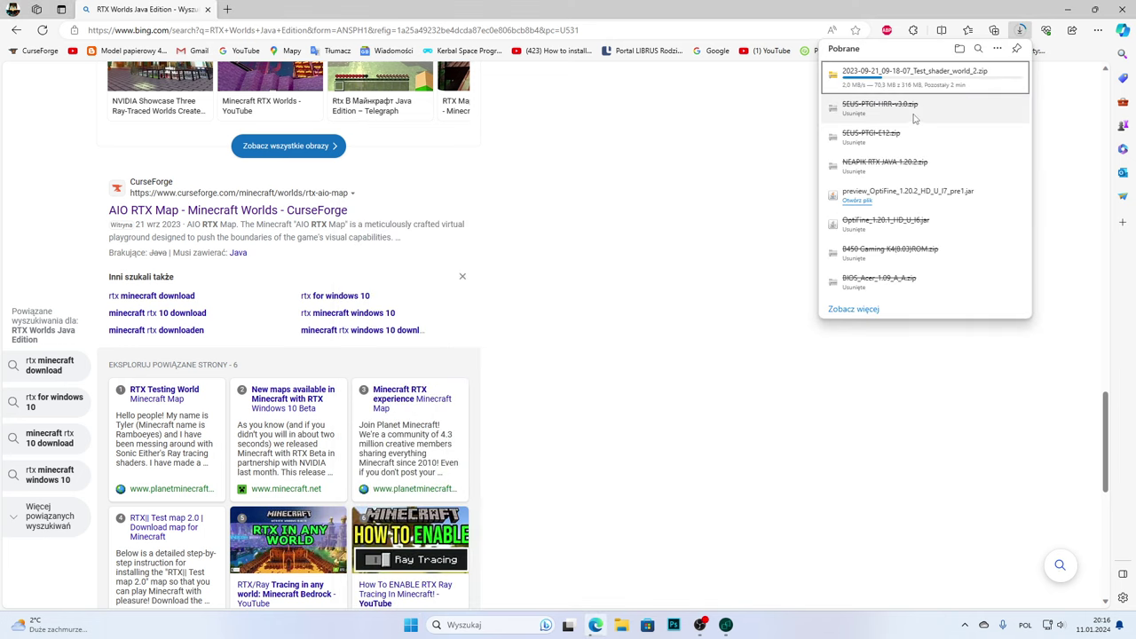
- Switch to Crystal Launcher and open the saves folder inside the OptiFine 1.20.2 pack's .minecraft directory
{"action": "left_click", "coordinate": [725, 624]}
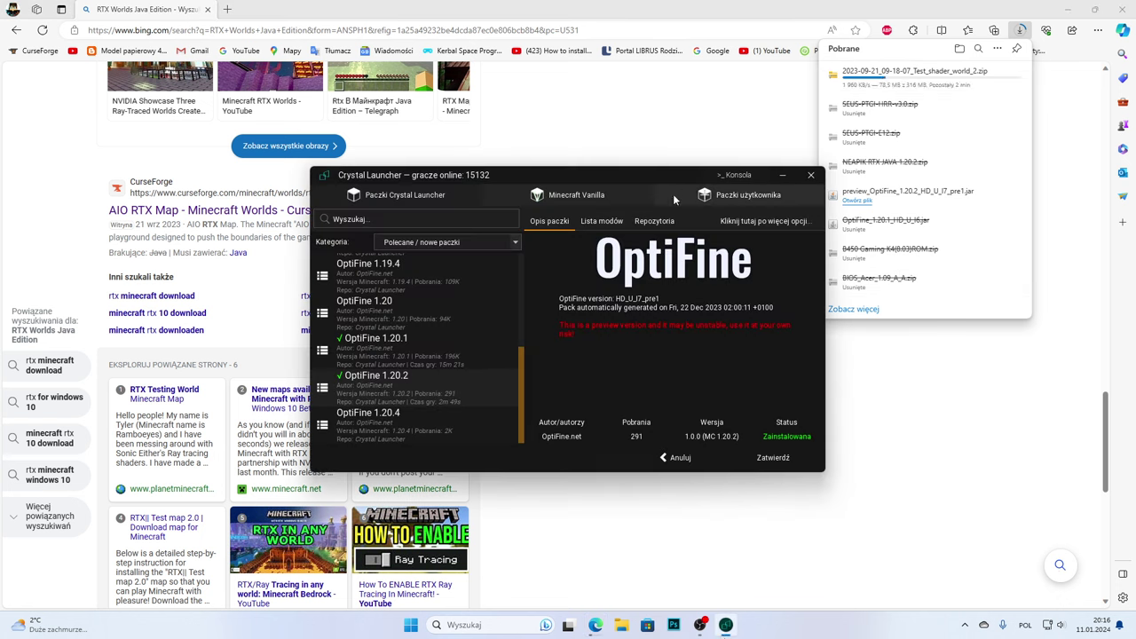
{"action": "left_click", "coordinate": [768, 220]}
{"action": "left_click", "coordinate": [769, 247]}
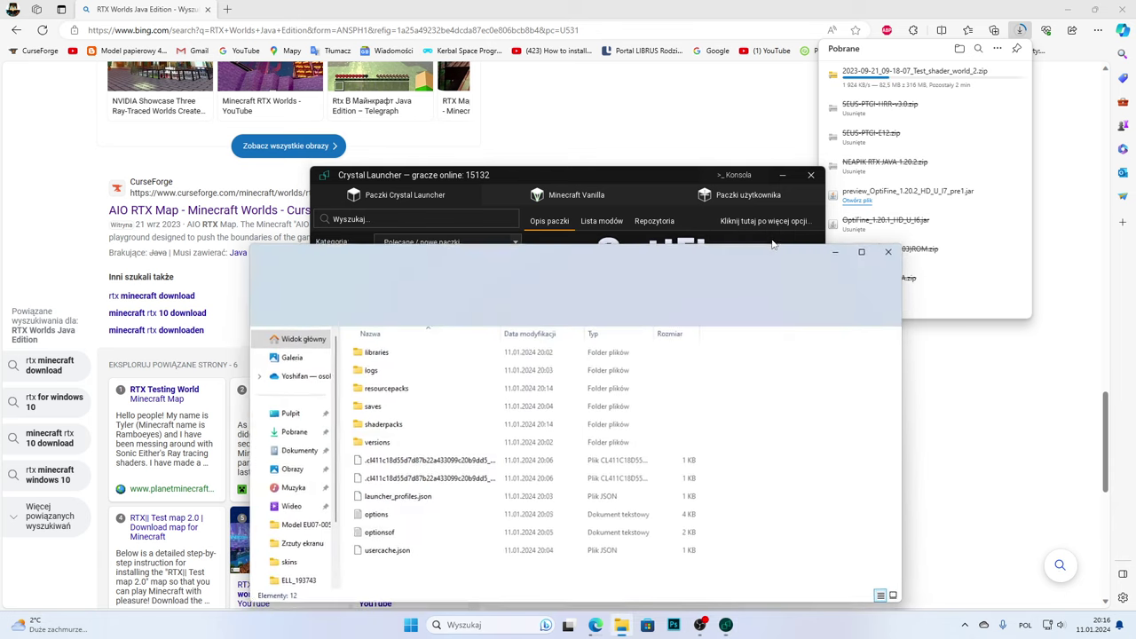
{"action": "double_click", "coordinate": [400, 407]}
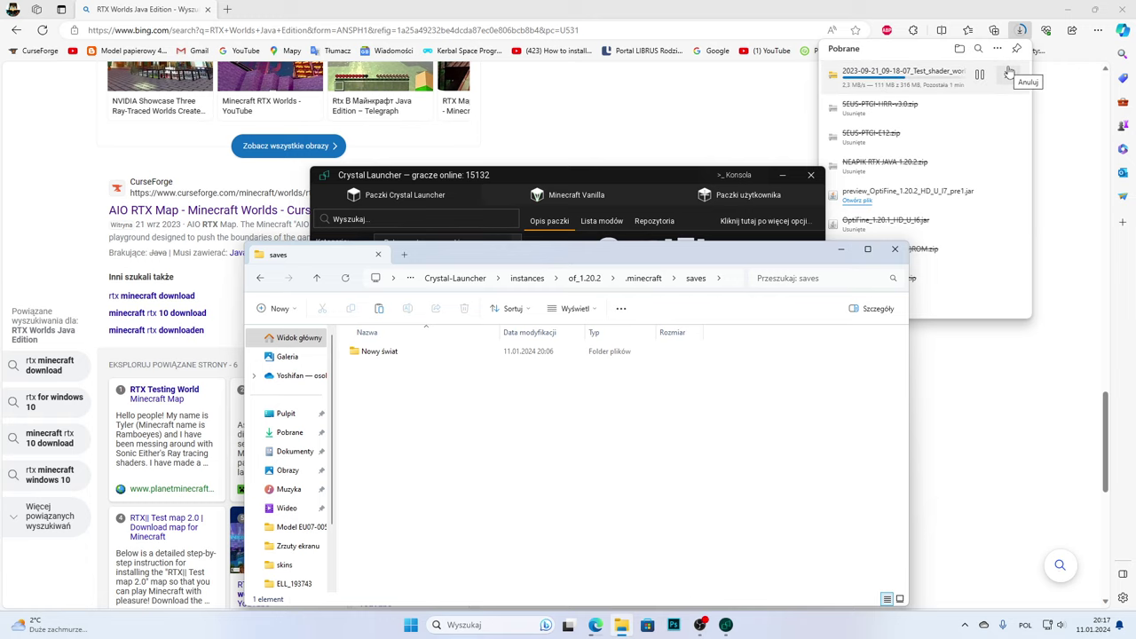
{"action": "left_click", "coordinate": [700, 624]}
{"action": "left_click", "coordinate": [700, 625]}
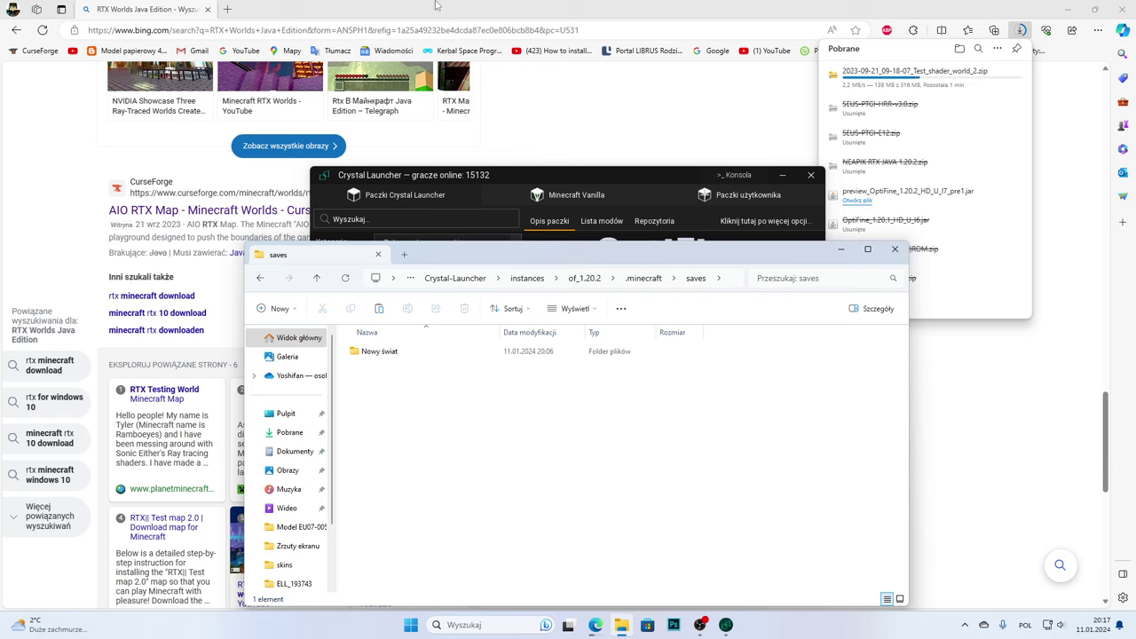
- Open a blank browser tab and close the "RTX Worlds Java Edition" search results
{"action": "left_click", "coordinate": [227, 11]}
{"action": "left_click", "coordinate": [226, 11]}
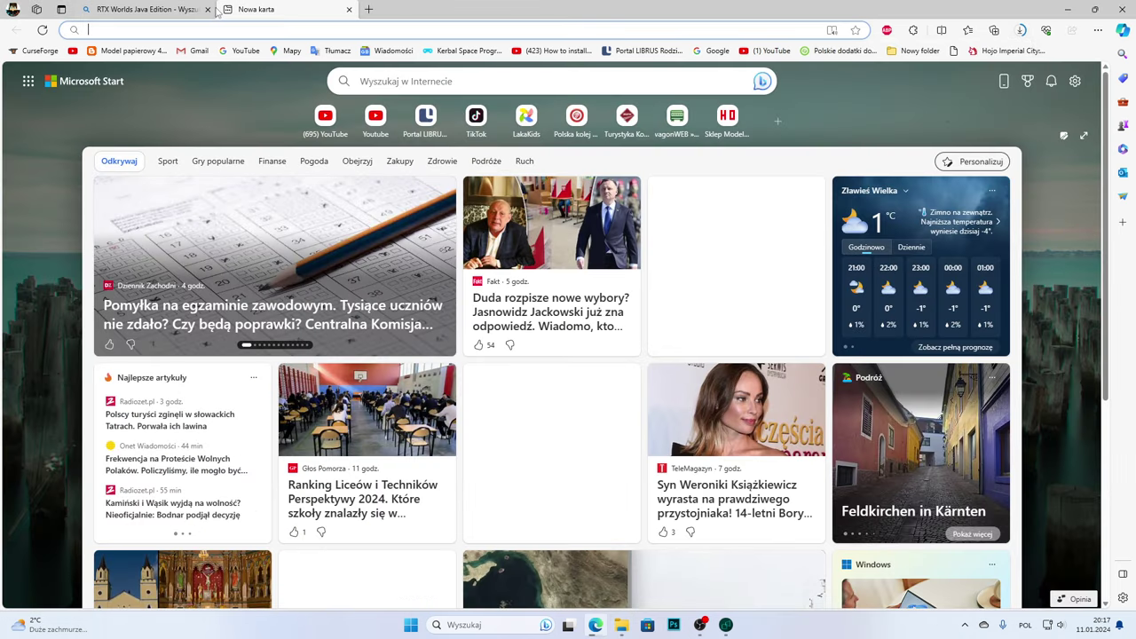
{"action": "left_click", "coordinate": [207, 10]}
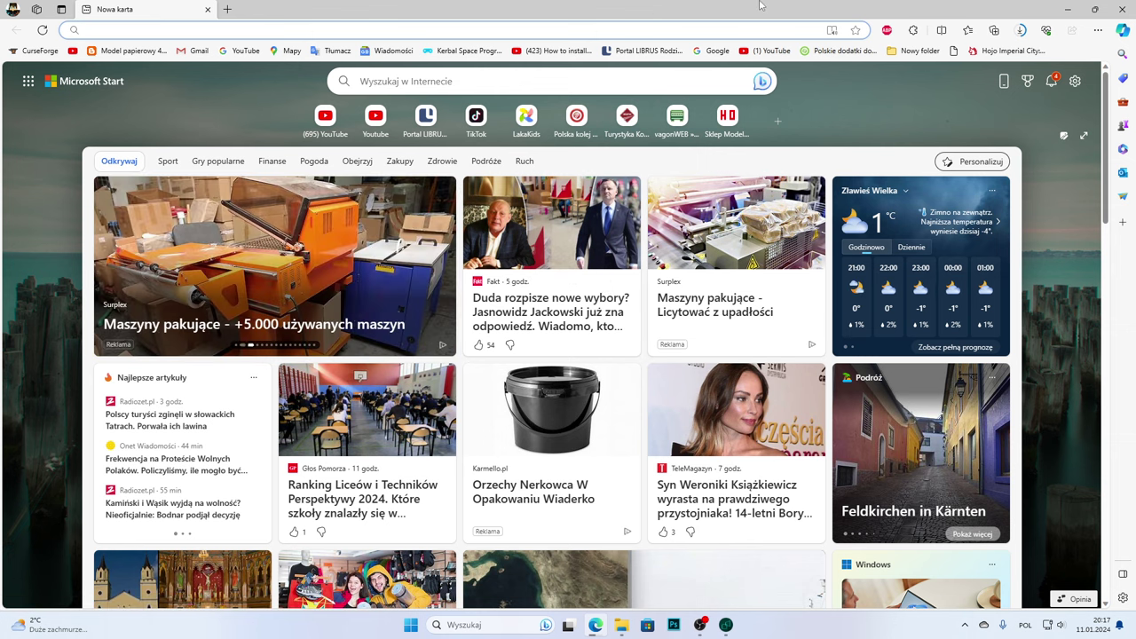
{"action": "scroll", "coordinate": [262, 548], "scroll_direction": "down", "scroll_amount": 5}
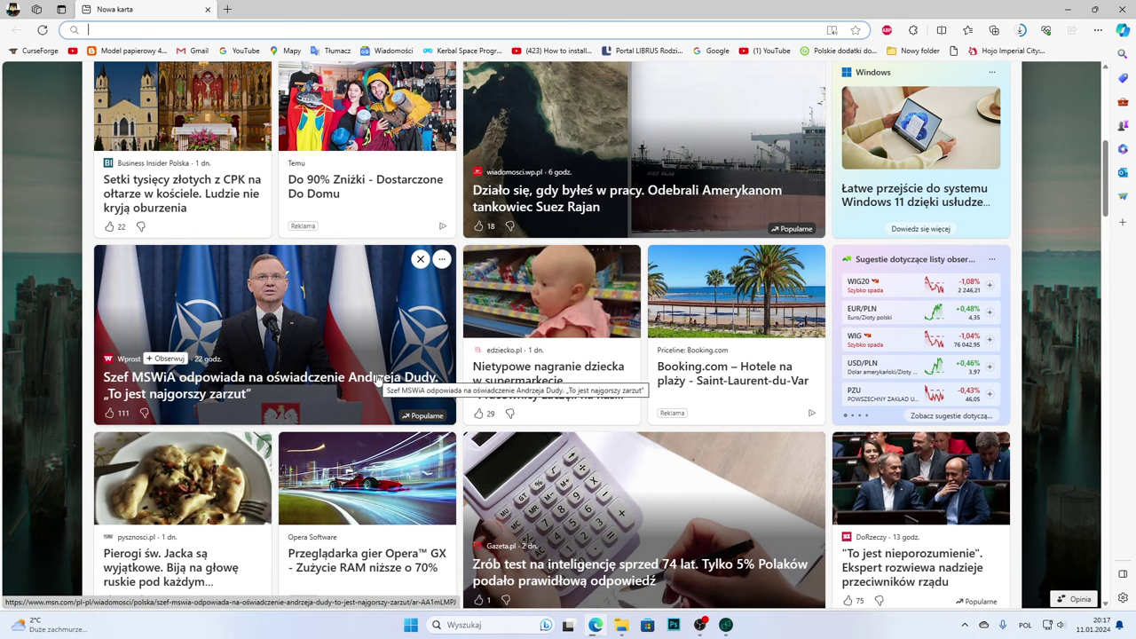
{"action": "scroll", "coordinate": [435, 374], "scroll_direction": "up", "scroll_amount": 5}
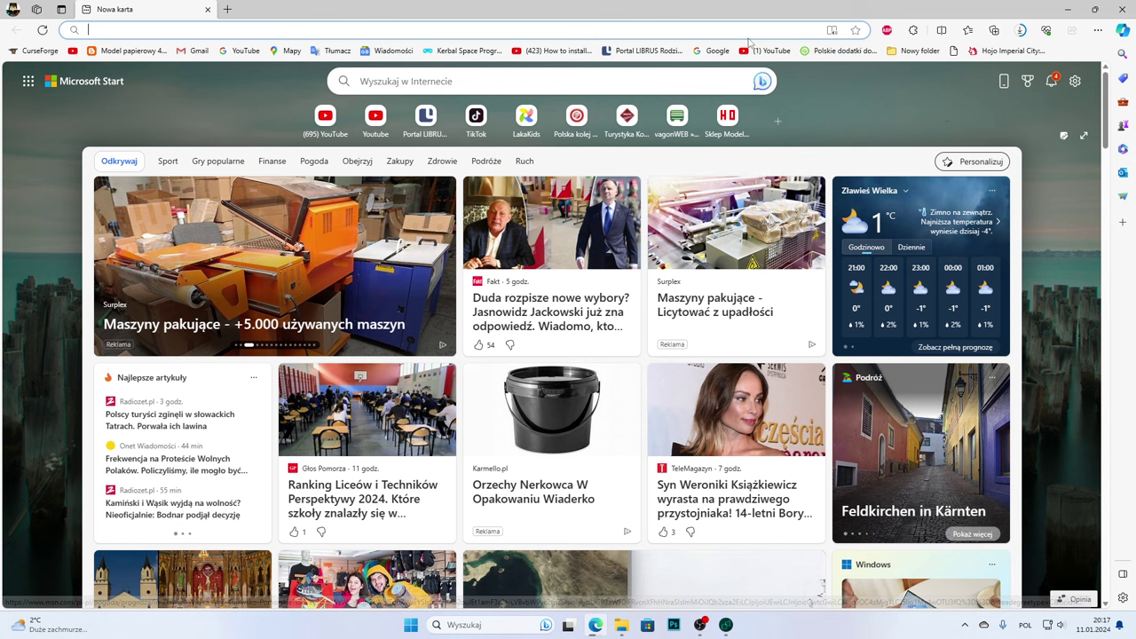
- Check how far the shader world download has progressed and bring the OptiFine 1.20.2 saves folder back to the front
{"action": "left_click", "coordinate": [1020, 32]}
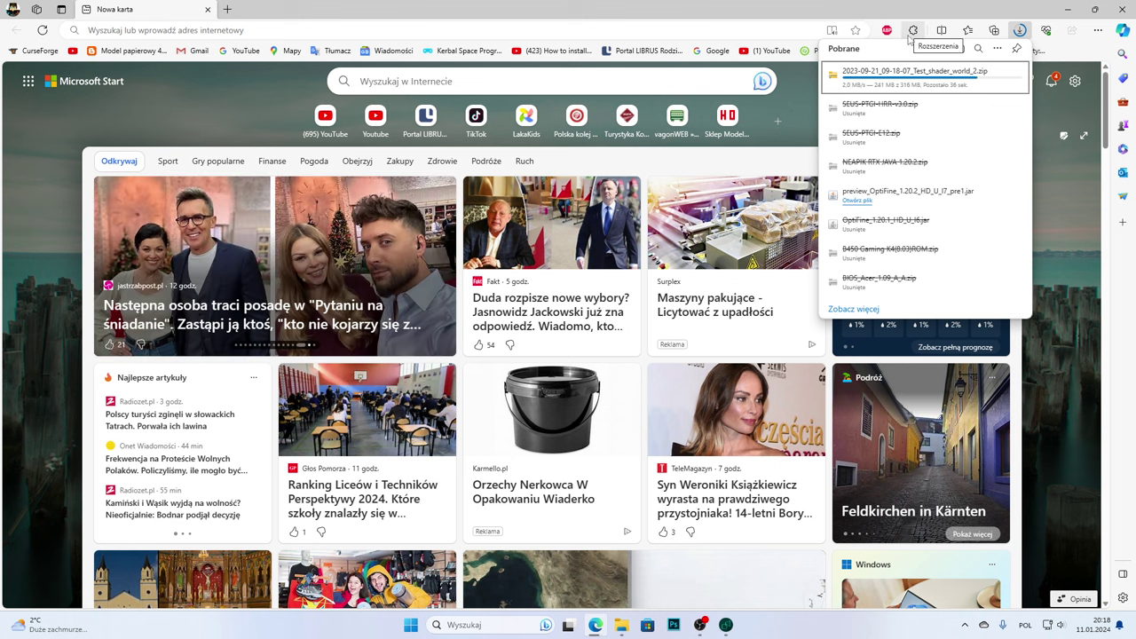
{"action": "left_click", "coordinate": [99, 266]}
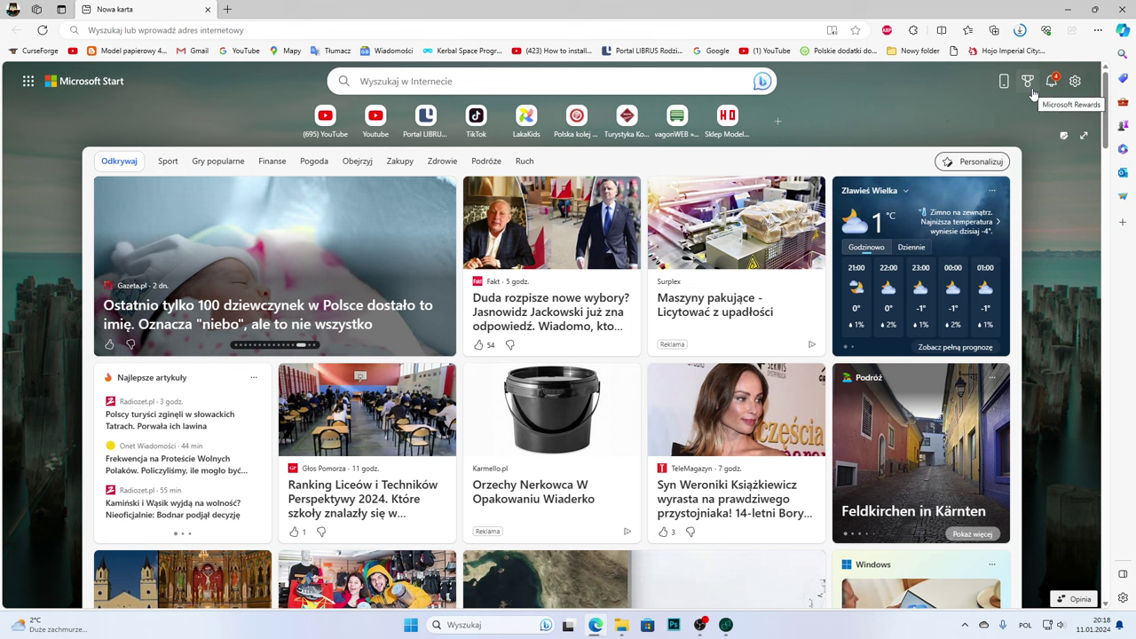
{"action": "left_click", "coordinate": [1022, 32]}
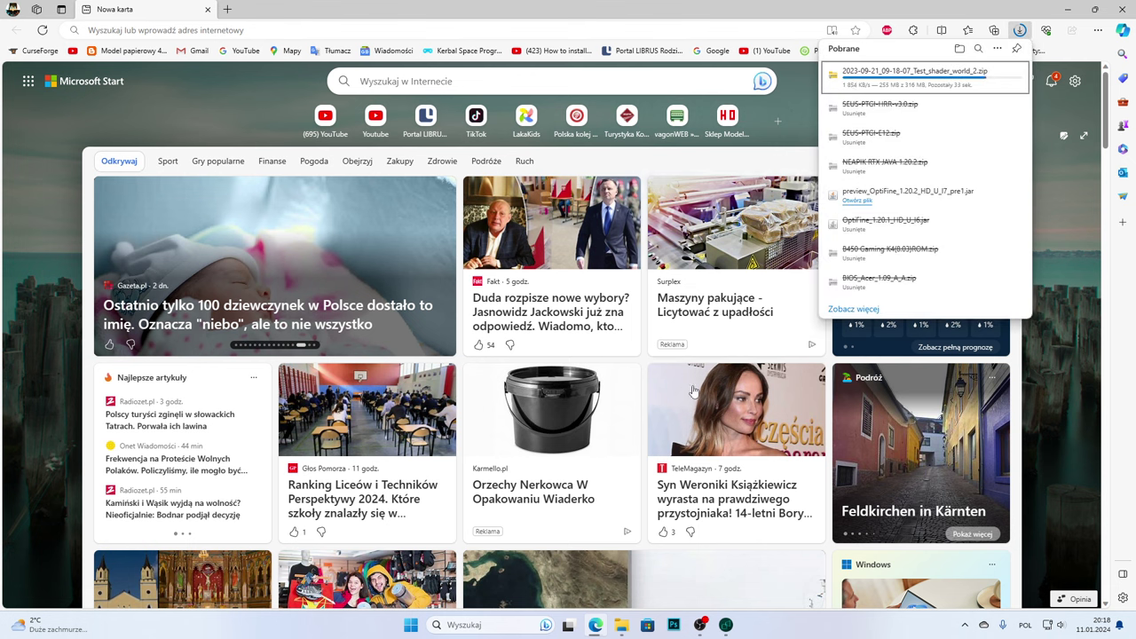
{"action": "left_click", "coordinate": [623, 626]}
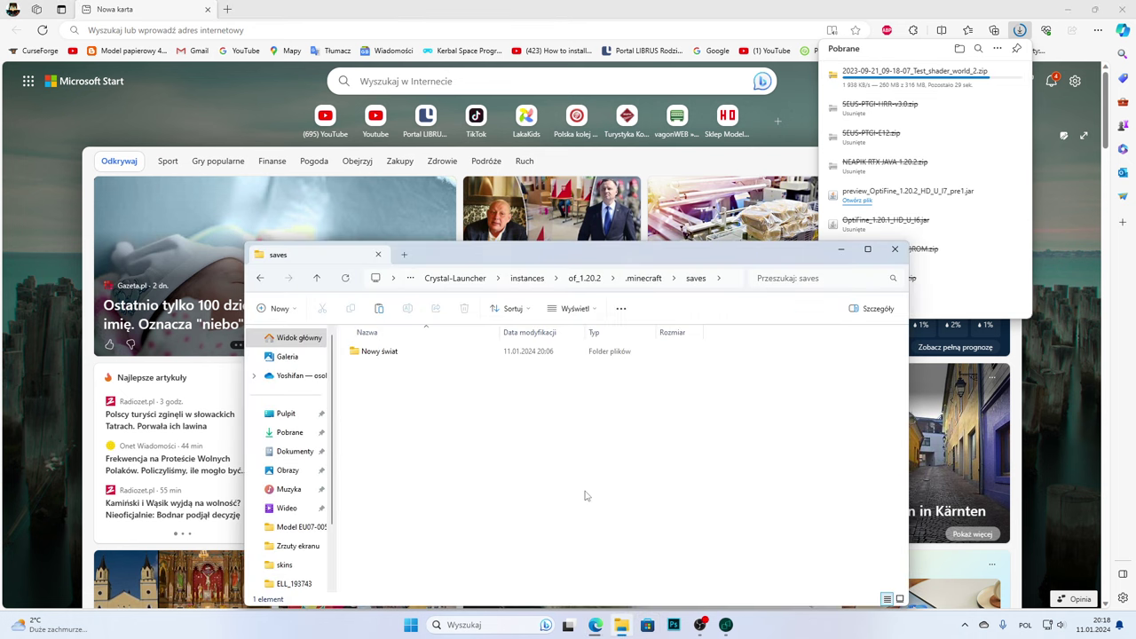